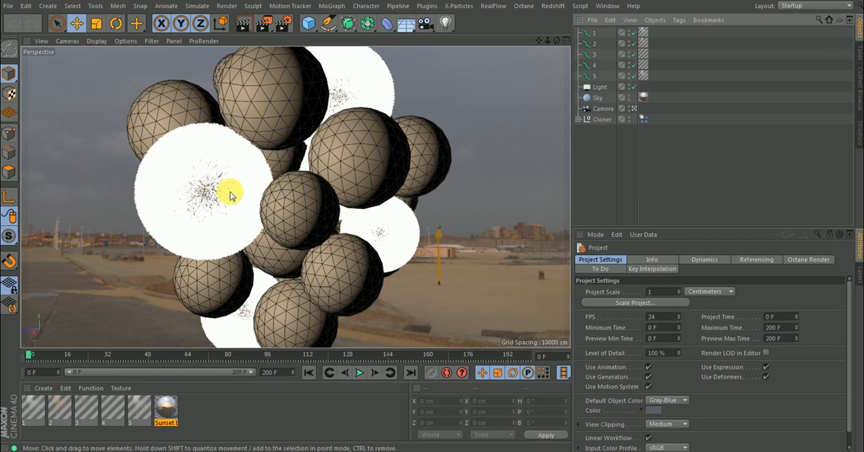
key("ctrl")
key("ctrl")
key("ctrl")
Create a new material and name it test.
left_click(212, 413)
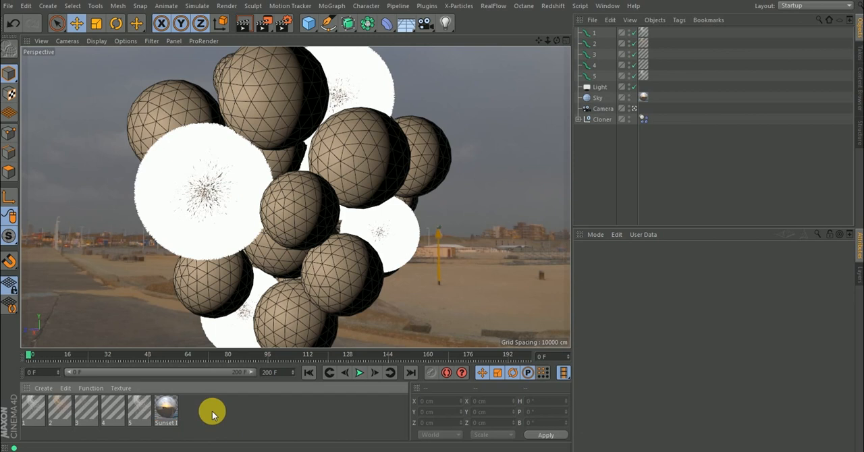
double_click(212, 412)
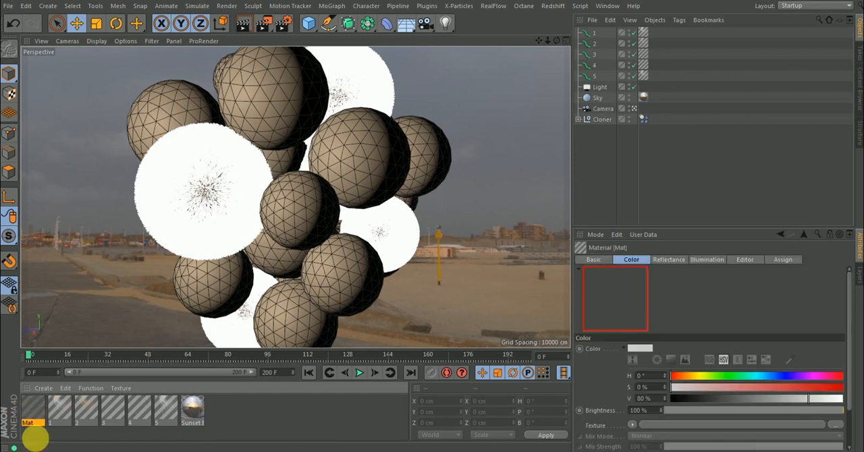
double_click(42, 424)
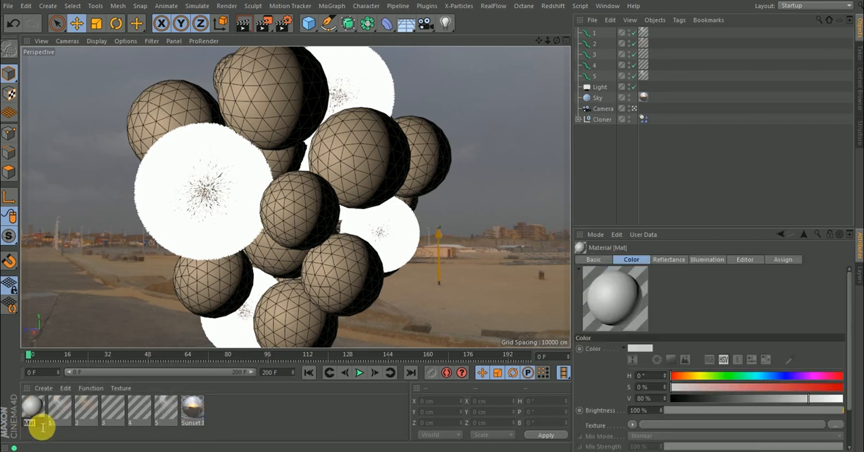
type("test")
key("Return")
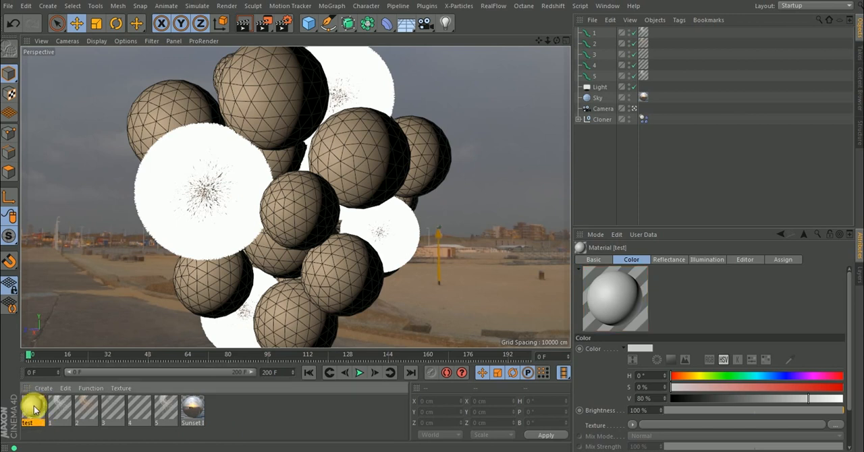
Disable fur objects 1 to 5 to inspect the bare spheres, and re-enable them.
left_click_drag(34, 407, 632, 35)
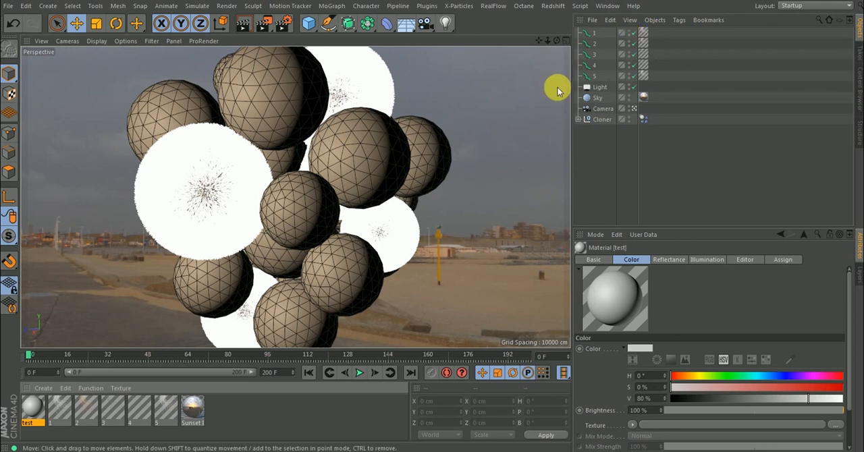
left_click(634, 45)
left_click(634, 56)
left_click(635, 67)
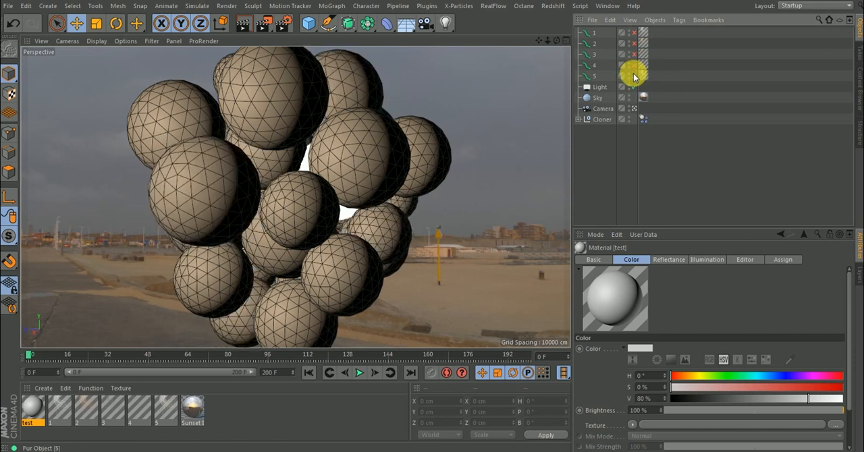
left_click(634, 77)
left_click(634, 78)
left_click(635, 78)
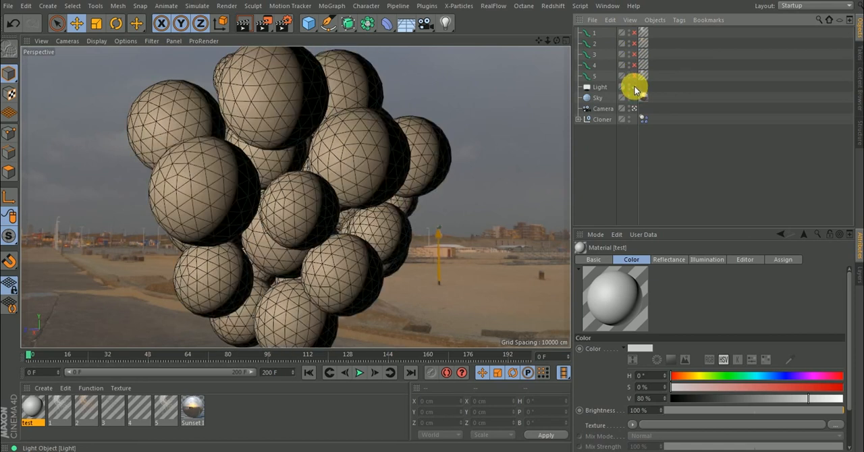
left_click_drag(635, 76, 636, 34)
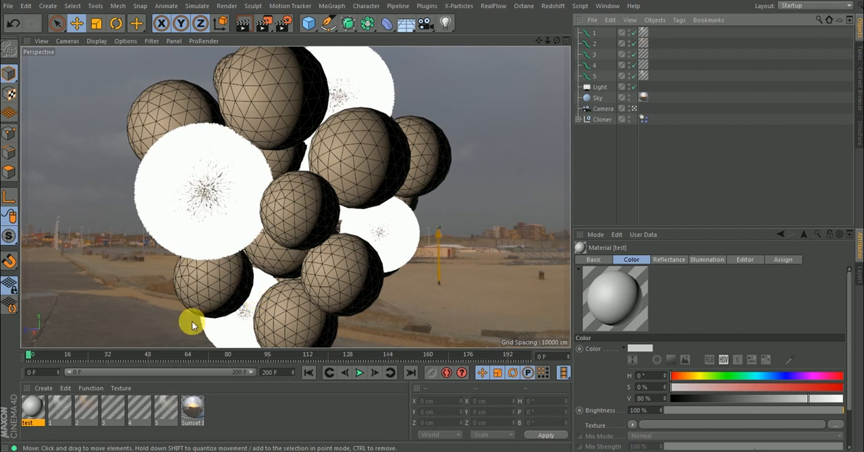
Rename the new material as glass.
double_click(29, 423)
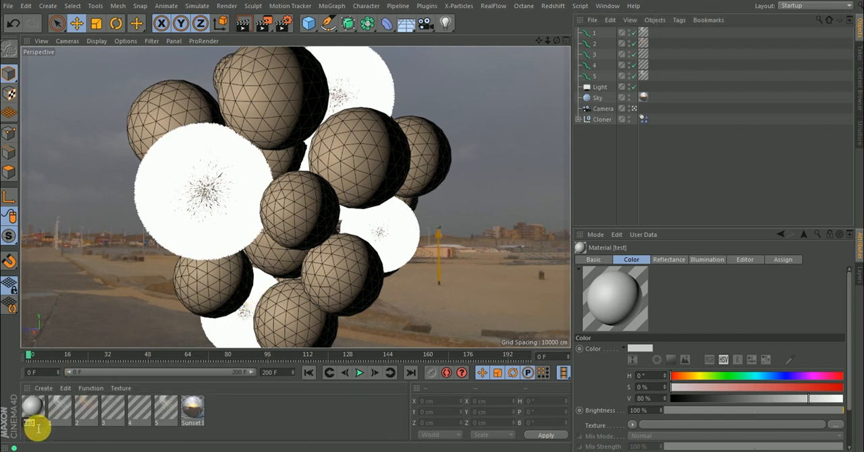
type("glass")
key("Return")
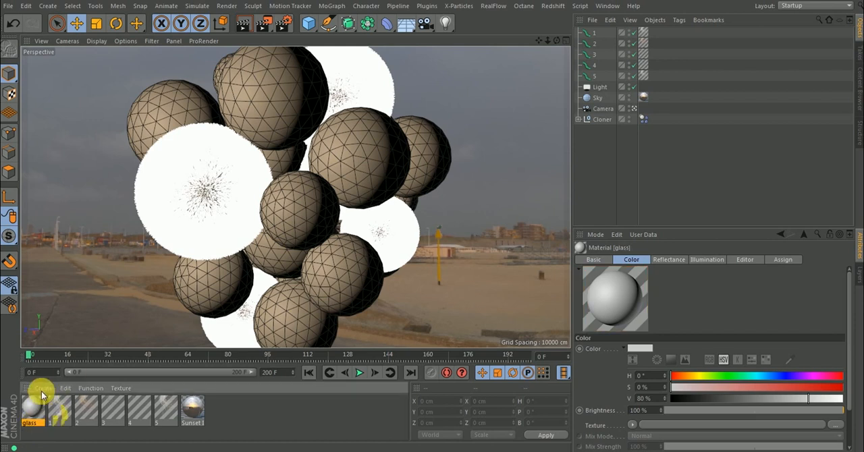
Apply the glass material to four spheres: the large upper one, the central one and the two lower front ones.
mouse_move(33, 411)
left_mouse_down()
mouse_move(257, 190)
mouse_move(261, 110)
mouse_move(292, 100)
mouse_move(280, 87)
mouse_move(27, 420)
mouse_move(27, 410)
left_mouse_up()
left_click_drag(85, 324, 35, 408)
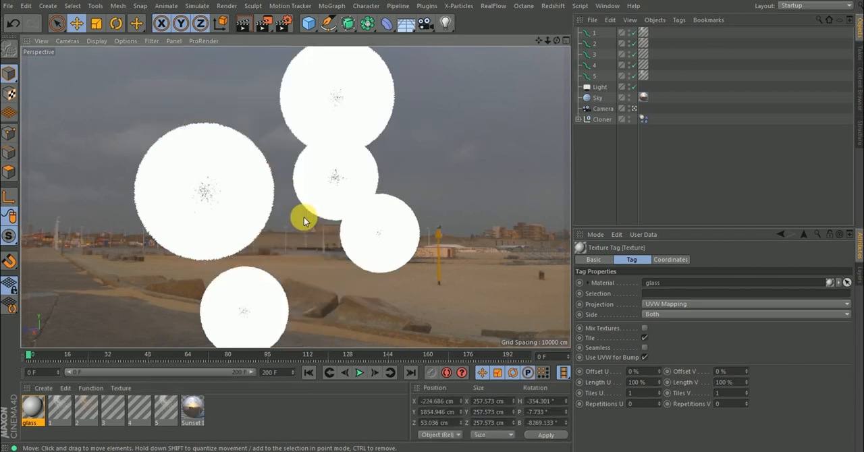
left_click(306, 219)
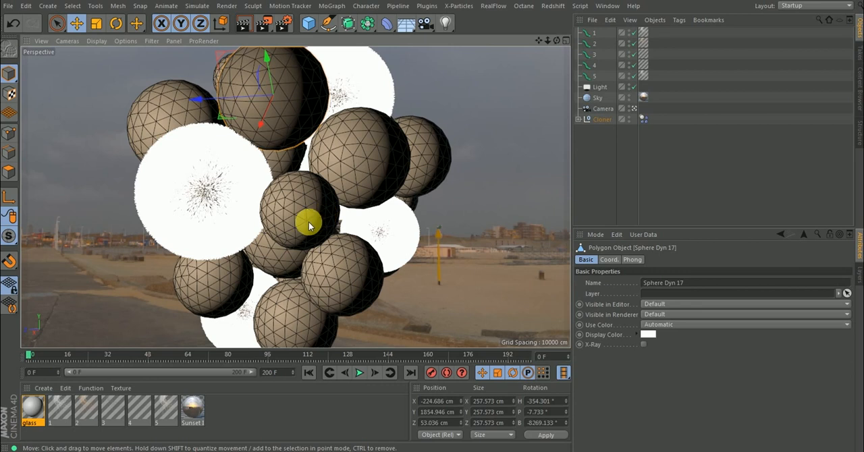
left_click(203, 294, "shift")
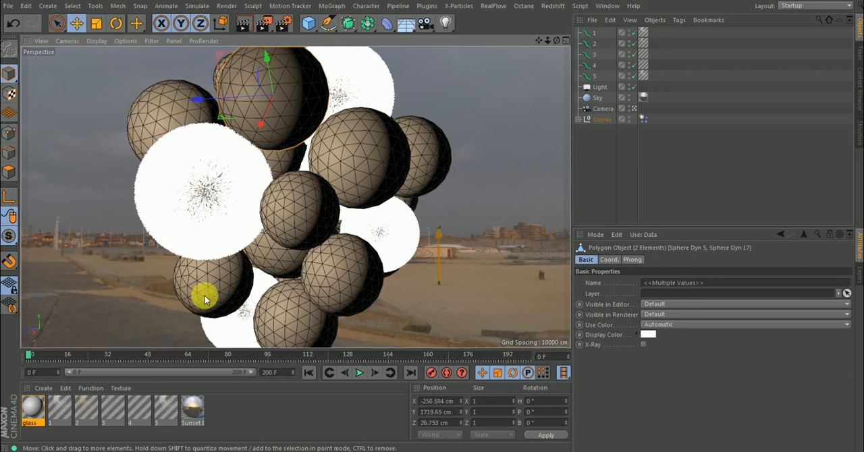
left_click(290, 317, "shift")
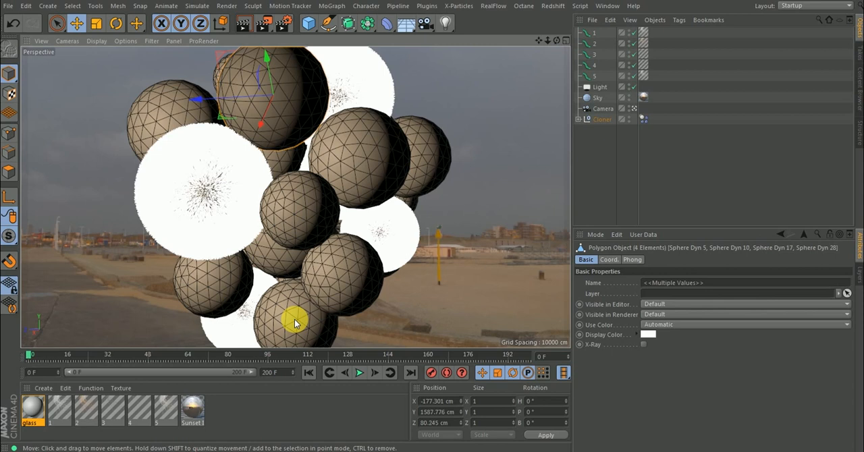
left_click(295, 321, "shift")
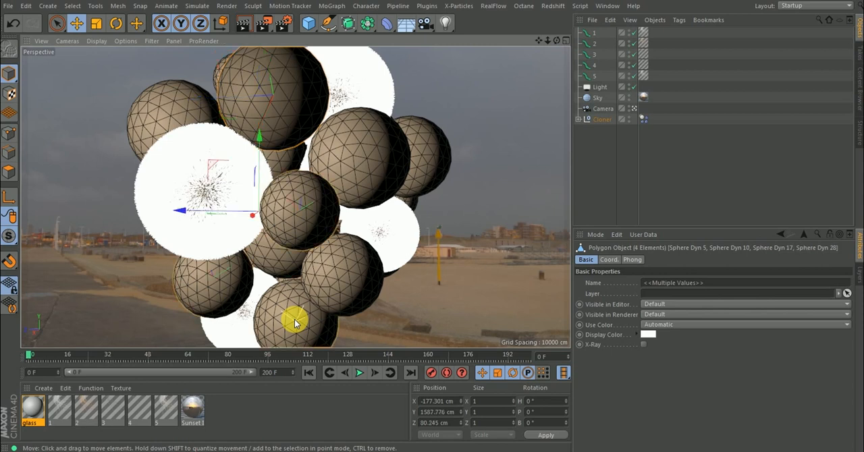
right_click(32, 408)
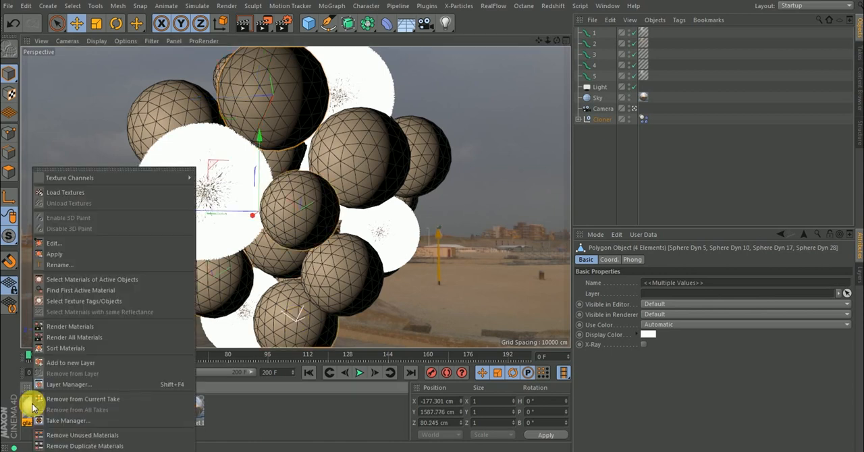
left_click(61, 259)
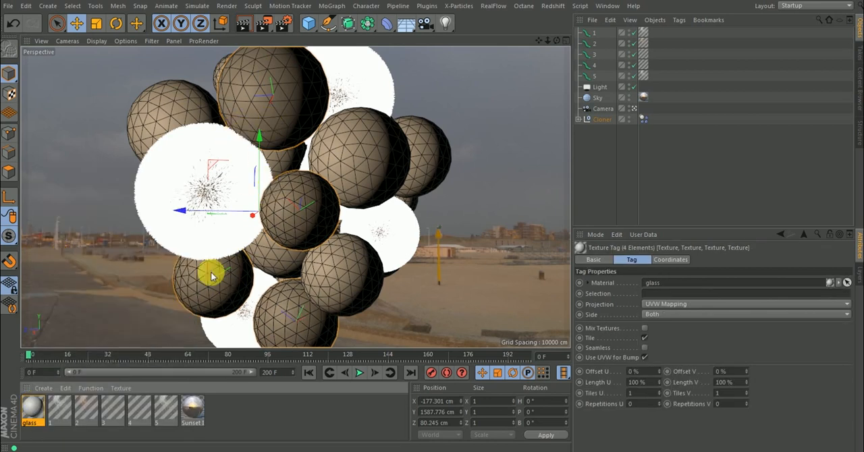
Disable fur objects 1 to 5 and set the viewport display to Gouraud Shading.
left_click_drag(633, 32, 635, 78)
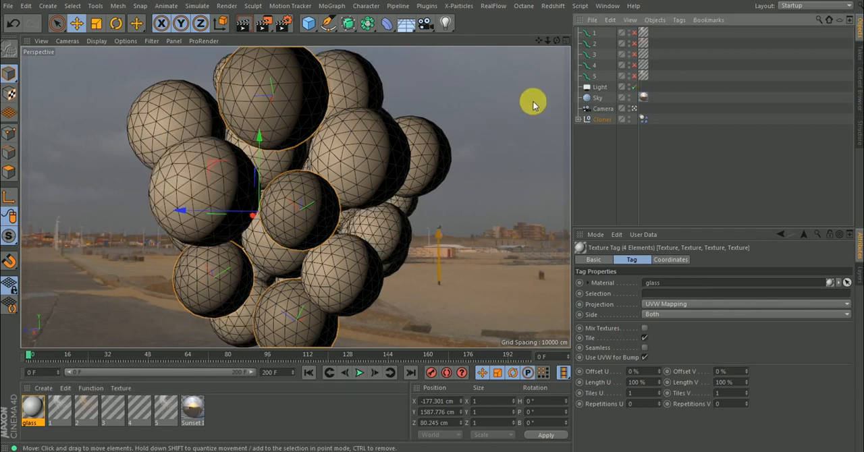
left_click(615, 155)
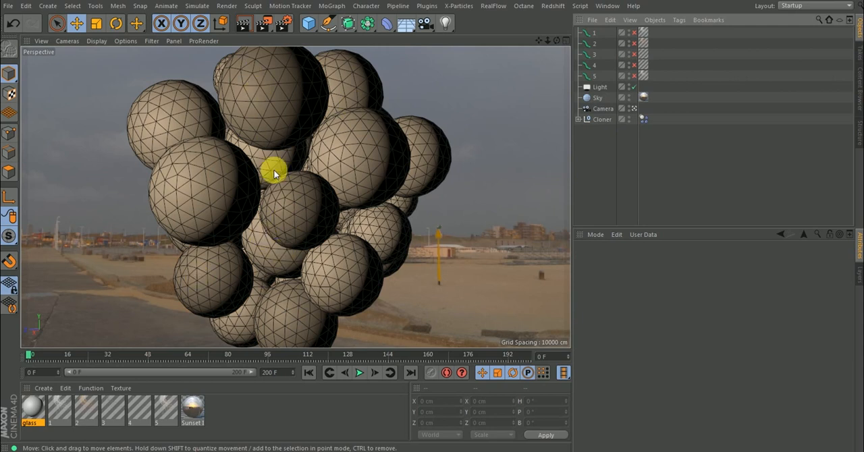
left_click(95, 40)
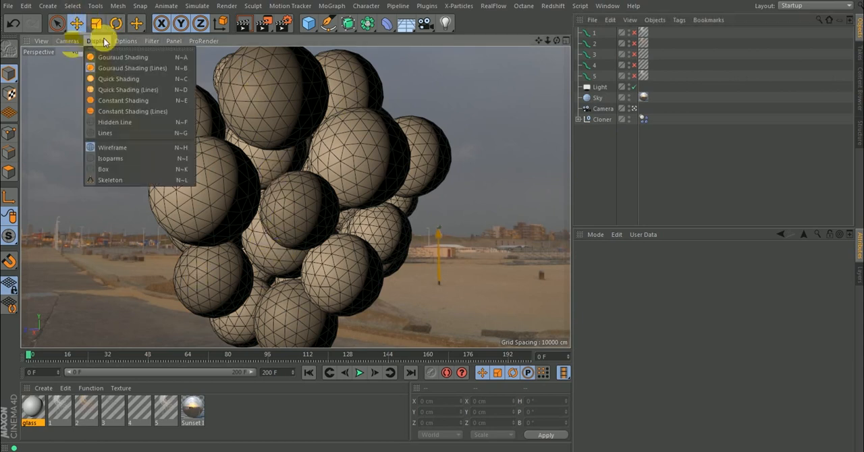
left_click(112, 58)
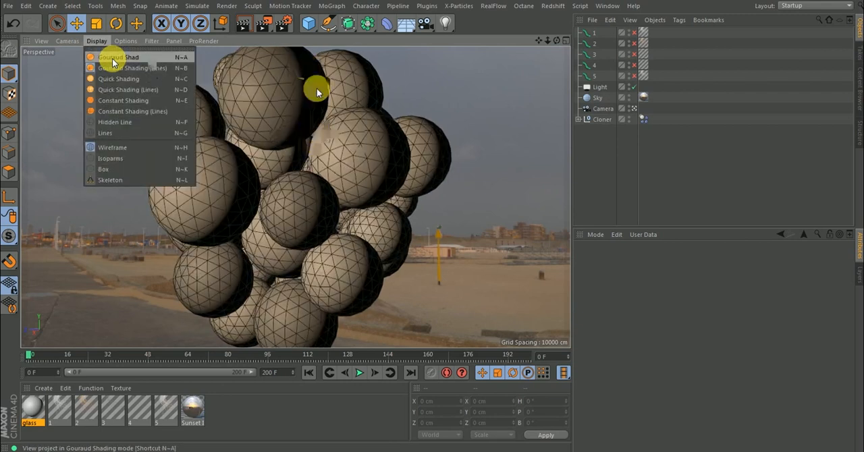
left_click(112, 58)
Turn off the Color channel of the glass material and move its editor clear of the spheres.
double_click(28, 406)
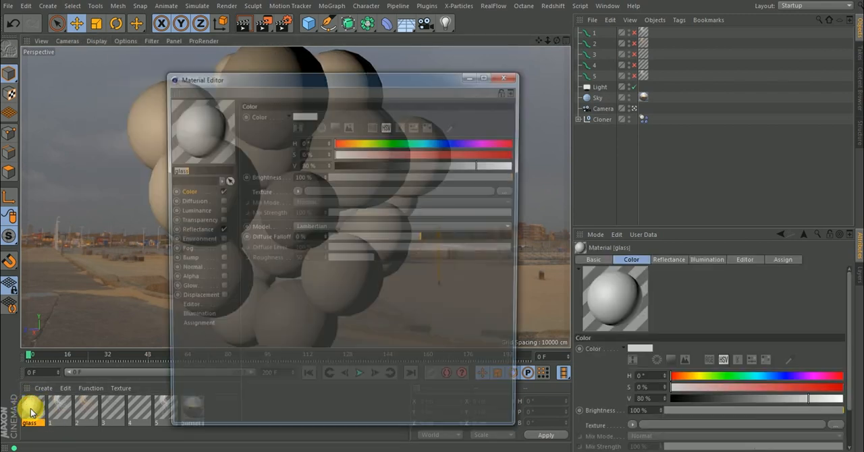
left_click_drag(323, 80, 603, 61)
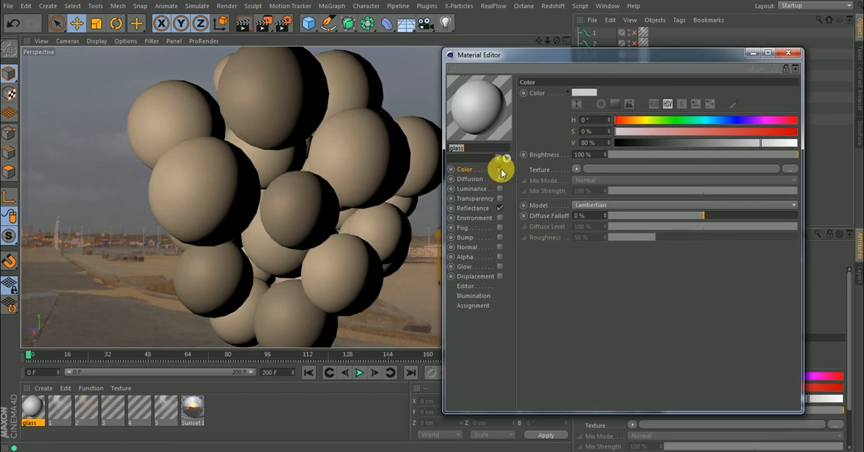
left_click(500, 170)
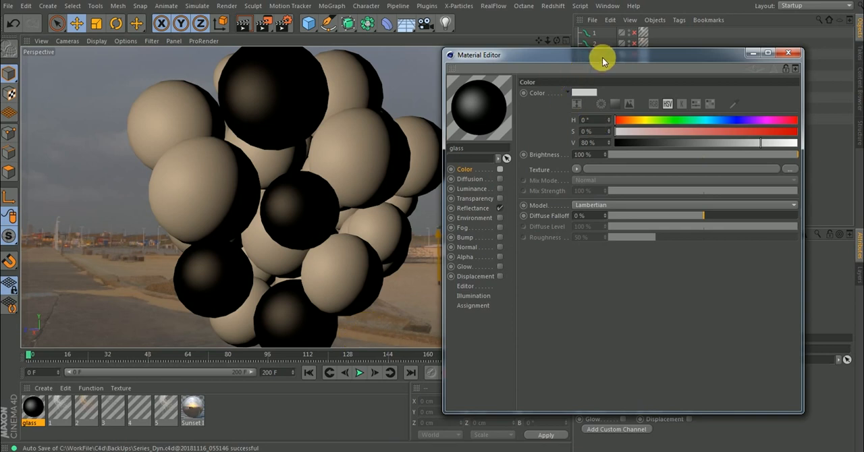
left_click_drag(603, 61, 586, 212)
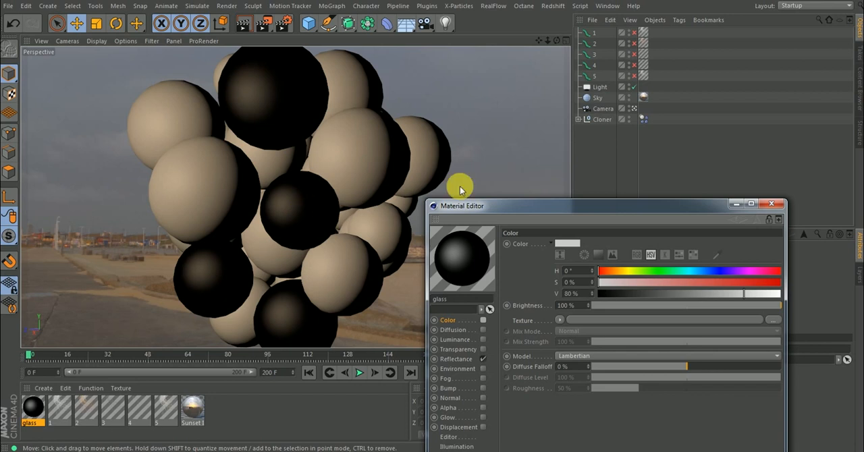
Select the four glass spheres and select all of their polygons in polygon mode.
left_click(302, 106)
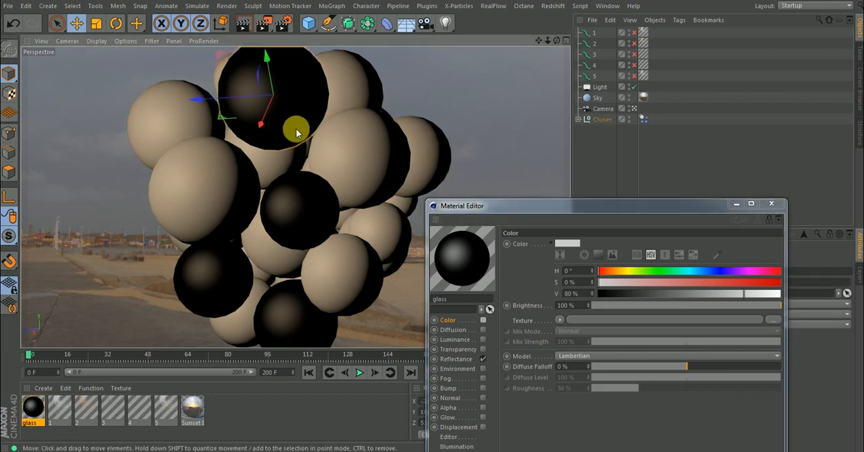
left_click(299, 204, "shift")
left_click(208, 274, "shift")
left_click(298, 321, "shift")
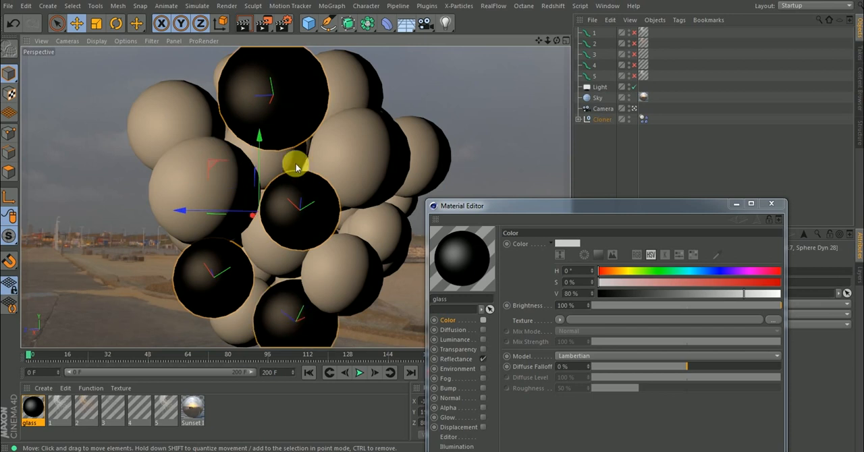
left_click(10, 172)
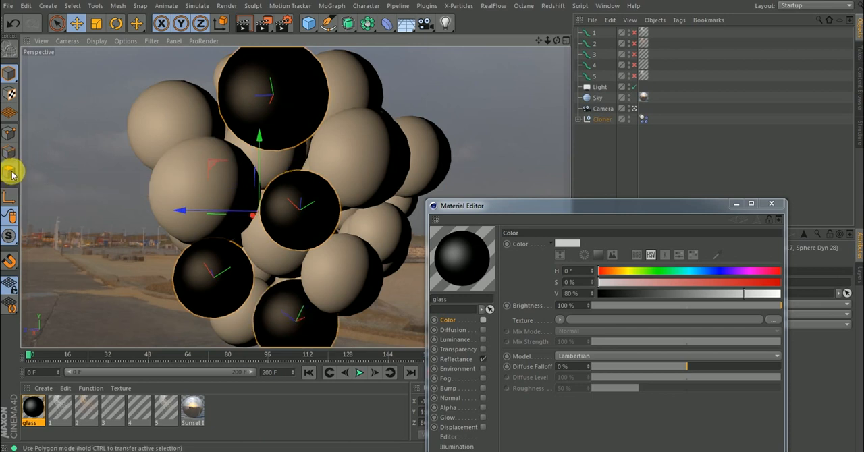
left_click(10, 173)
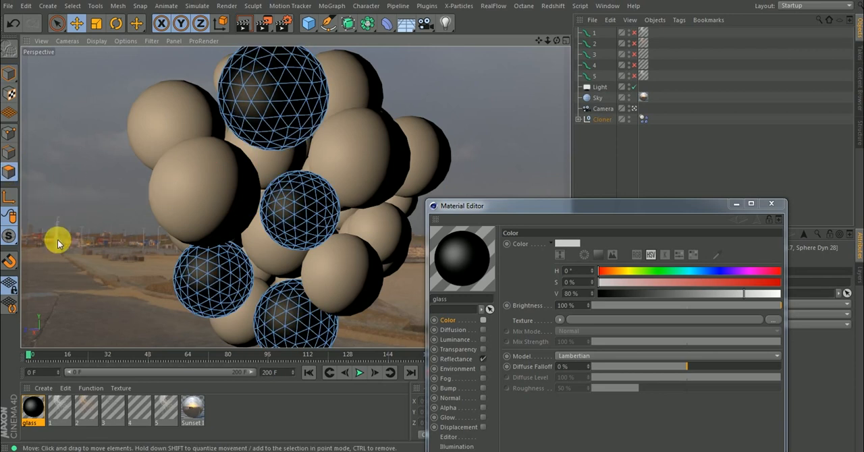
key("ctrl+a")
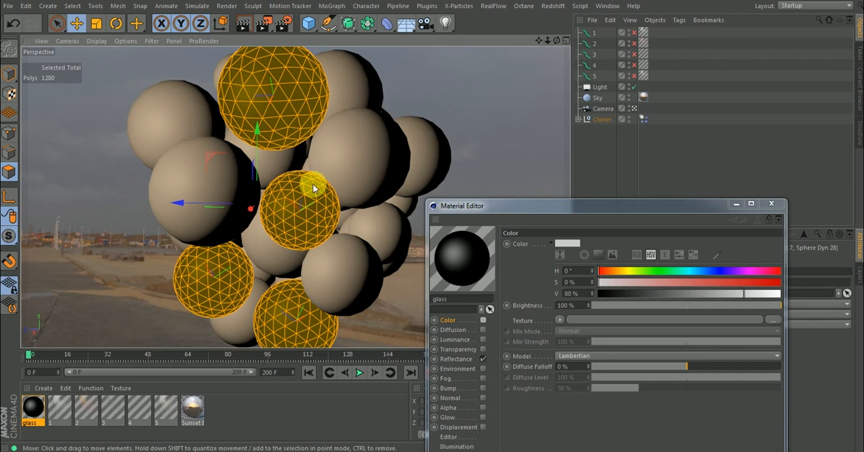
Subdivide the selected polygons of the glass spheres with Subdivision 2 and Smooth Subdivision enabled, and return to Model mode.
right_click(93, 180)
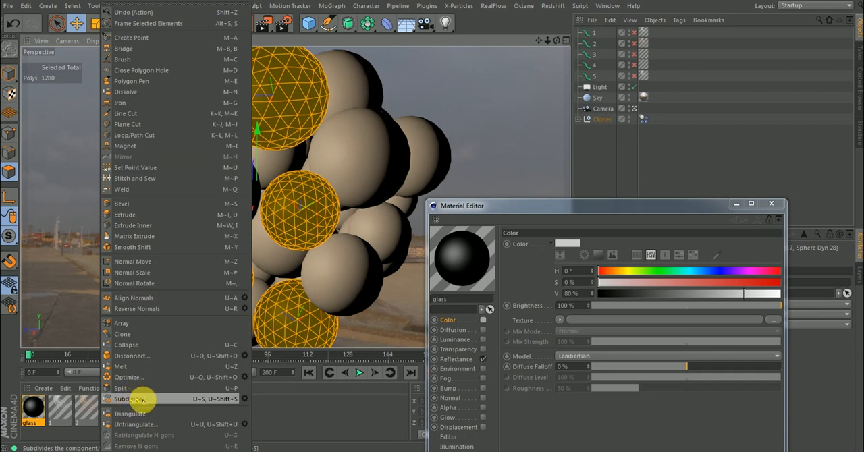
left_click(245, 399)
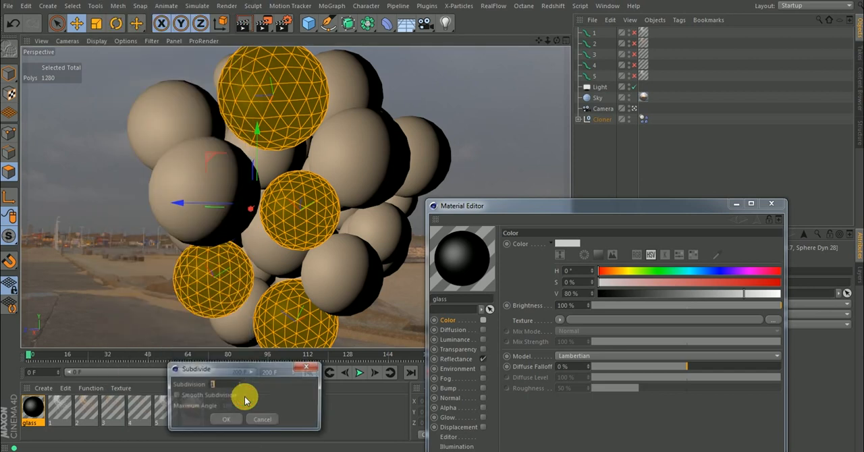
left_click_drag(270, 370, 553, 232)
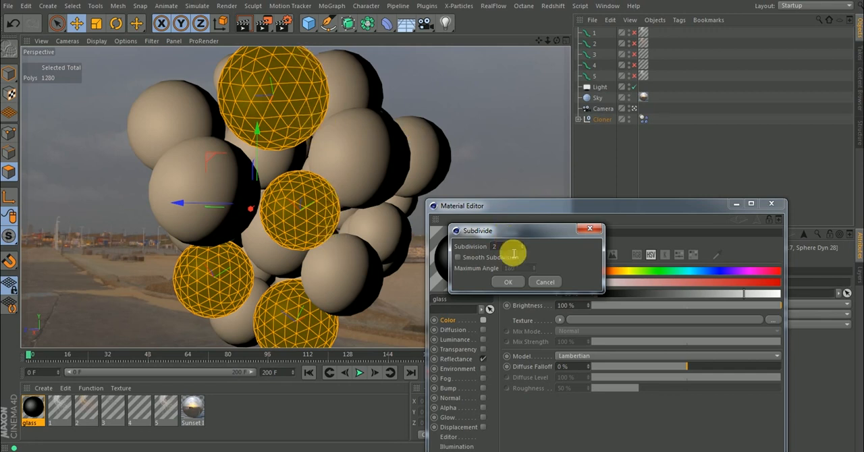
left_click(458, 258)
left_click(458, 262)
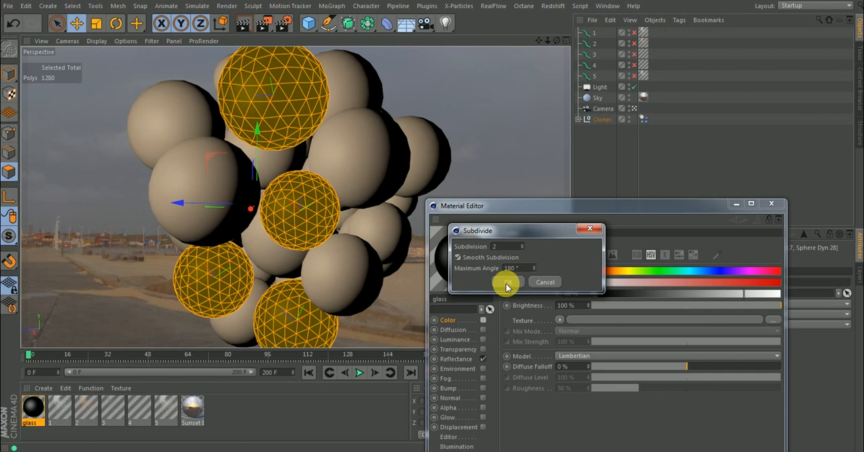
left_click(508, 284)
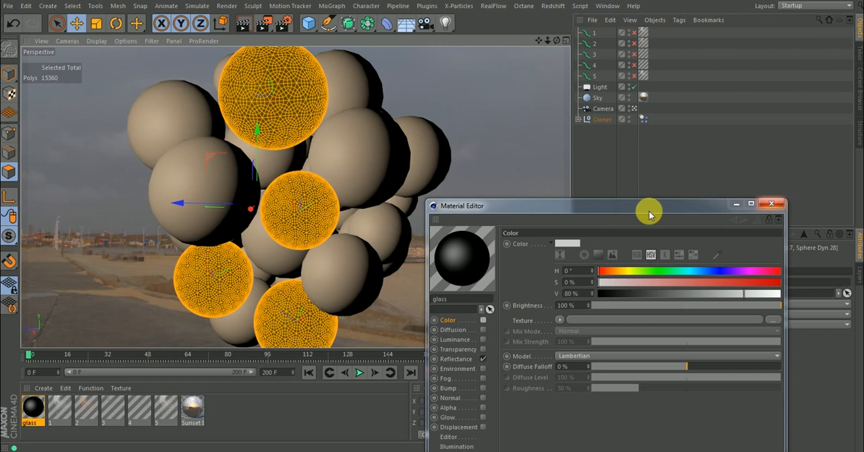
left_click_drag(649, 211, 588, 103)
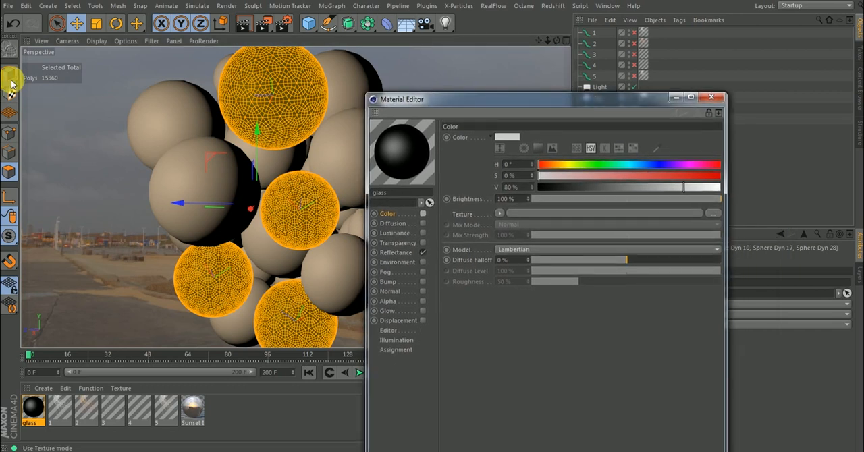
left_click(10, 76)
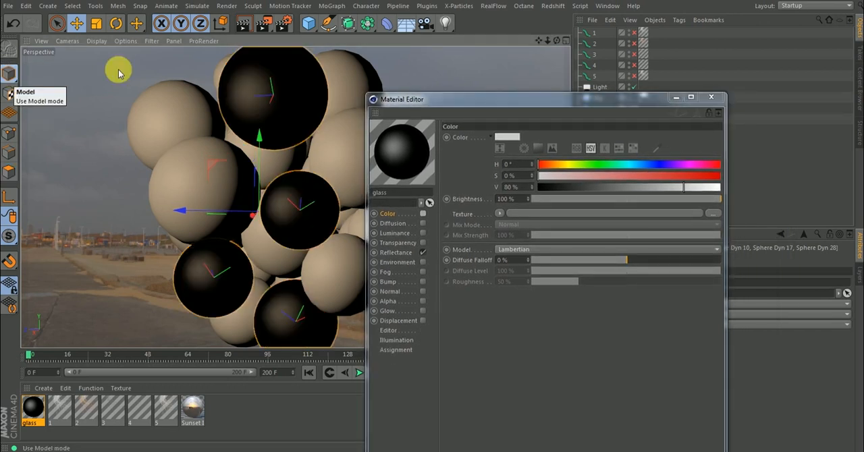
Enable the Transparency channel of the glass material with the Glass refraction preset, keeping its editor clear of the spheres.
left_click_drag(477, 101, 450, 77)
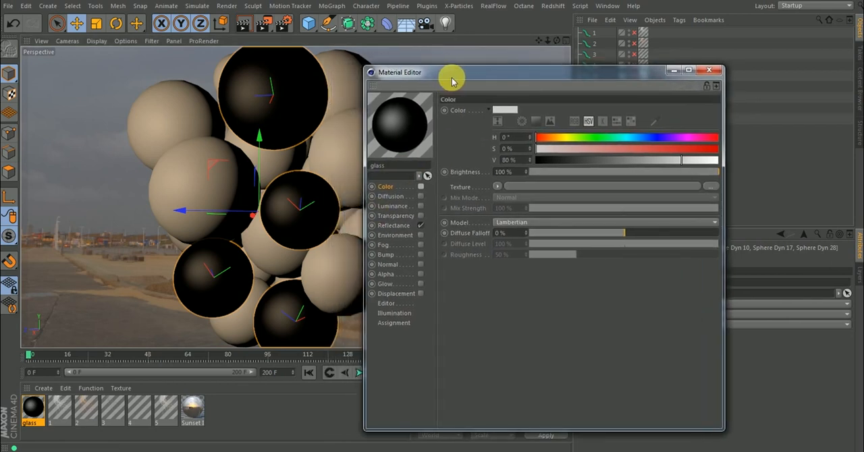
left_click(422, 218)
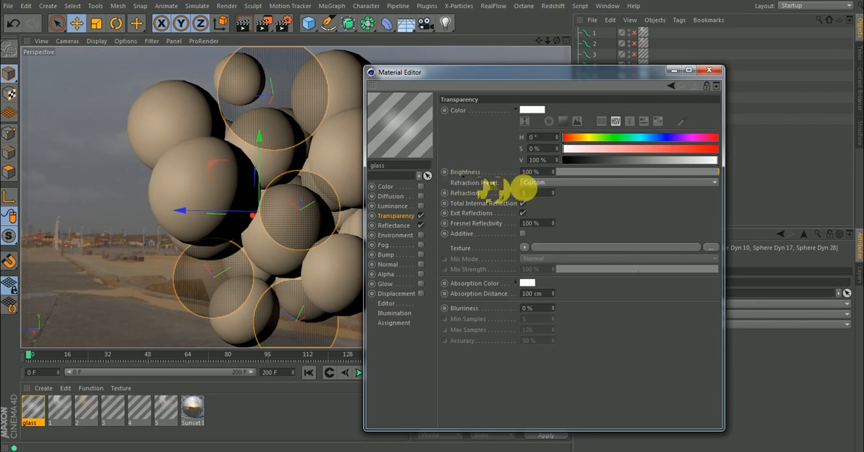
left_click(550, 183)
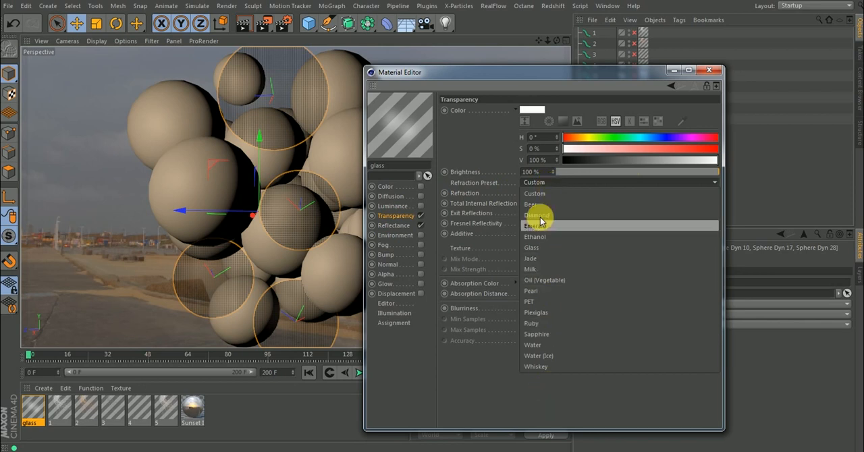
left_click(537, 249)
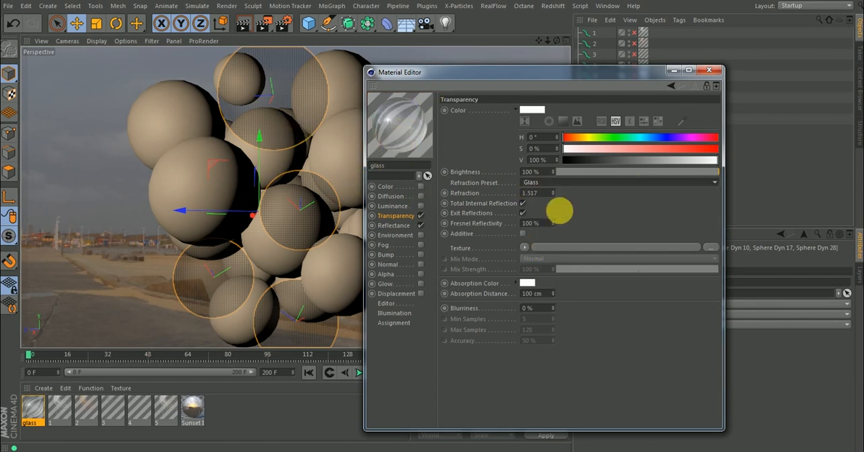
left_click_drag(513, 79, 598, 84)
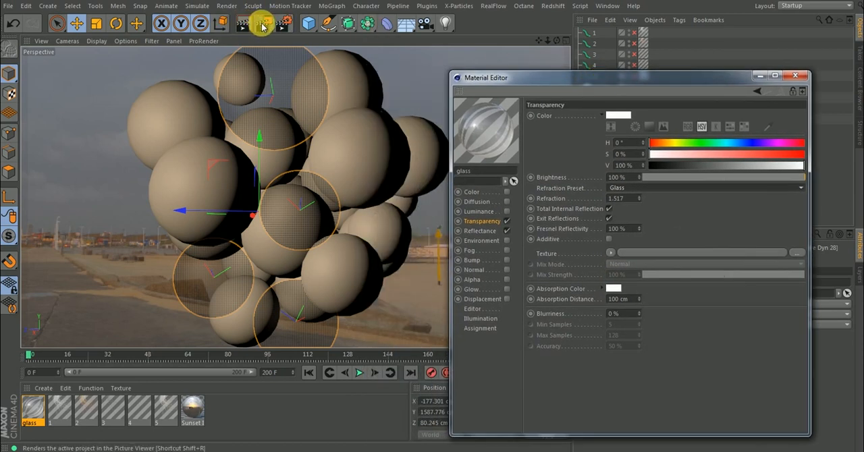
Start an Interactive Render Region and fit it over the upper glass sphere and the neighbouring plain spheres.
left_click_drag(262, 24, 268, 46)
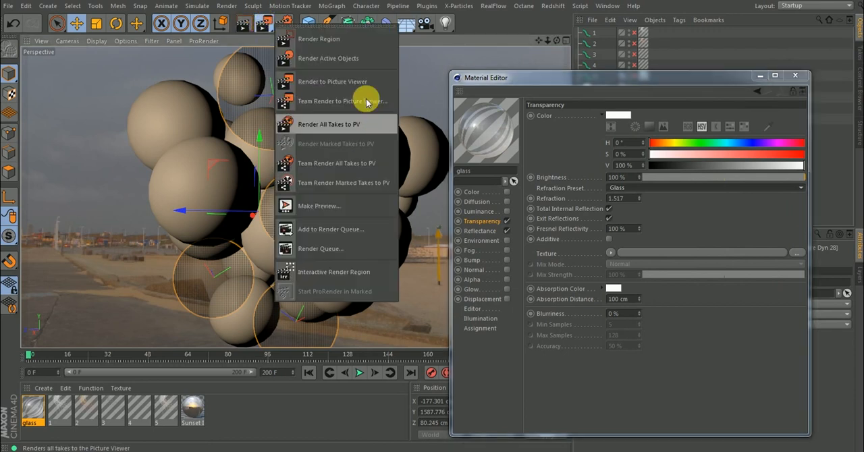
left_click(323, 281)
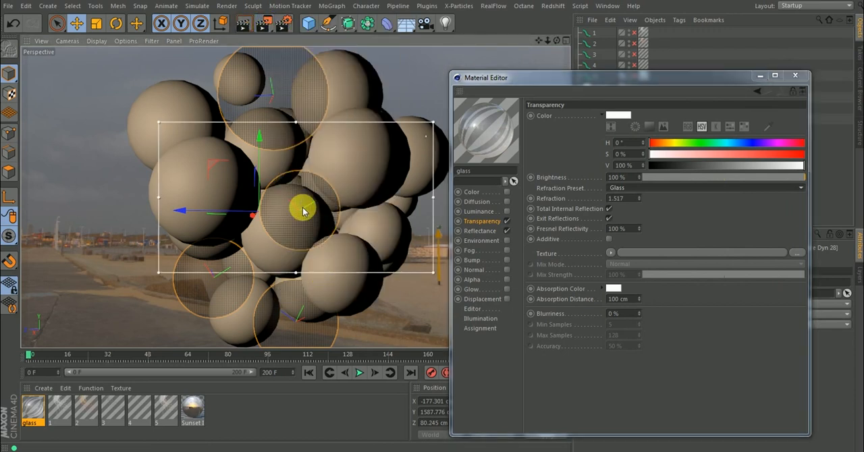
left_click_drag(433, 272, 303, 259)
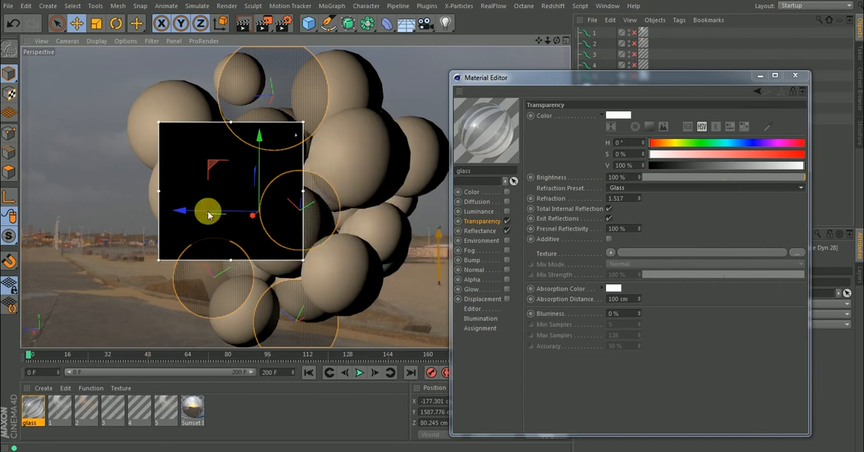
left_click_drag(161, 267, 169, 245)
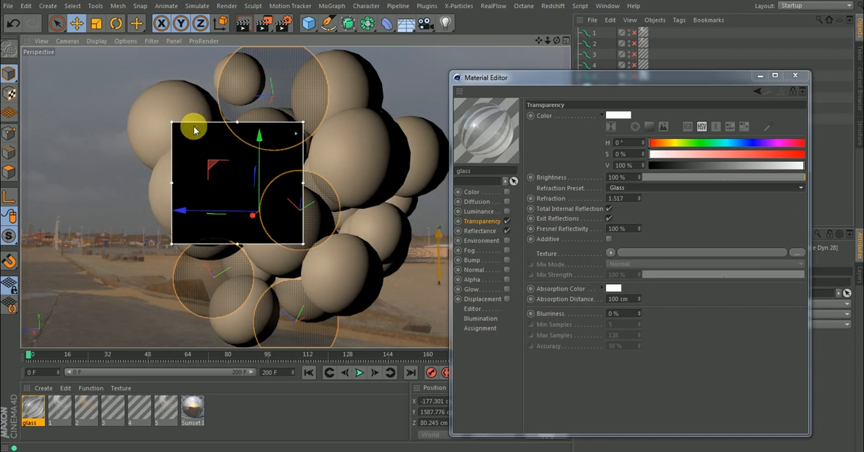
left_click_drag(176, 127, 162, 59)
left_click_drag(302, 244, 287, 172)
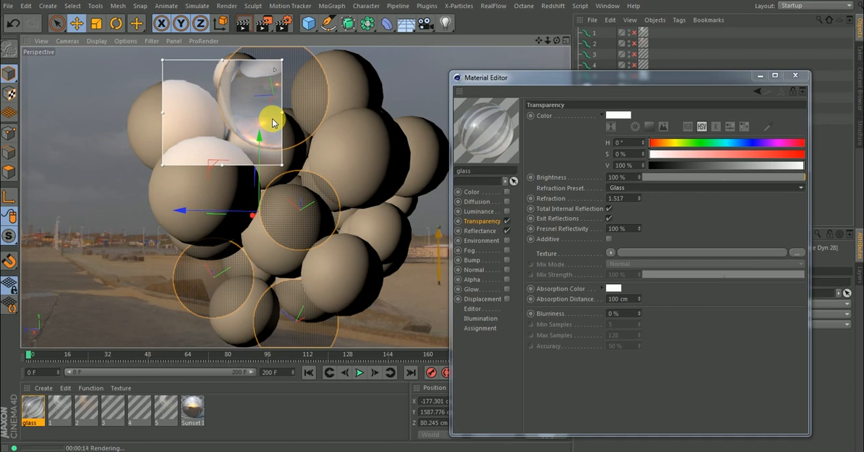
Replace the Default Specular layer in the glass material's Reflectance channel with a Beckmann layer.
left_click(480, 231)
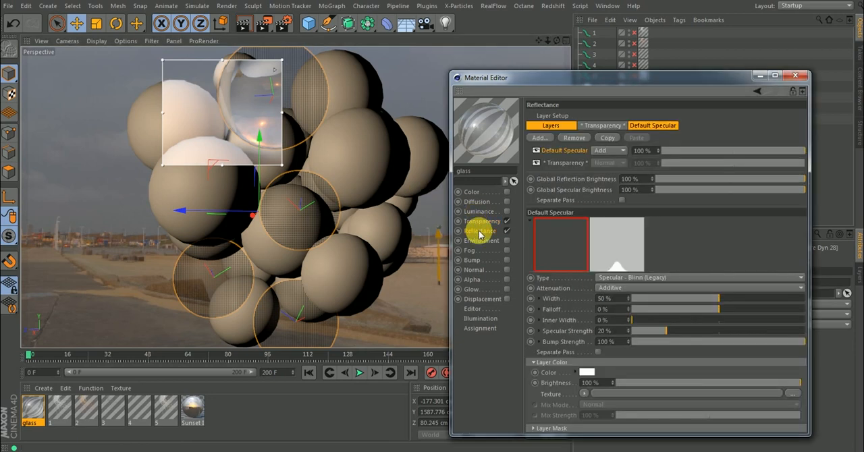
left_click(575, 140)
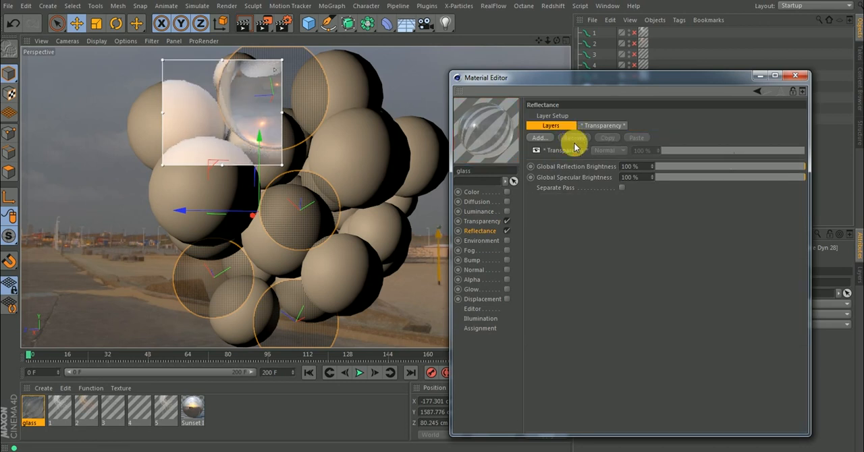
left_click(538, 140)
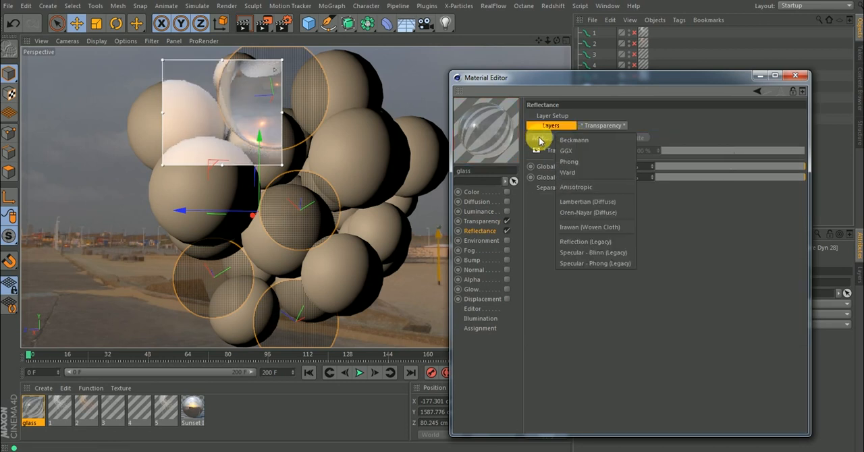
left_click(570, 153)
Move the material editor up to expose all reflectance settings and turn off the Interactive Render Region.
left_click_drag(583, 78, 584, 0)
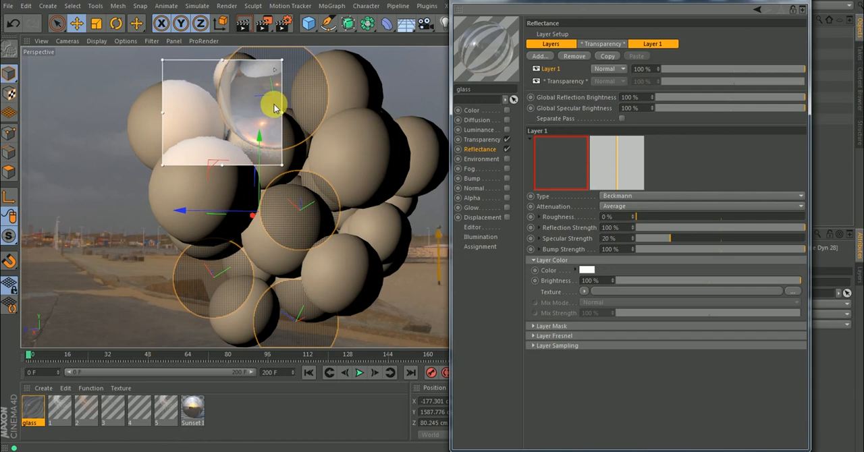
left_click(264, 25)
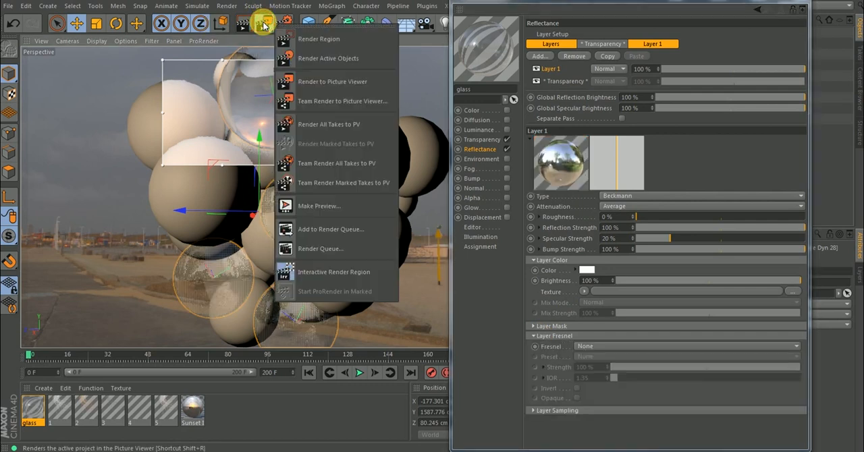
left_click(312, 272)
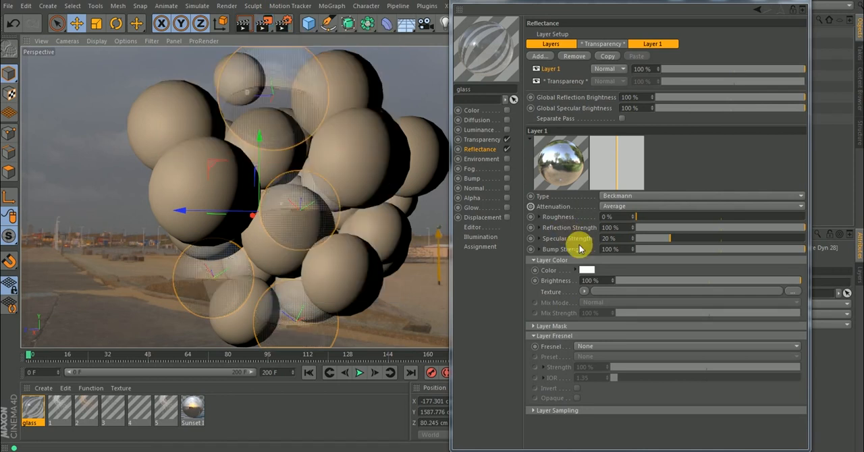
Set the Beckmann layer's Fresnel to Dielectric with the Glass preset, its Roughness to 13% and its Specular Strength to 6%.
left_click(590, 348)
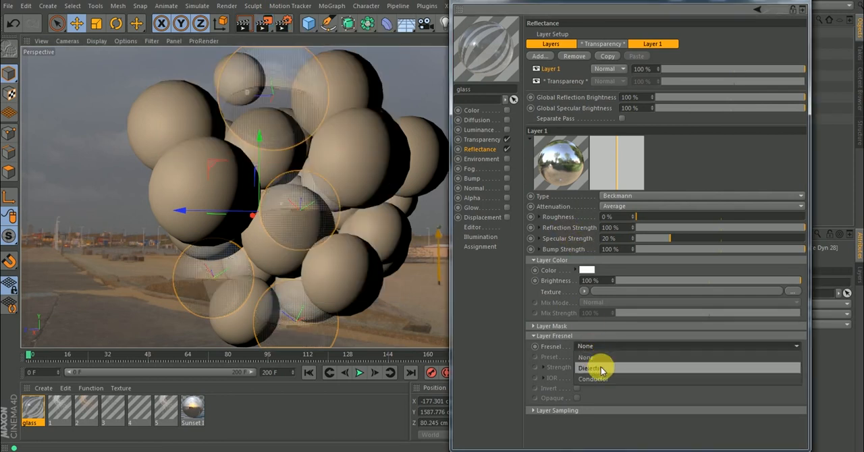
left_click(601, 367)
left_click(593, 356)
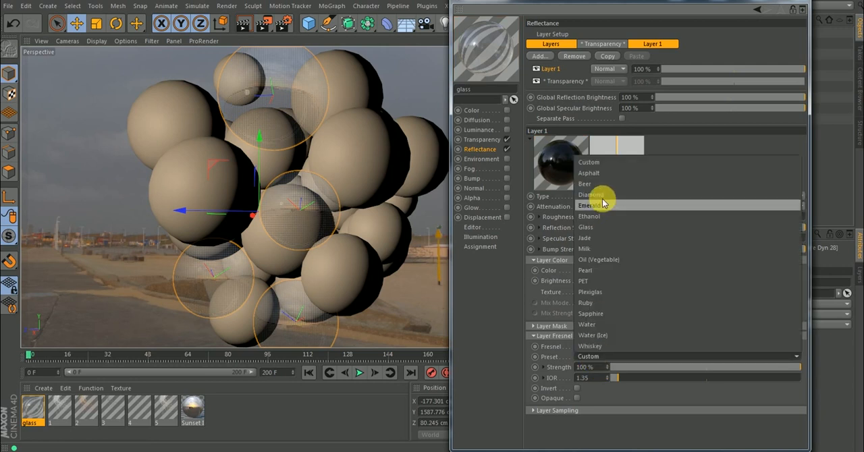
left_click(594, 228)
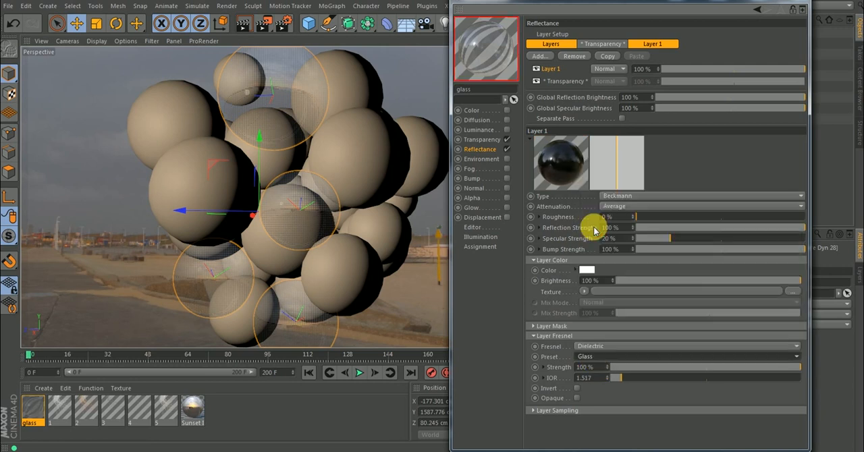
left_click_drag(665, 238, 659, 219)
left_click(654, 218)
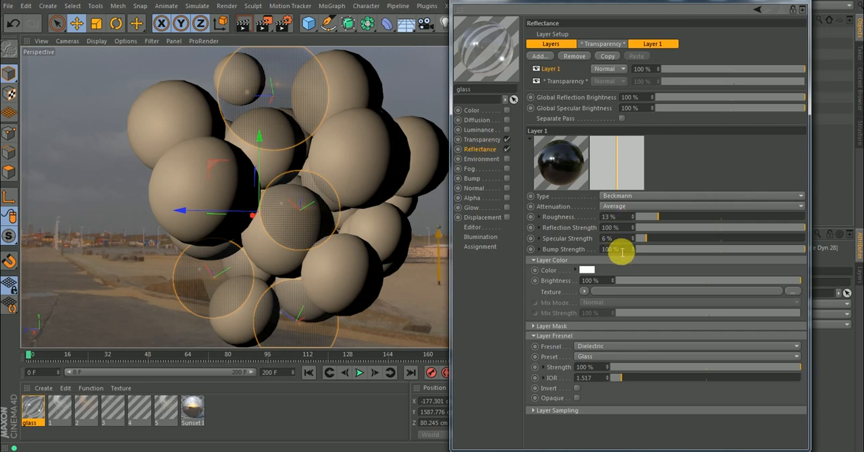
Set the bump mode of the Beckmann layer to Custom Bump Map with a Gradient shader as its custom texture.
left_click(539, 251)
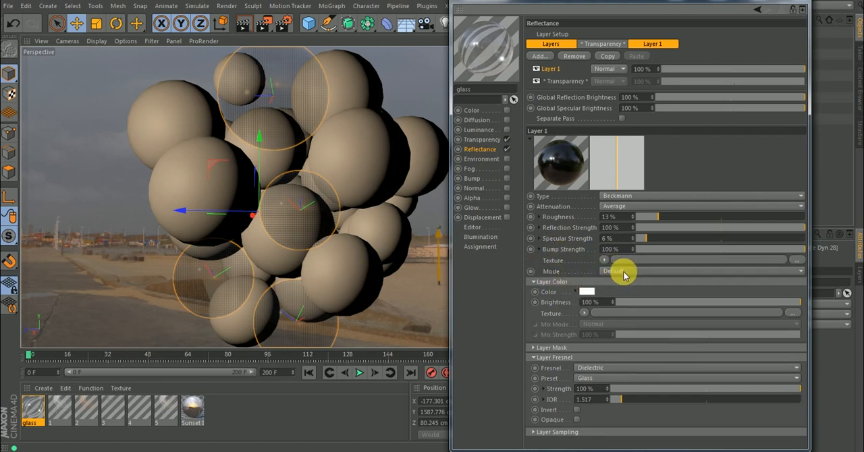
left_click(629, 272)
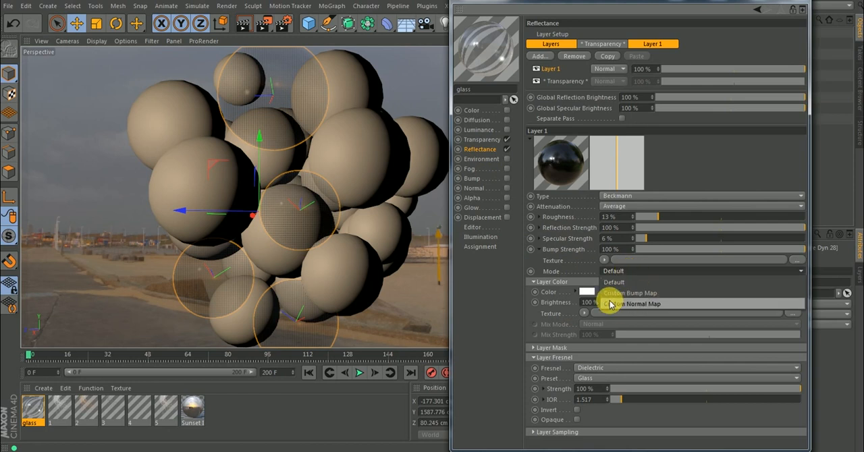
left_click(636, 294)
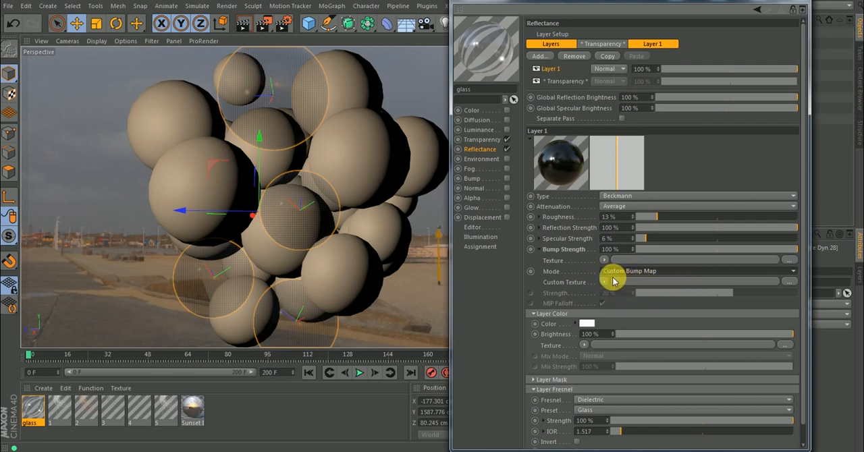
left_click(606, 283)
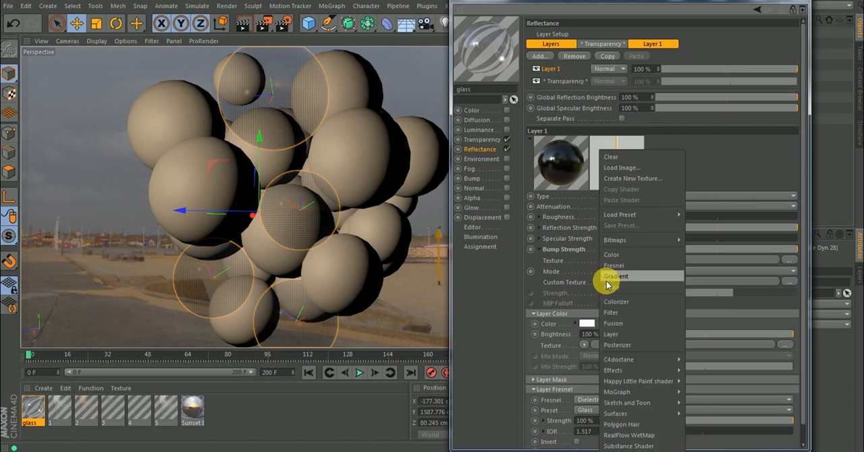
mouse_move(638, 220)
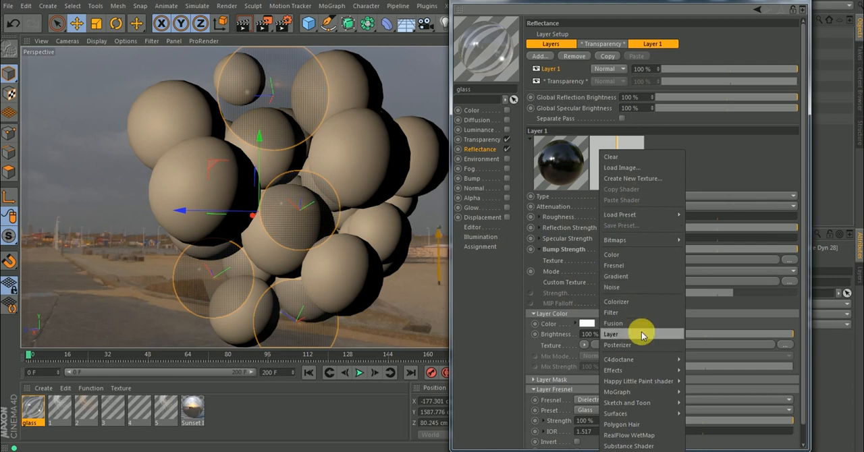
left_click(618, 277)
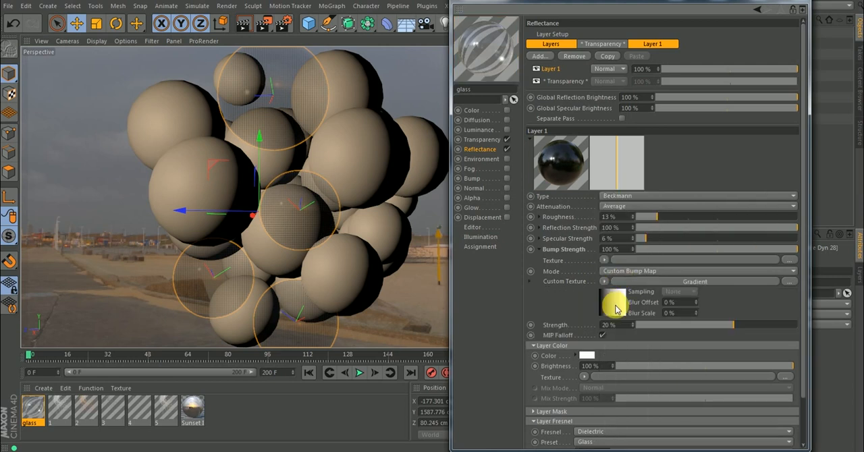
Open the custom bump map's gradient shader and set its Turbulence to 10%, then raise it to 100%.
left_click(616, 307)
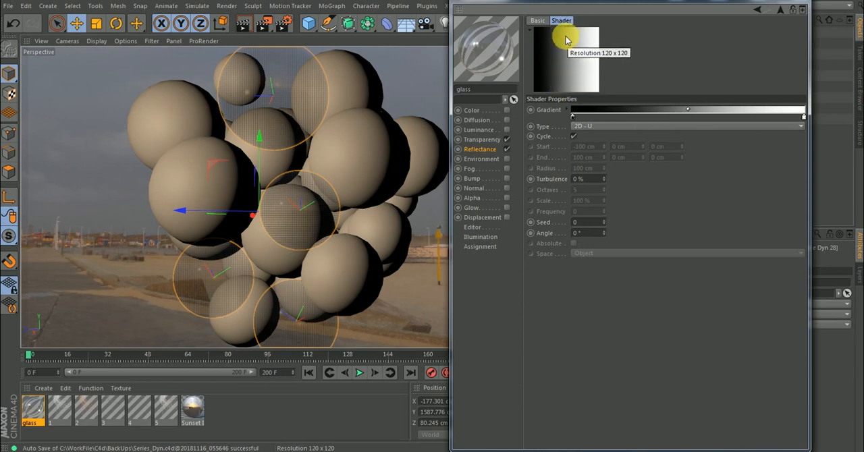
left_click(574, 136)
left_click(588, 179)
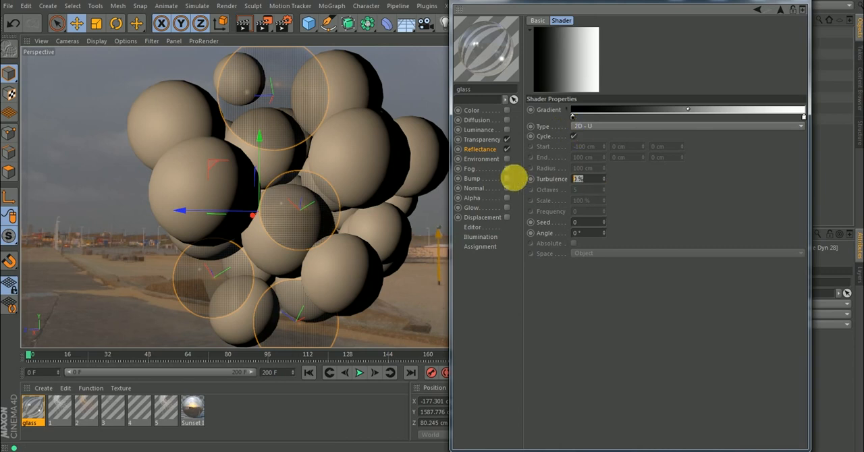
type("10")
key("Return")
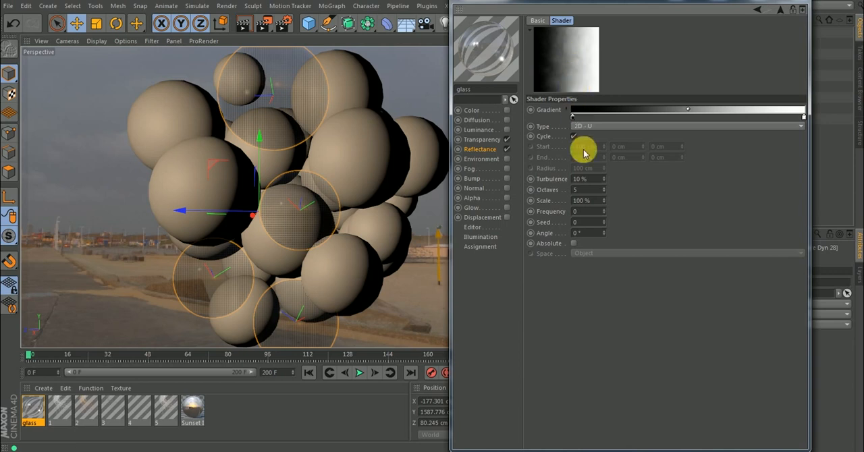
left_click(589, 179)
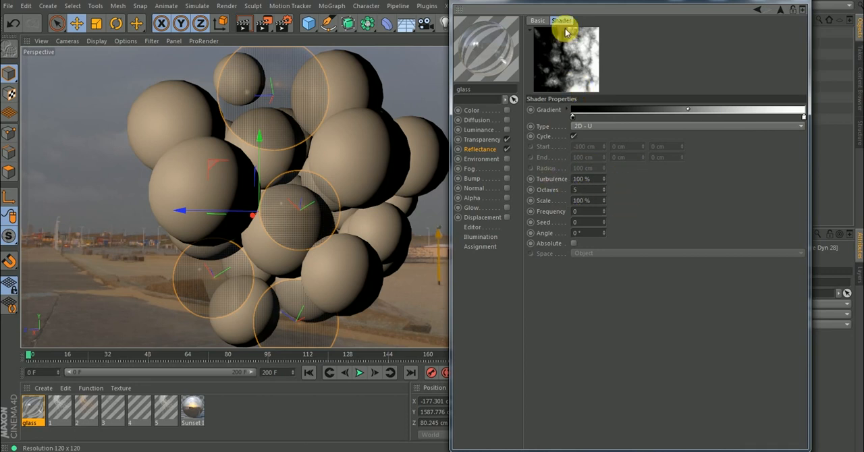
Try Scale values of 50% and 200% for the gradient's turbulence.
left_click(600, 204)
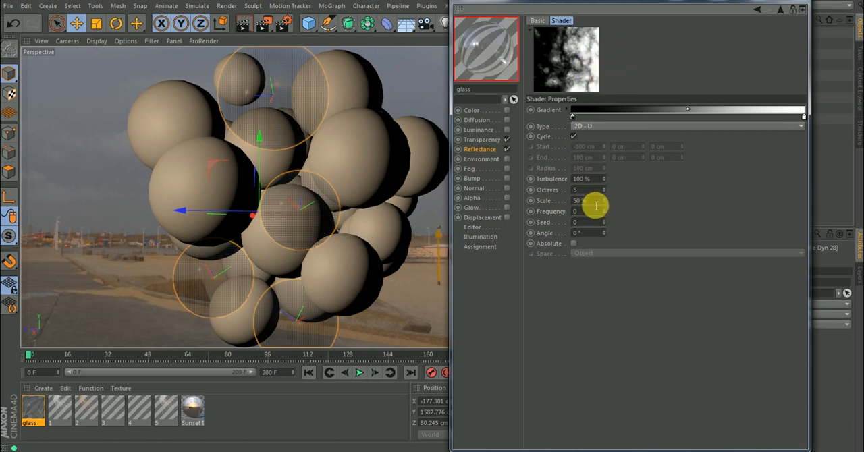
key("Return")
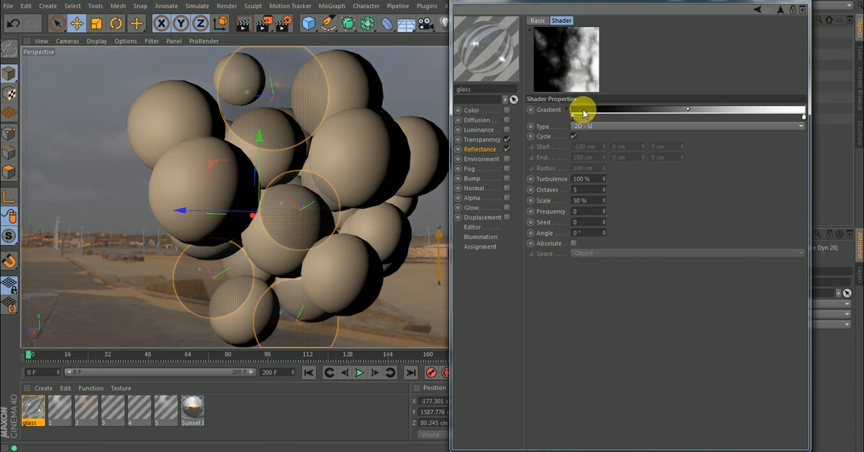
left_click(586, 201)
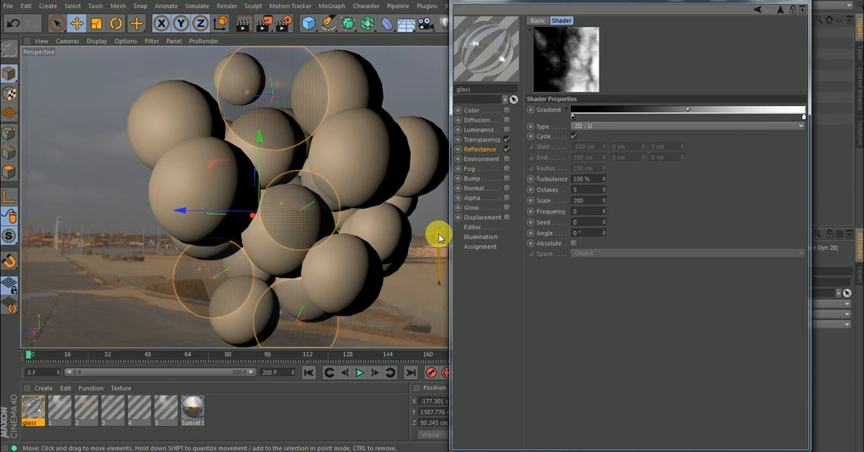
type("200")
key("Return")
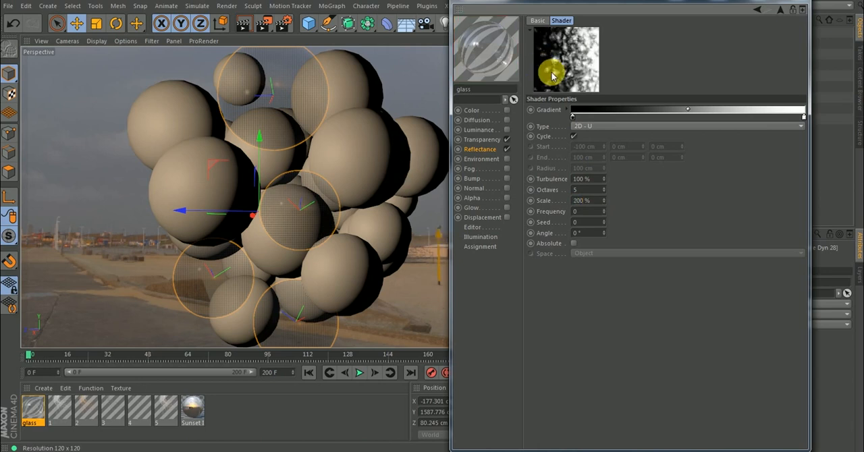
Set the Scale of the gradient's turbulence to 300%.
left_click(597, 200)
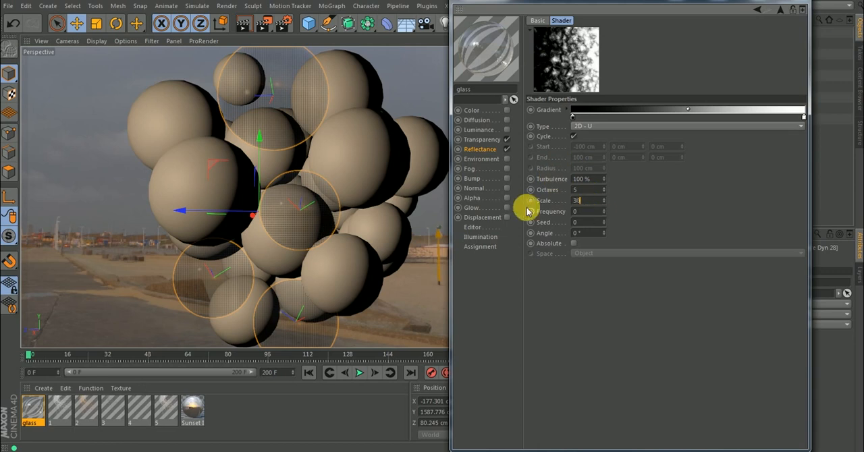
type("300")
key("Return")
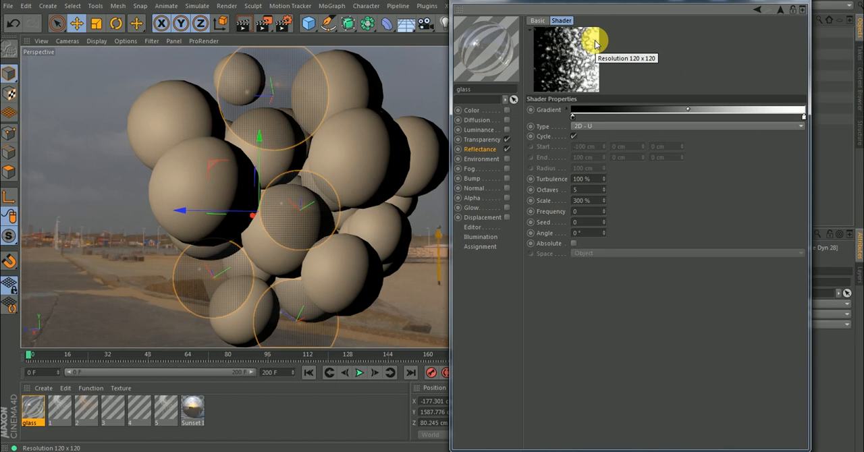
left_click(502, 55)
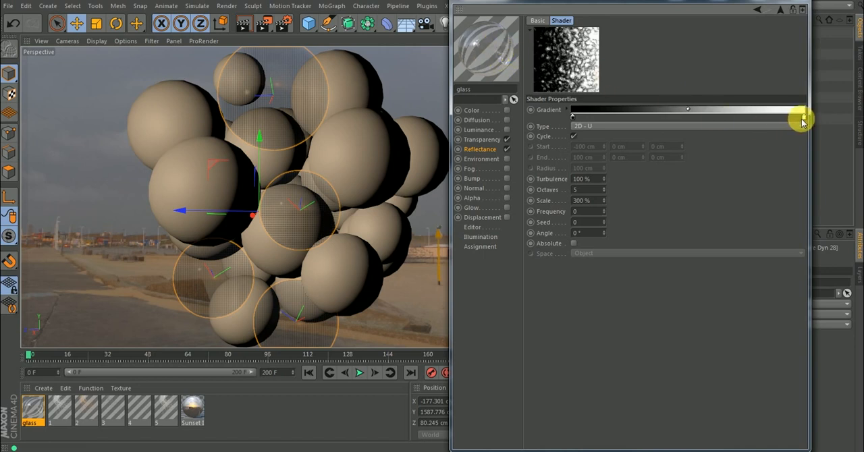
Move the gradient's white knot inward to just before the middle of the ramp and return to the reflectance settings.
left_click_drag(804, 119, 690, 125)
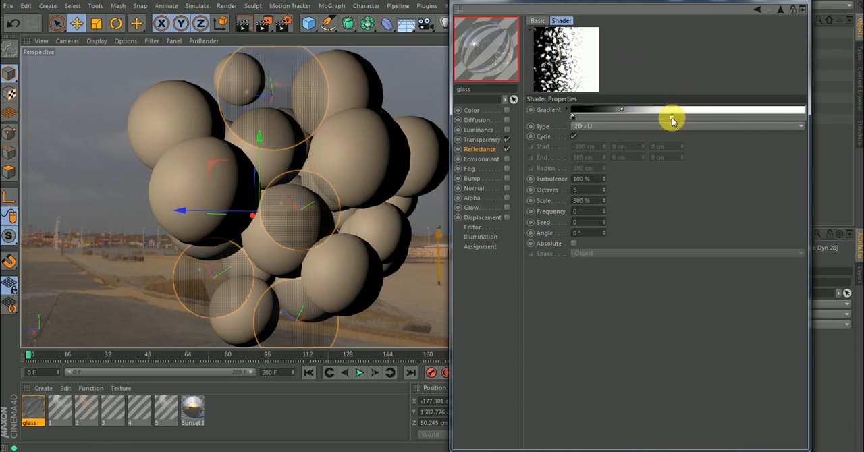
left_click_drag(672, 118, 677, 119)
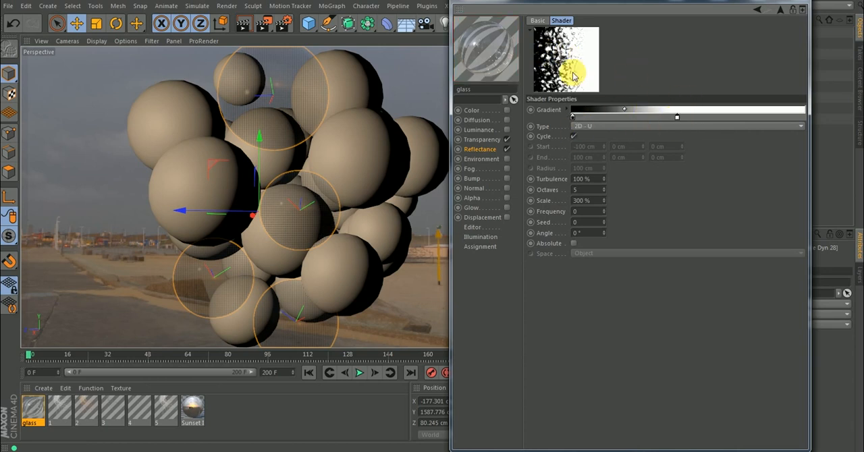
left_click(781, 12)
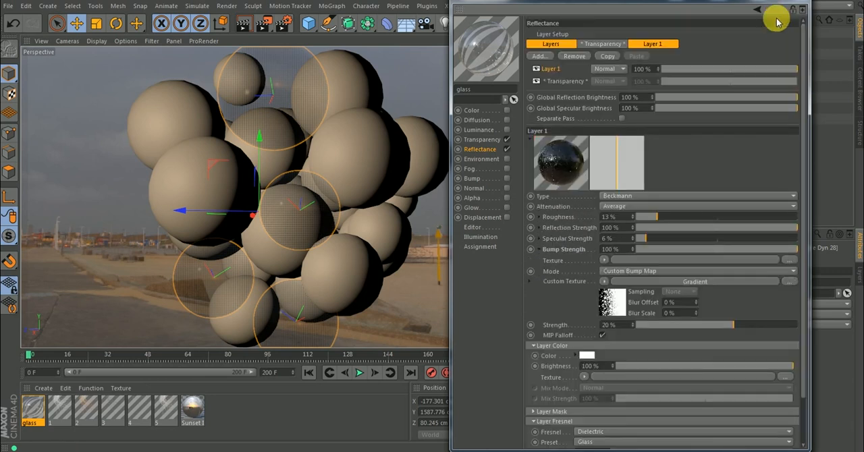
Wrap the bump map's gradient in a Layer shader, look at its layer list and return to the reflectance settings.
left_click(604, 284)
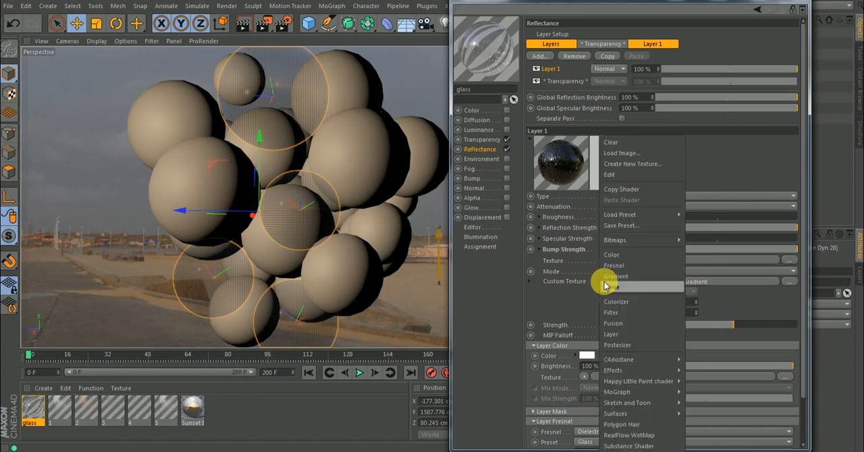
left_click(611, 334)
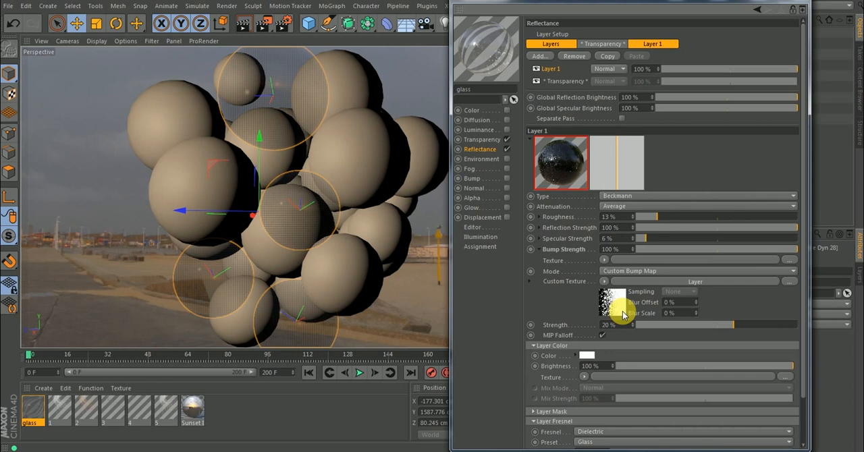
left_click(624, 284)
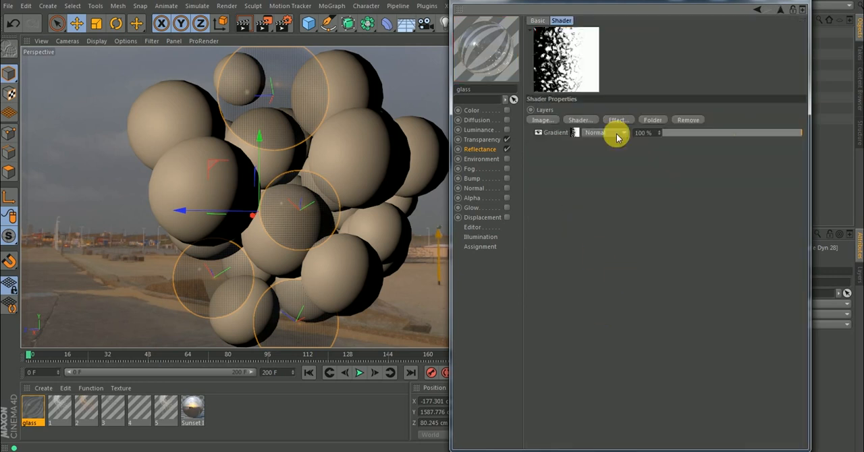
left_click(780, 12)
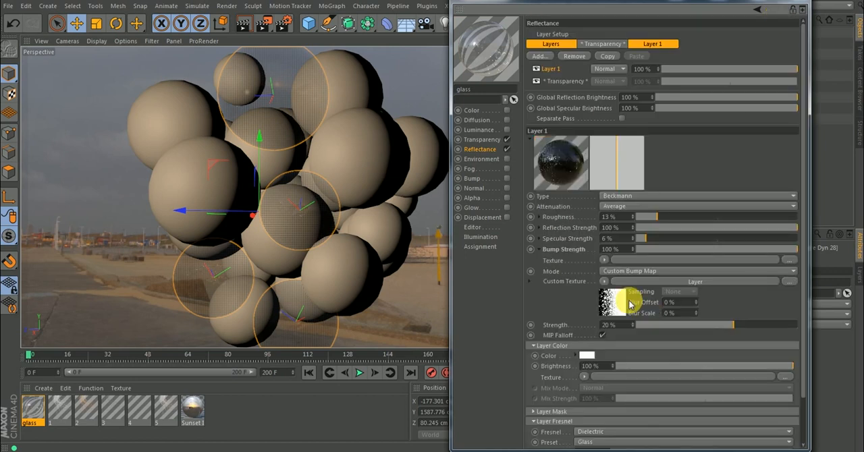
Load the Fingerprints image from the Imperfections folder as the Roughness texture, without copying it to the project location.
left_click(539, 218)
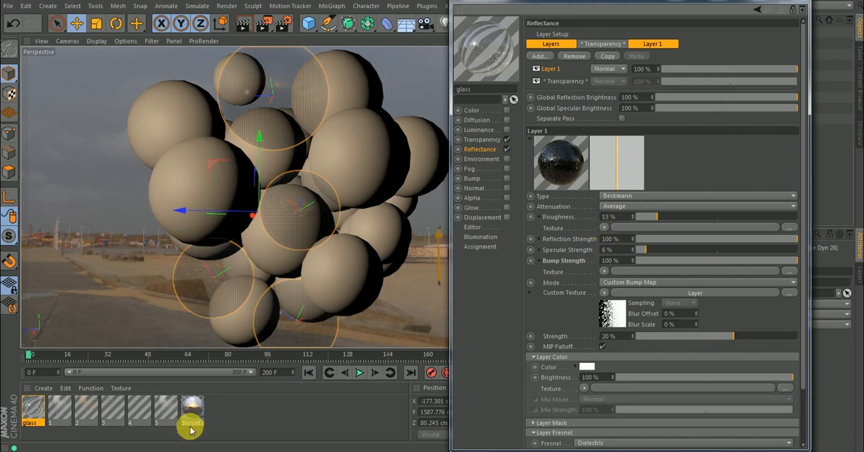
mouse_move(152, 451)
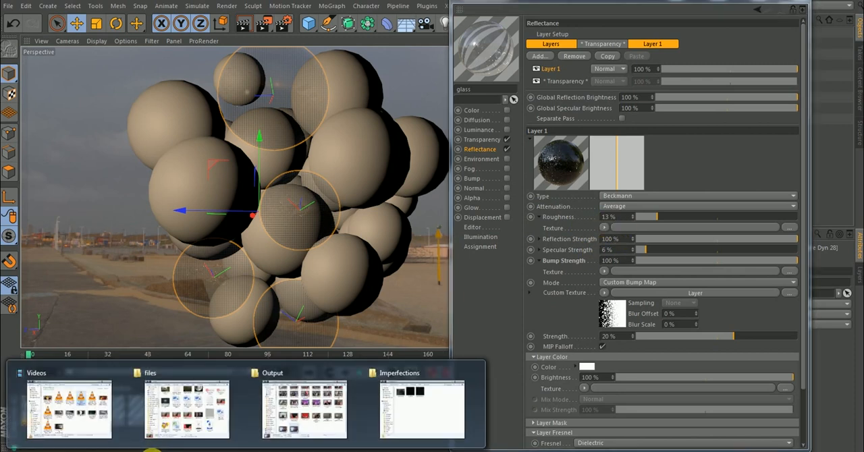
left_click(396, 398)
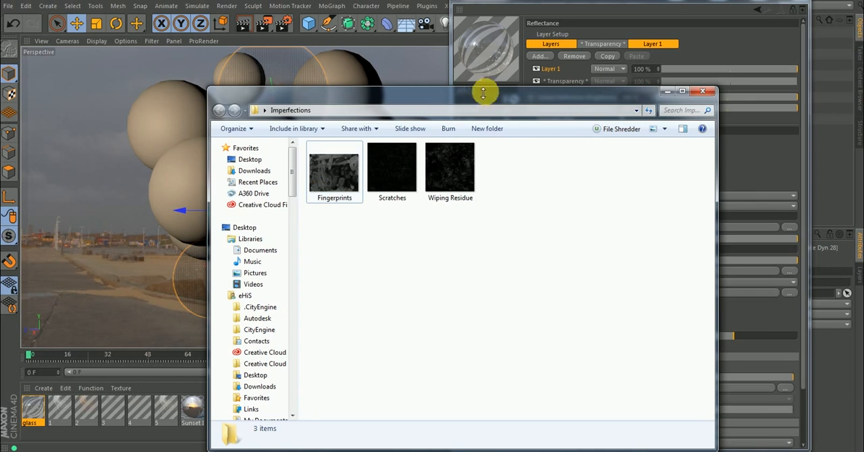
left_click_drag(440, 96, 220, 74)
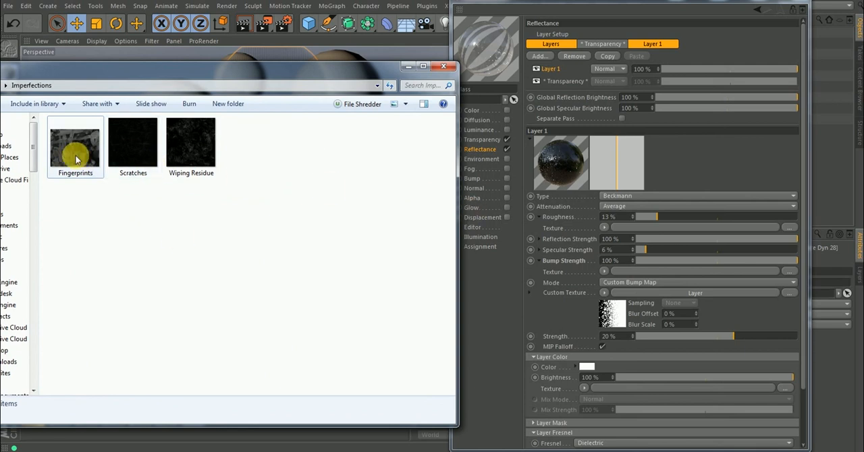
left_click_drag(74, 152, 622, 228)
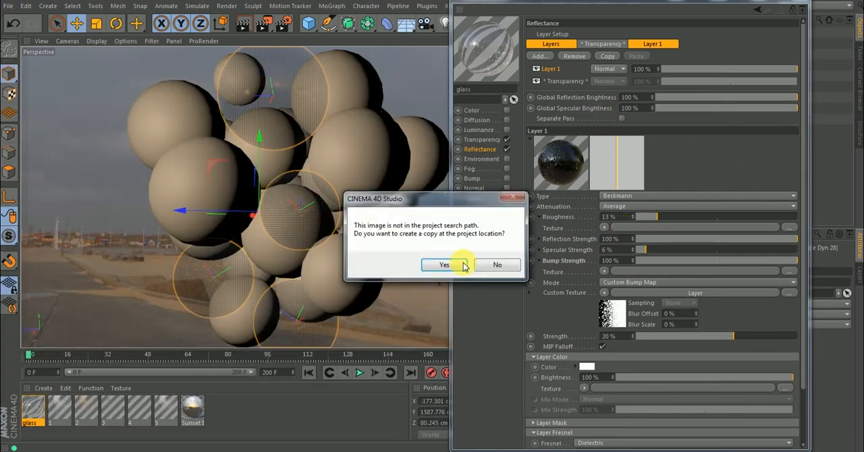
left_click(497, 268)
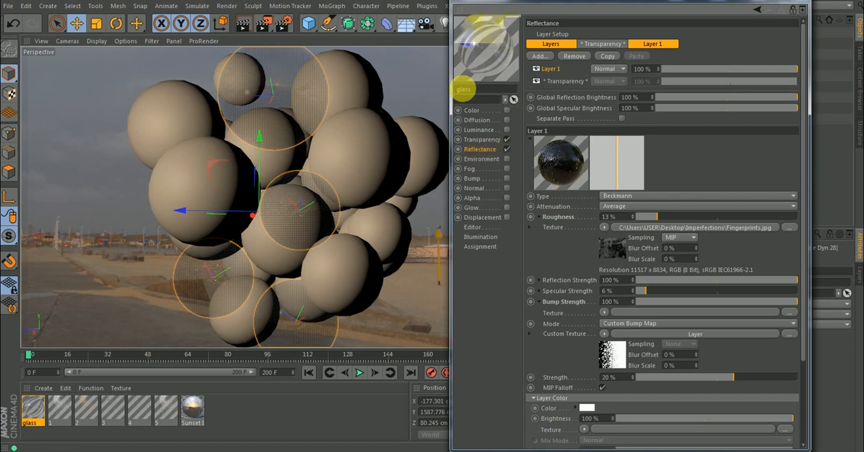
Close the material editor and render a region of the viewport around the uppermost glass sphere.
left_click(796, 5)
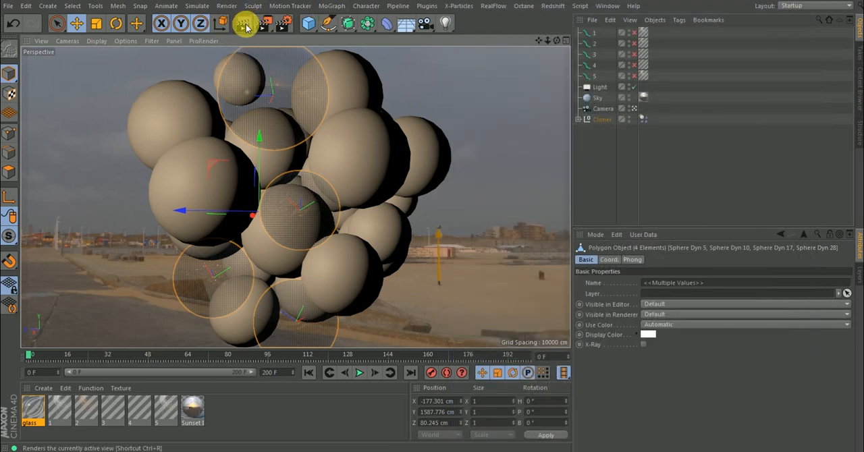
left_click_drag(262, 24, 268, 49)
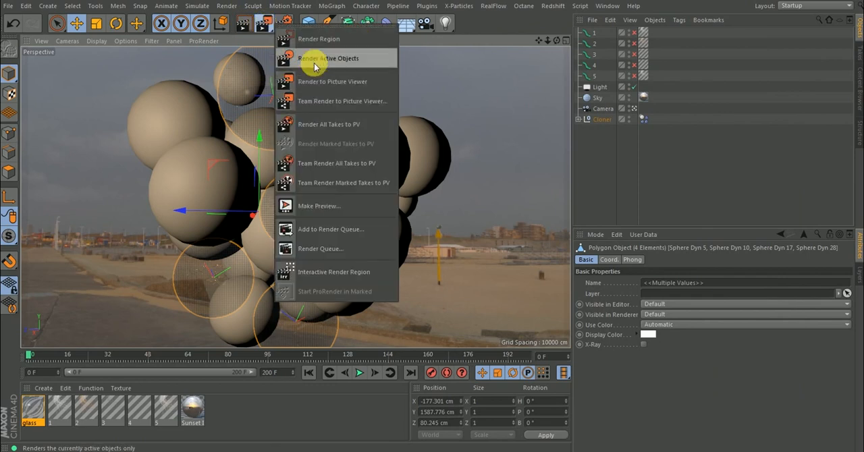
left_click(315, 42)
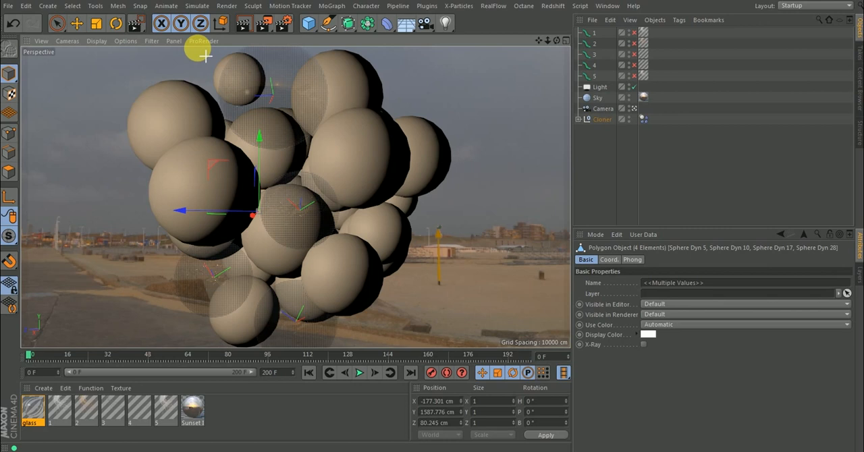
left_click_drag(206, 56, 324, 180)
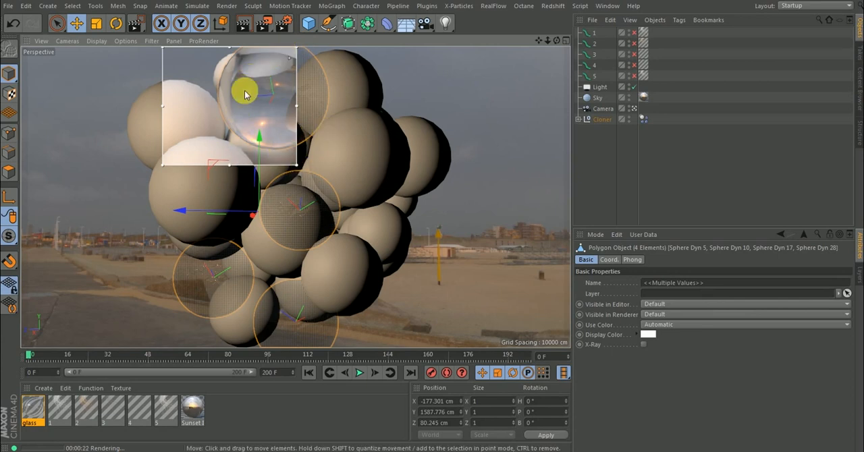
Turn off the Interactive Render Region, leaving the material editor closed.
double_click(34, 411)
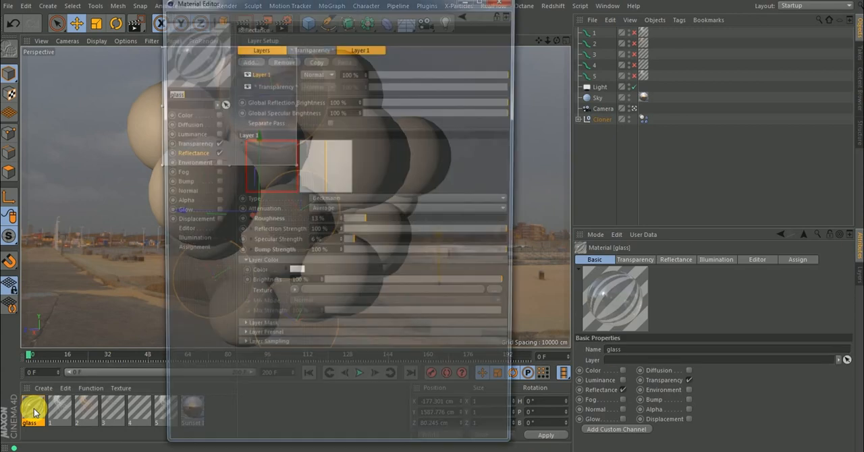
left_click(499, 2)
left_click_drag(262, 28, 297, 270)
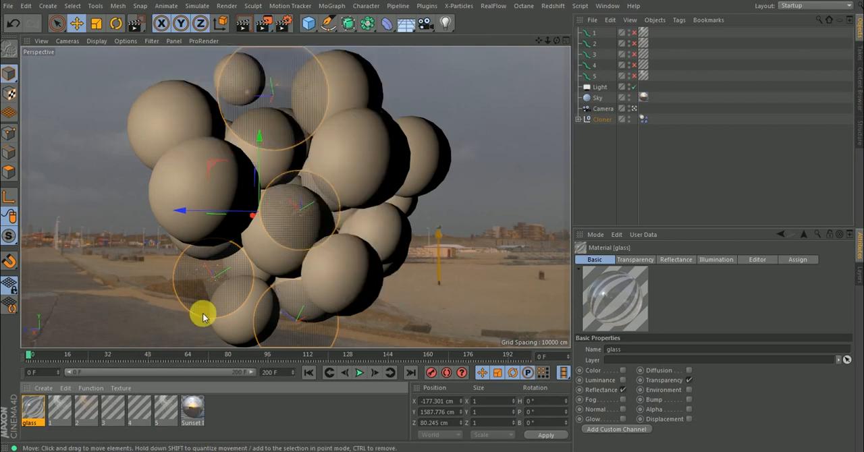
Open the glass material for editing and set its Transparency blurriness to 3%.
double_click(33, 410)
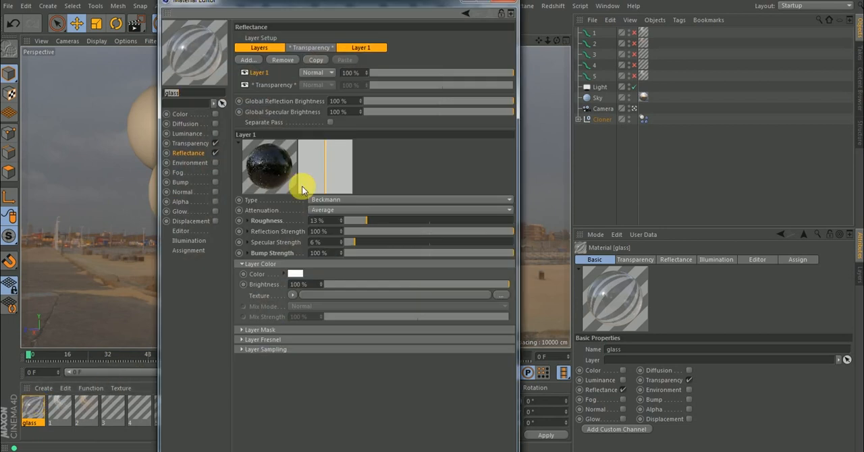
left_click(187, 163)
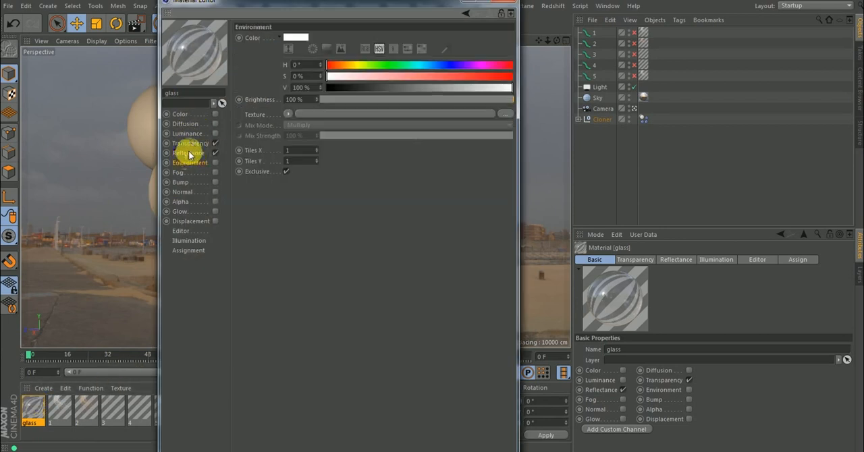
left_click(190, 154)
left_click(191, 145)
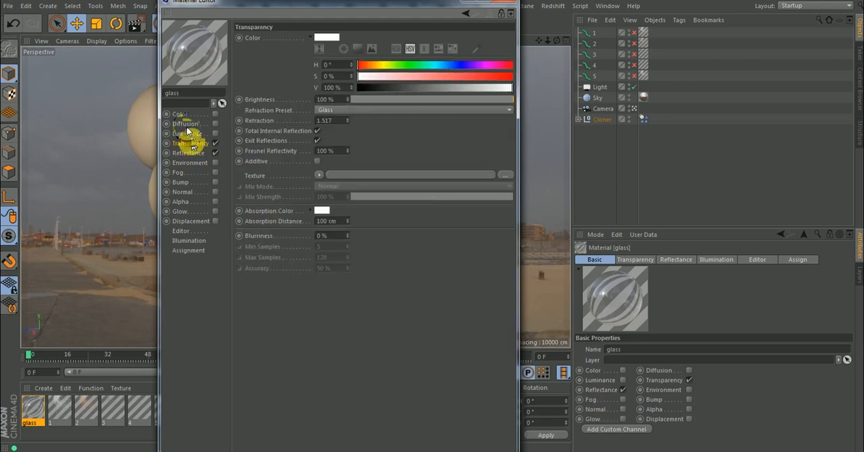
left_click(180, 114)
left_click(190, 144)
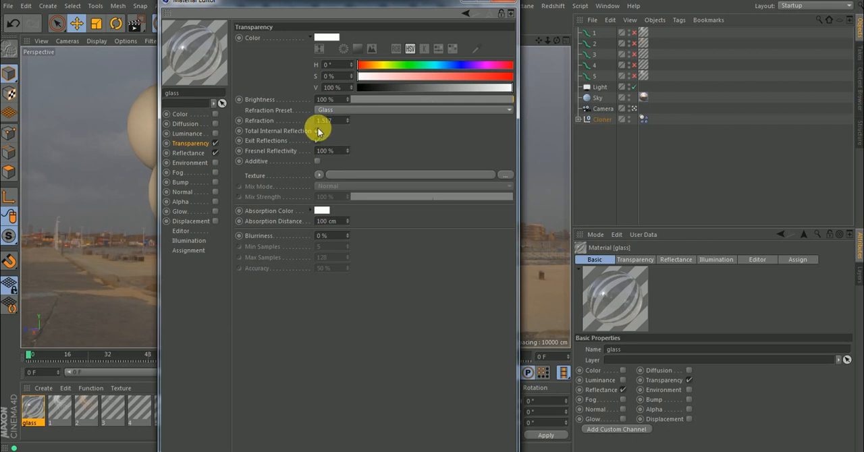
left_click(323, 236)
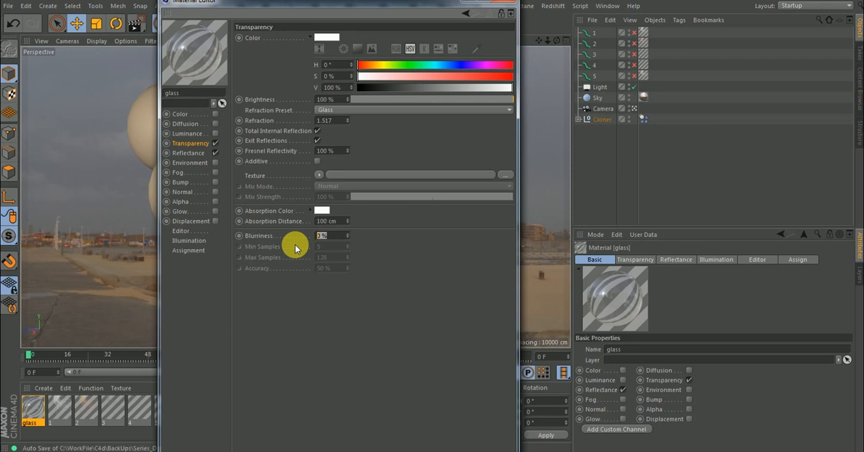
key("Return")
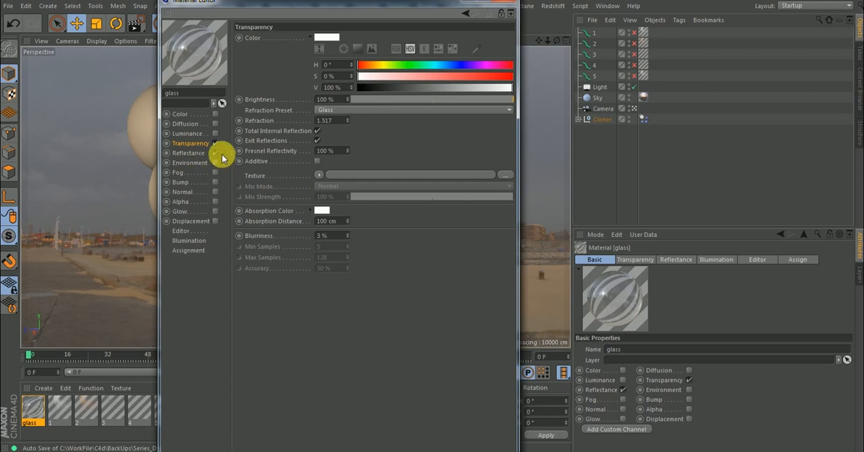
Copy the Layer shader from the reflectance layer's custom bump texture, enable the material's Bump channel and paste the shader as its texture.
left_click(189, 152)
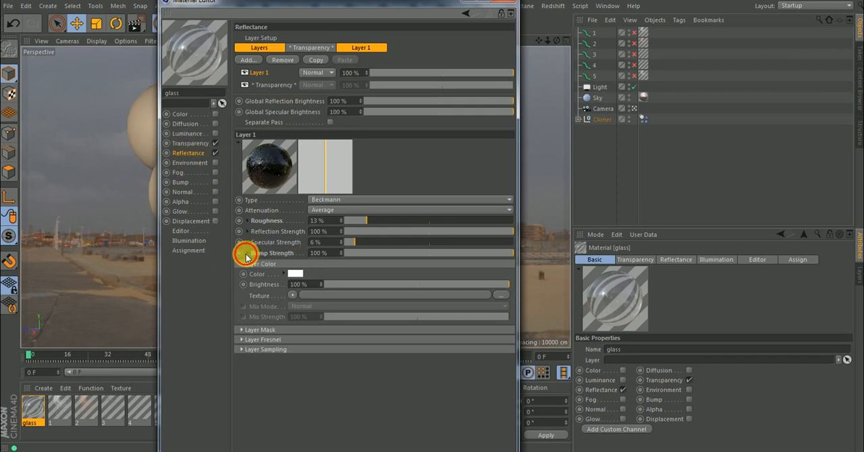
left_click(245, 254)
left_click(315, 288)
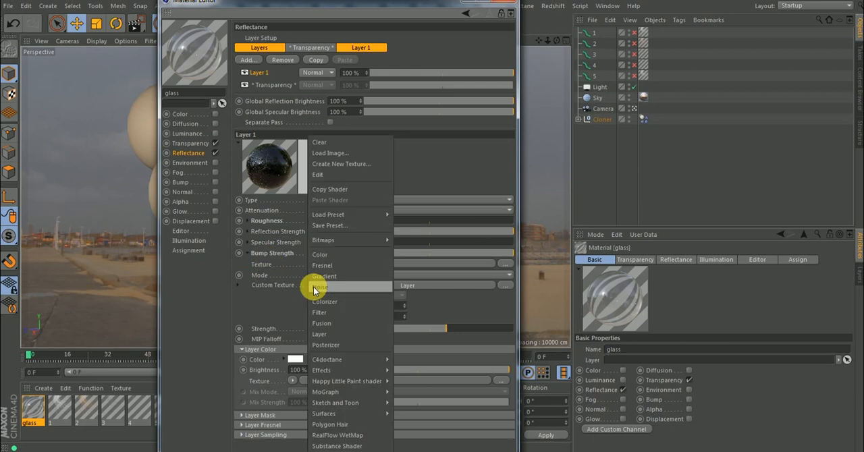
left_click(331, 192)
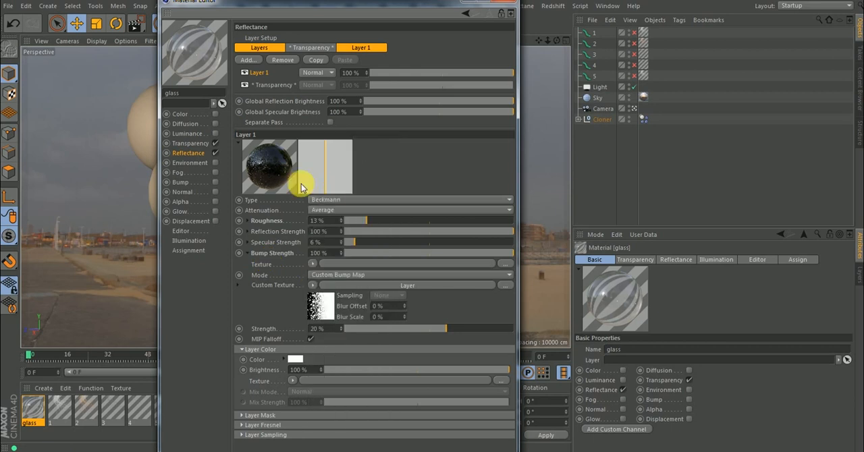
left_click(216, 183)
left_click(180, 183)
left_click(297, 85)
left_click(310, 138)
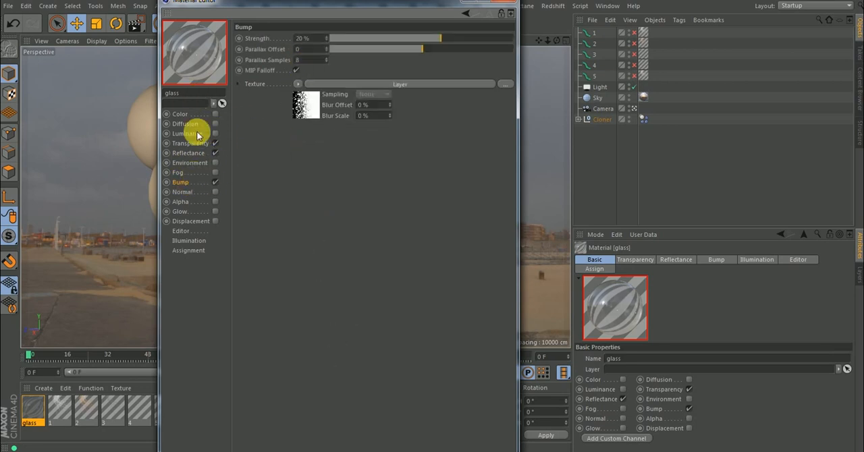
Clear the custom bump texture from the reflectance layer's Bump Strength and set its mode to Default.
left_click(185, 153)
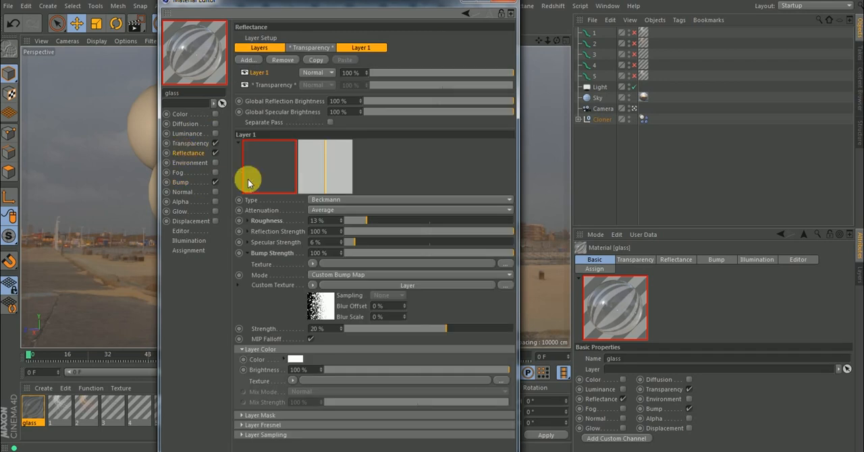
left_click(313, 290)
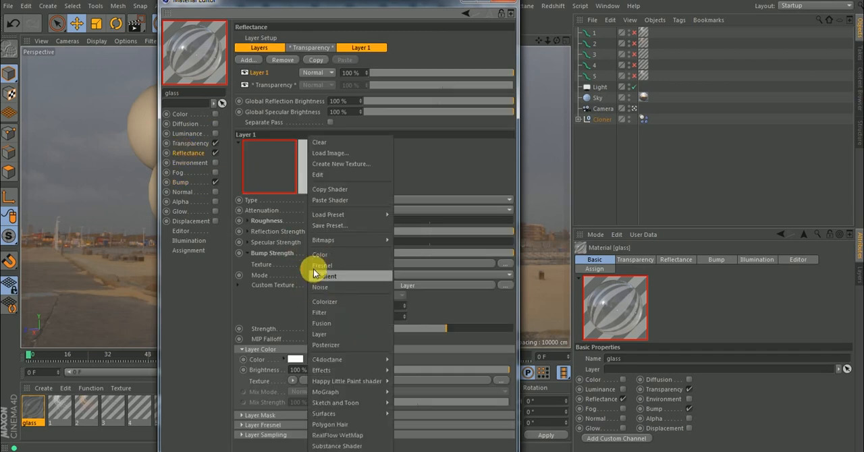
left_click(318, 140)
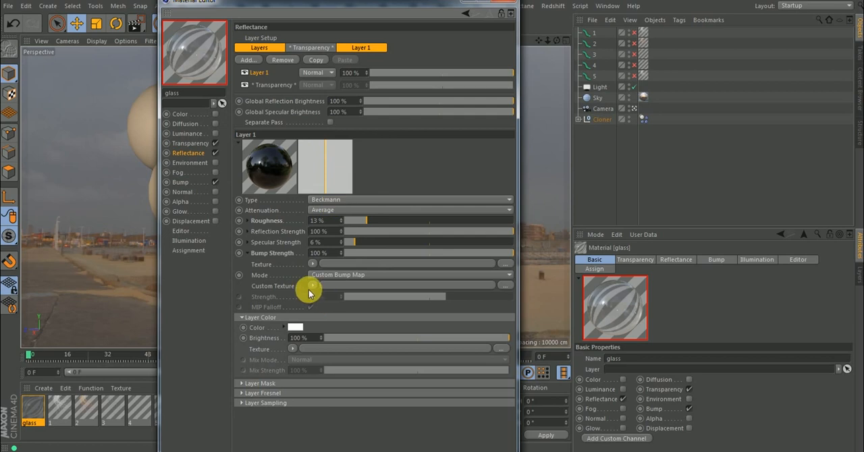
left_click(329, 276)
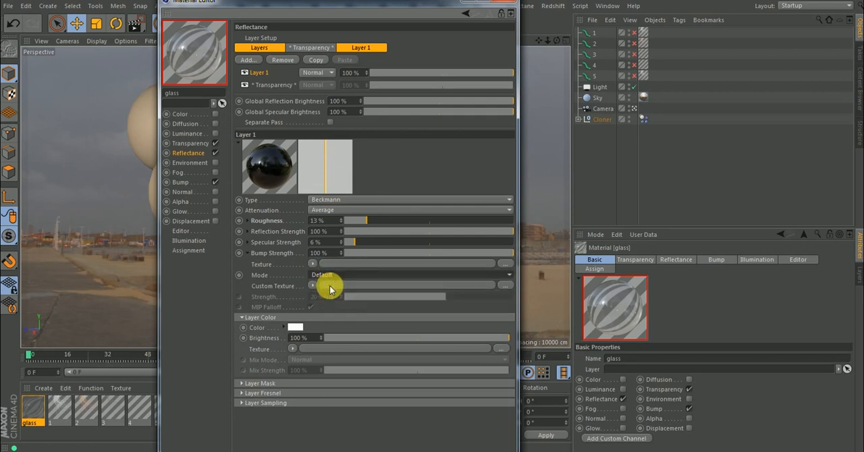
left_click(334, 272)
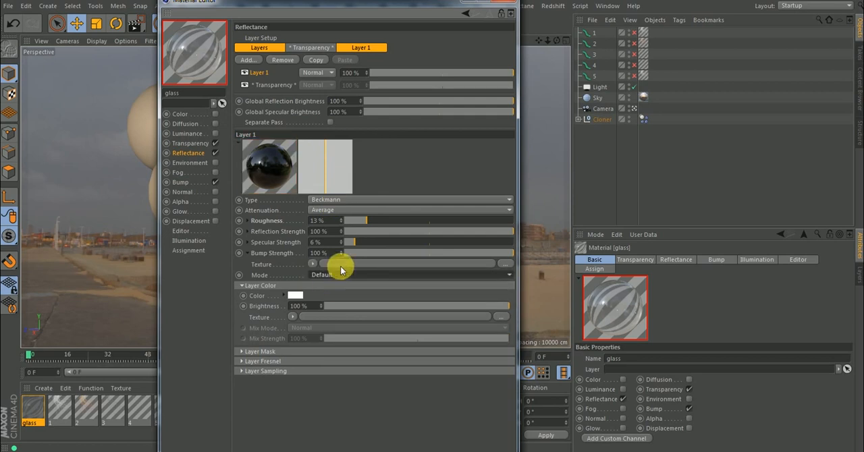
left_click(248, 254)
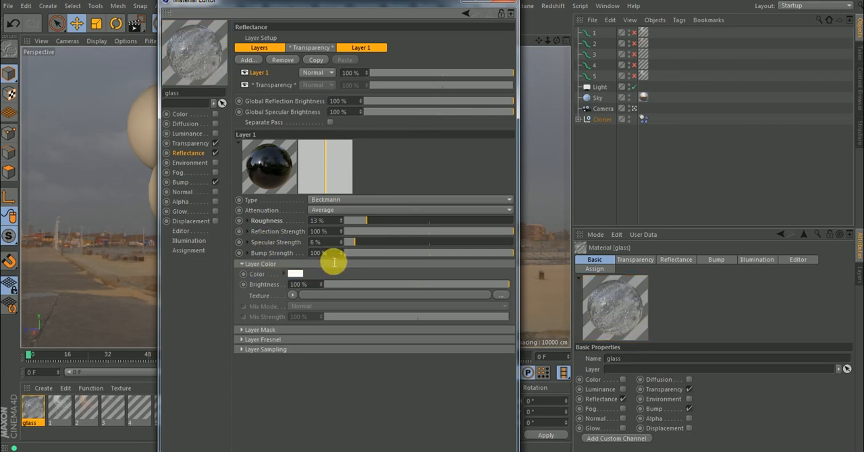
Set the Bump channel's strength to 5% and check the texture loaded in the reflectance layer's Roughness.
left_click(181, 183)
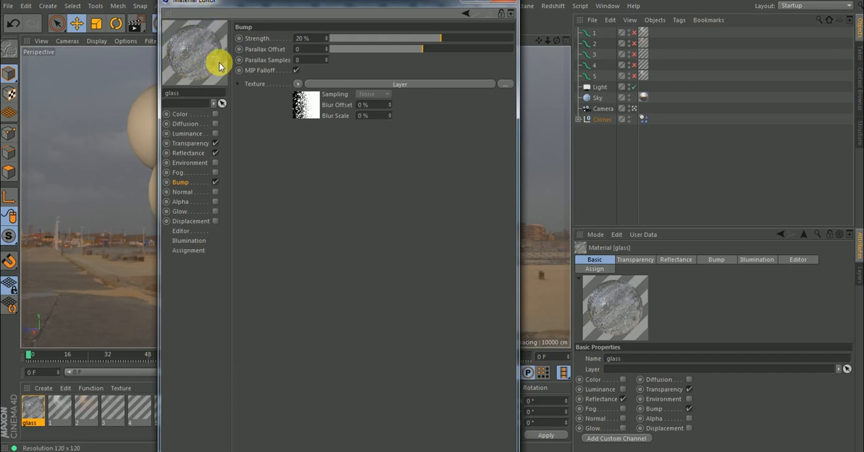
left_click(436, 38)
left_click_drag(436, 38, 429, 39)
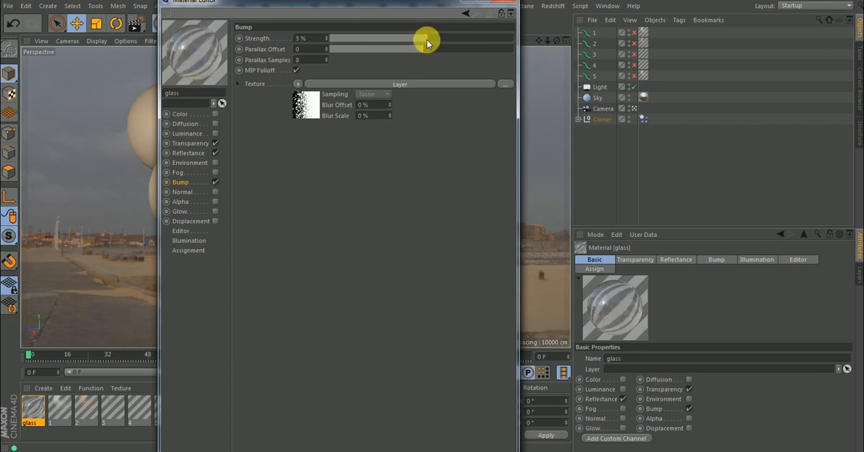
left_click(427, 40)
left_click(187, 155)
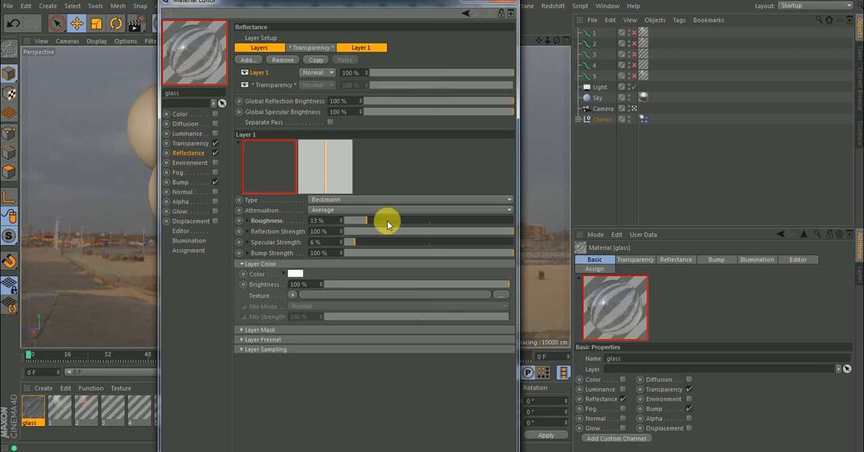
left_click(249, 220)
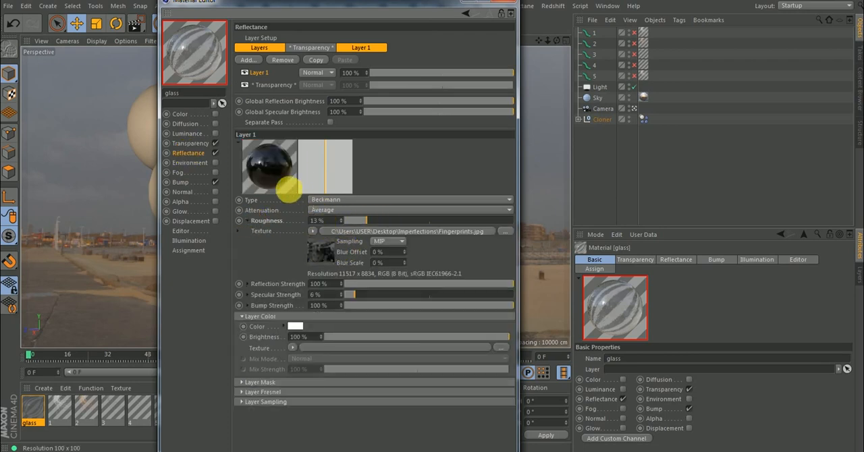
Close the material editor and render a viewport region around the uppermost glass sphere.
left_click(512, 2)
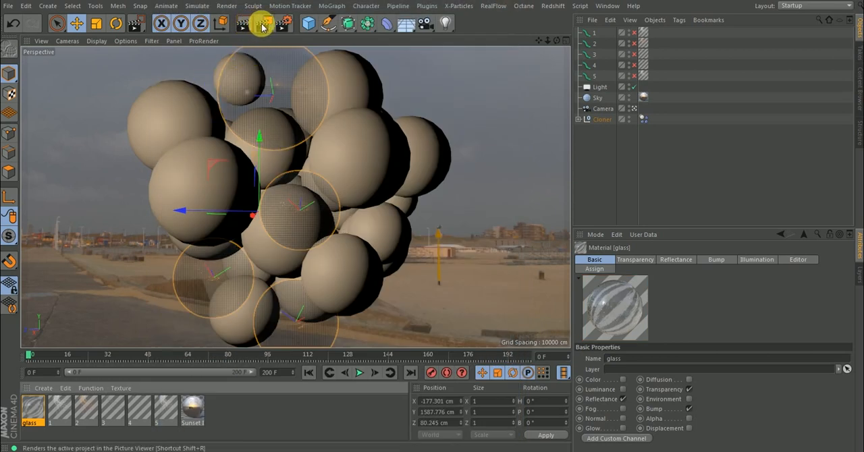
left_click_drag(263, 28, 294, 56)
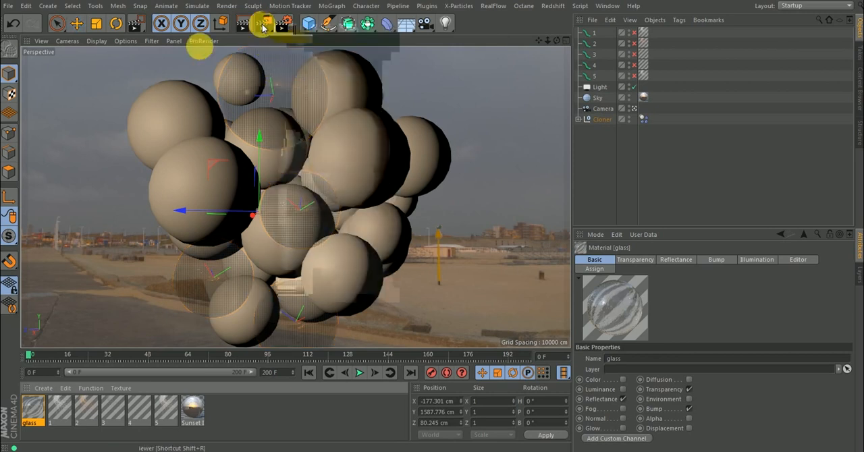
left_click_drag(213, 60, 319, 171)
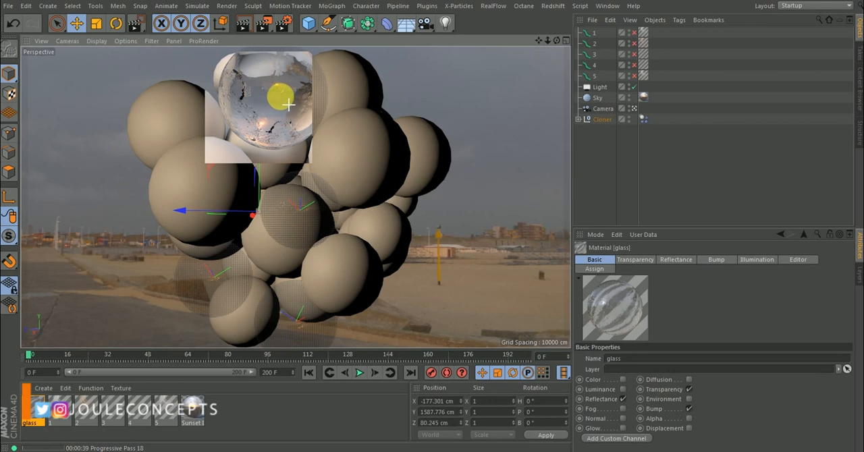
mouse_move(270, 84)
left_mouse_down()
mouse_move(272, 99)
mouse_move(291, 114)
mouse_move(282, 125)
mouse_move(272, 87)
mouse_move(284, 132)
mouse_move(272, 87)
mouse_move(276, 96)
left_mouse_up()
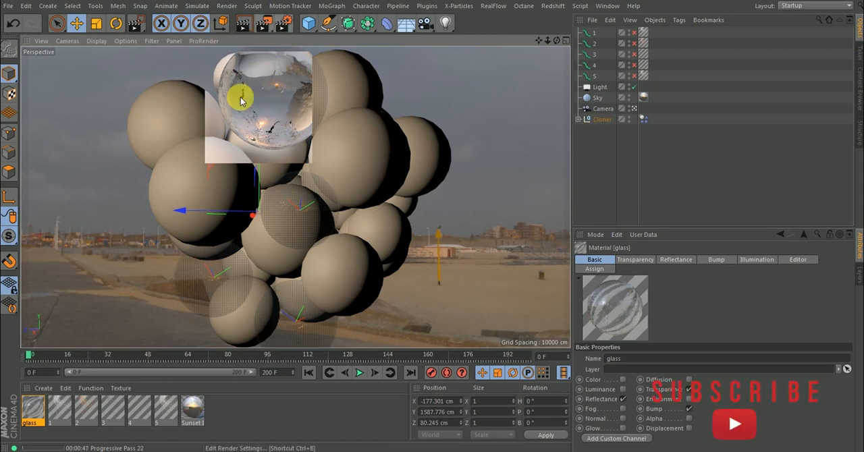
Reopen the glass material and set its Transparency blurriness to 8%.
double_click(33, 408)
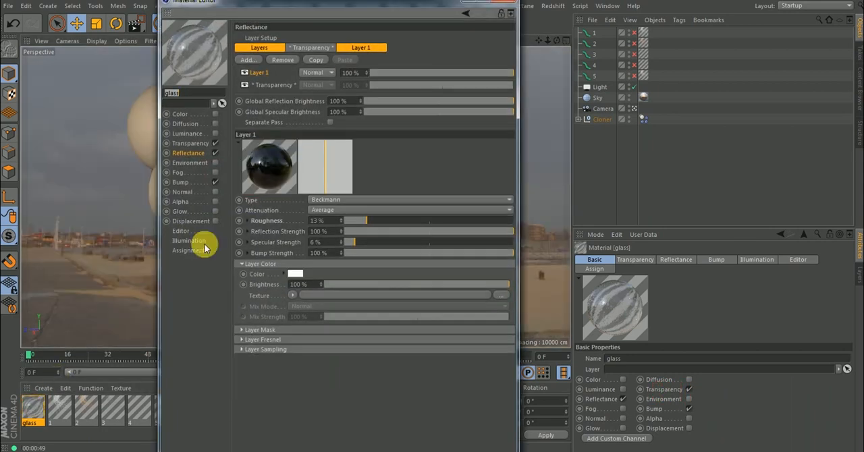
left_click(192, 143)
left_click(334, 237)
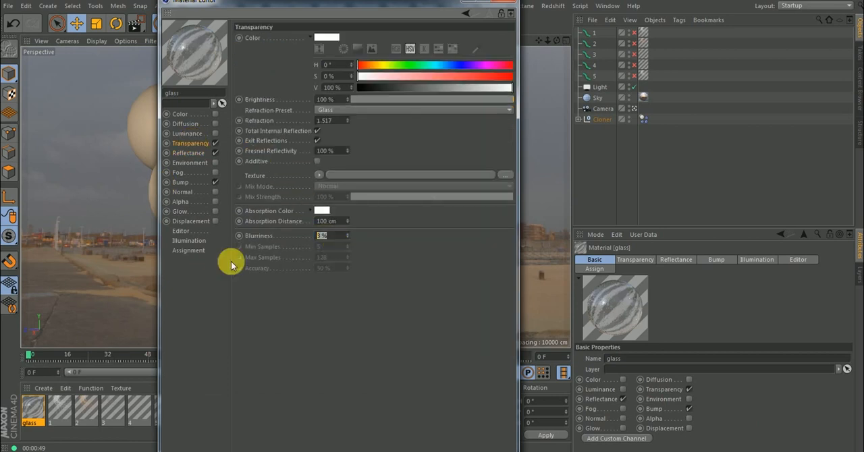
key("Return")
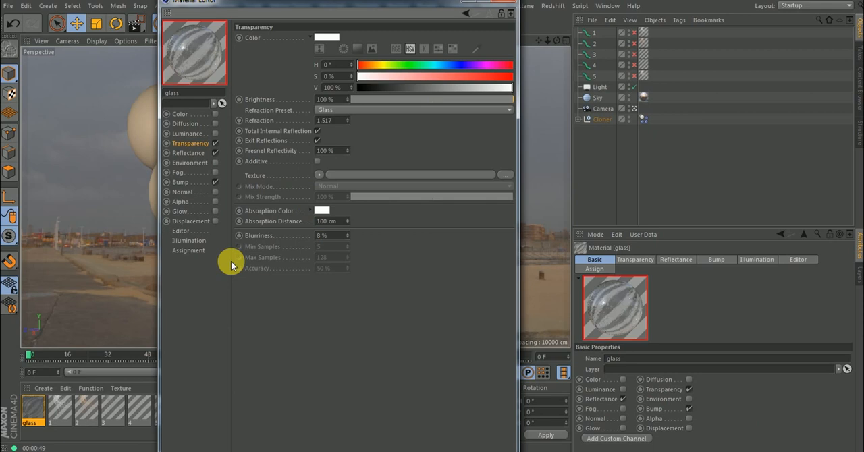
Raise the Roughness of the Beckmann reflectance layer to 42%.
left_click(183, 182)
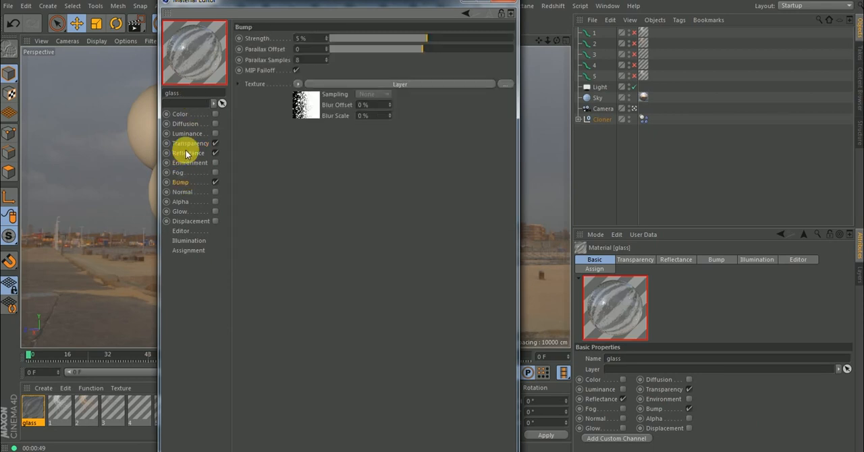
left_click(183, 154)
left_click_drag(382, 221, 410, 219)
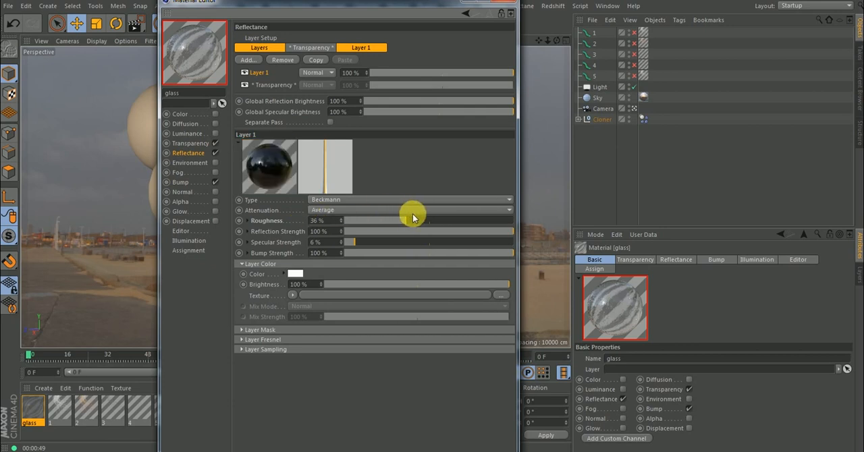
left_click_drag(411, 222, 415, 222)
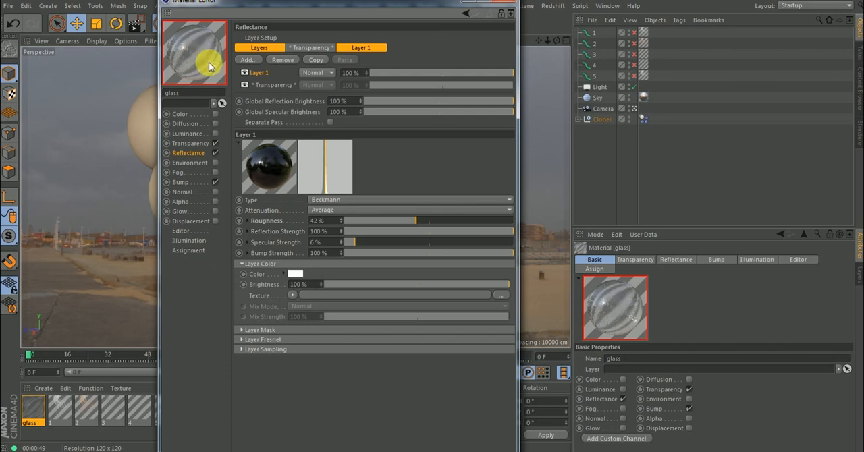
Close the material editor and render a region covering most of the uppermost glass sphere and part of the neighbouring opaque sphere.
left_click(505, 1)
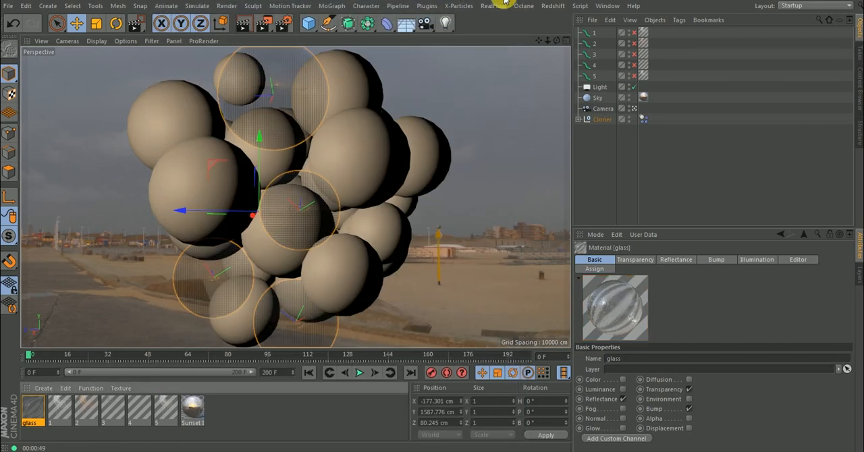
left_click(262, 25)
left_click(310, 39)
left_click_drag(297, 150, 177, 34)
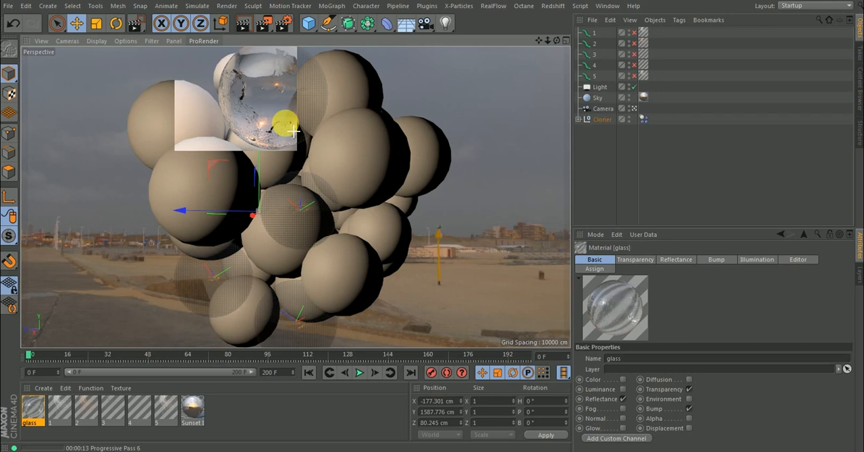
Reopen the glass material and set its Transparency blurriness to 15%.
left_click(35, 411)
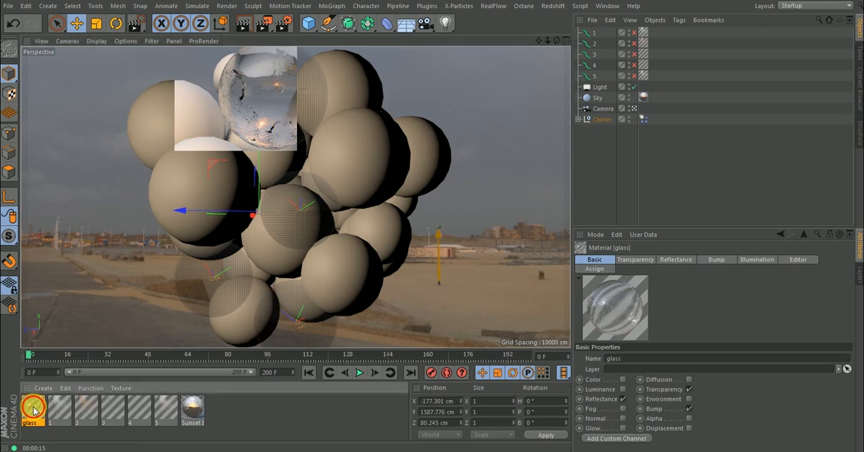
double_click(34, 411)
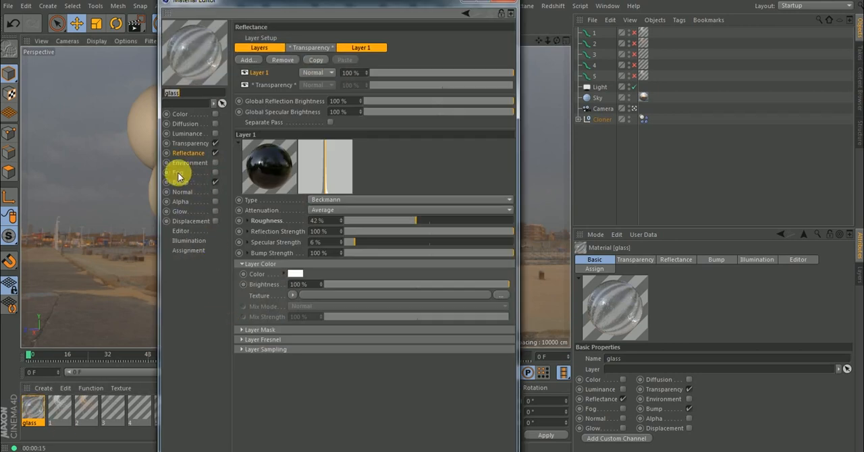
left_click(191, 143)
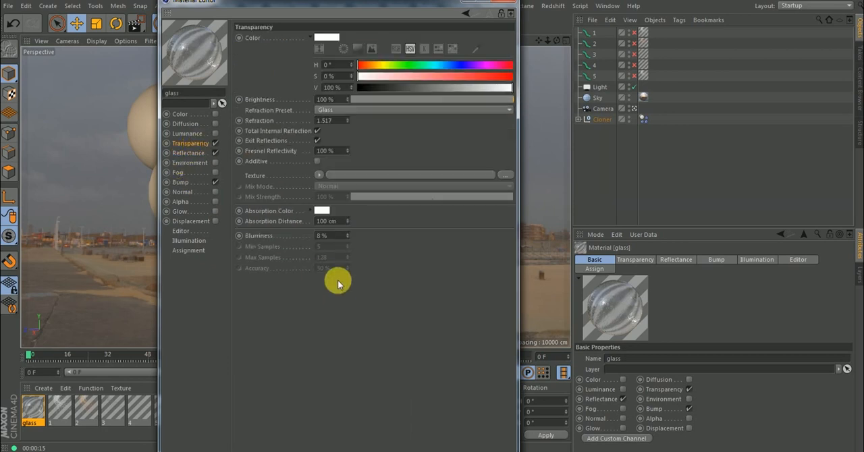
double_click(328, 235)
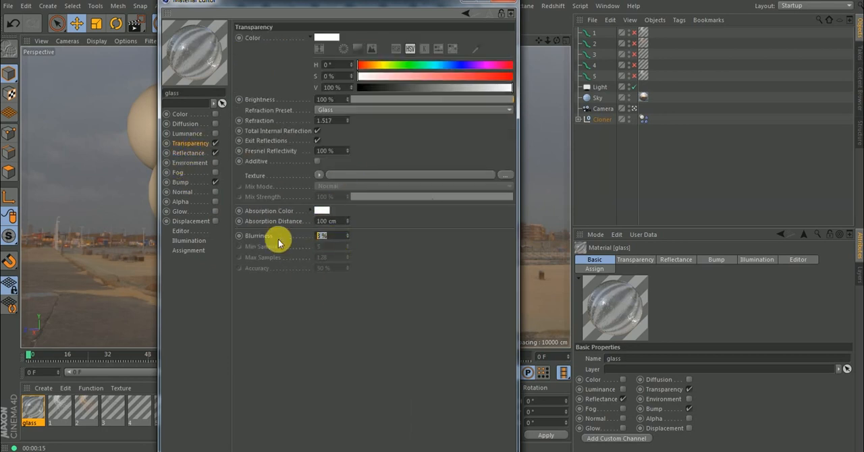
type("15")
key("Return")
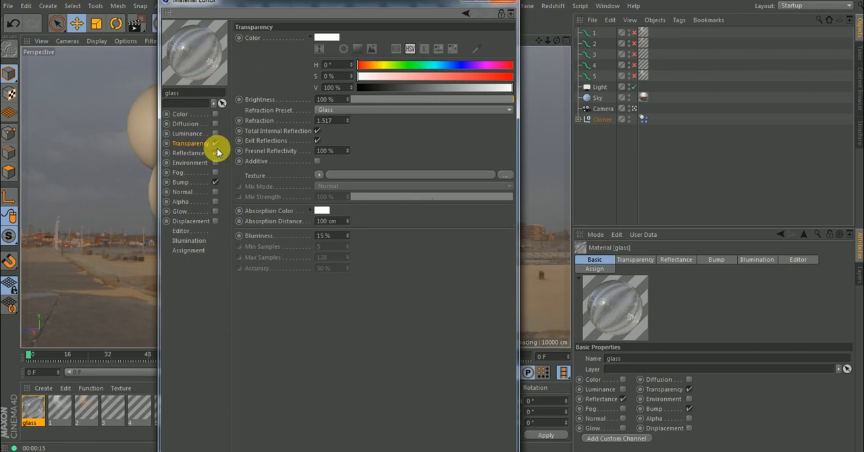
Raise the glass material's Bump strength to 7% and set the scale of the bump layer's gradient to 350%.
left_click(179, 183)
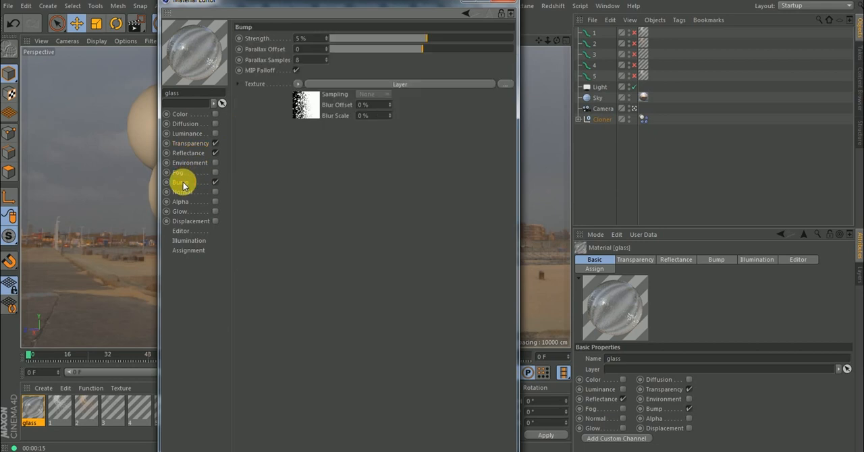
left_click(428, 39)
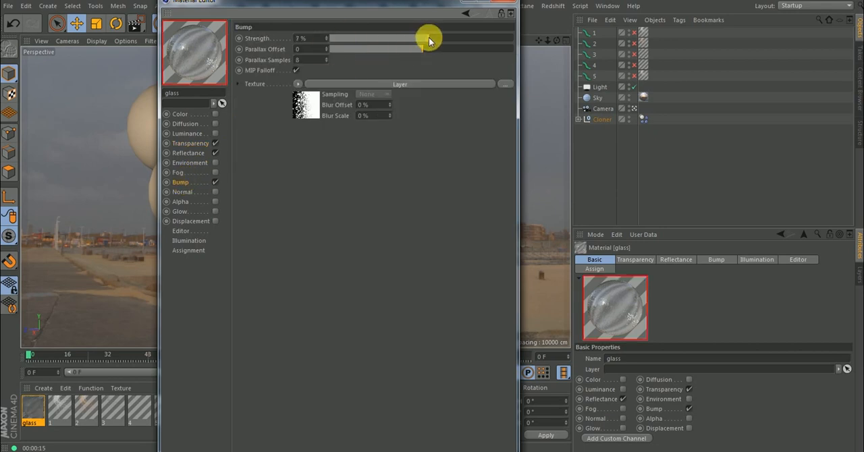
left_click(304, 110)
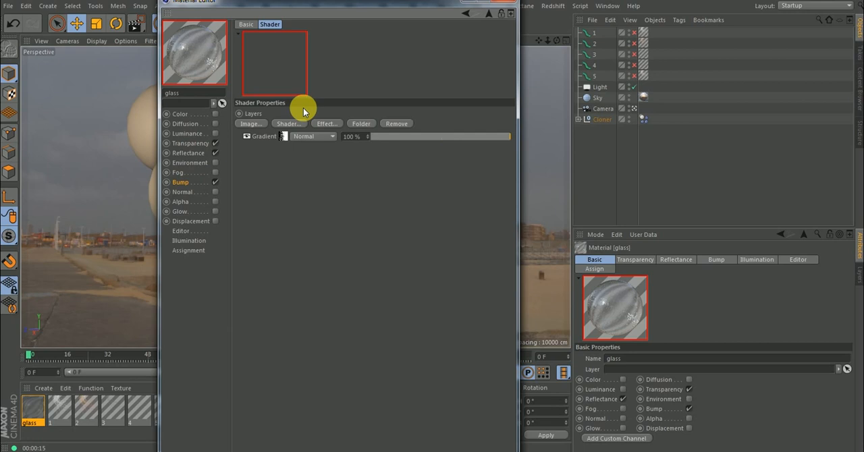
left_click(283, 138)
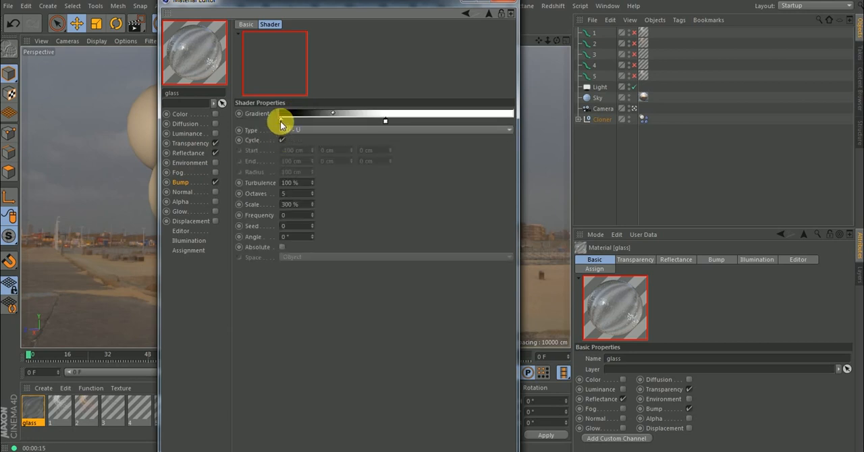
left_click(302, 205)
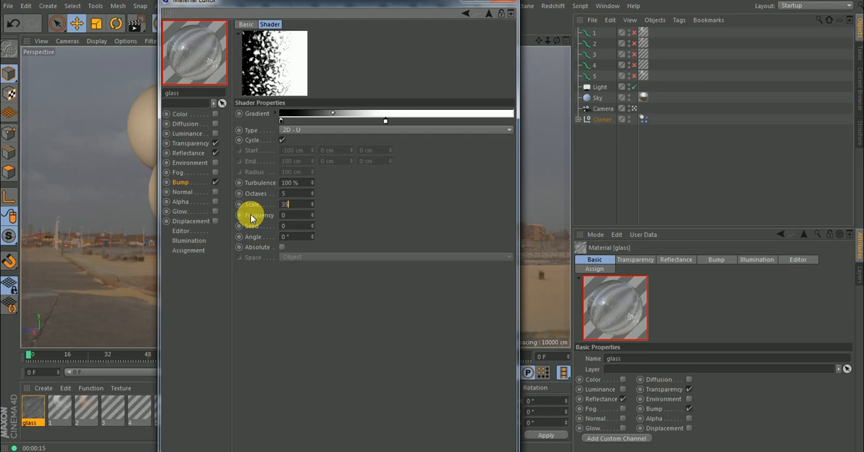
Add a dark knot at the far end of the bump gradient and set its colour brightness to 26%.
double_click(281, 123)
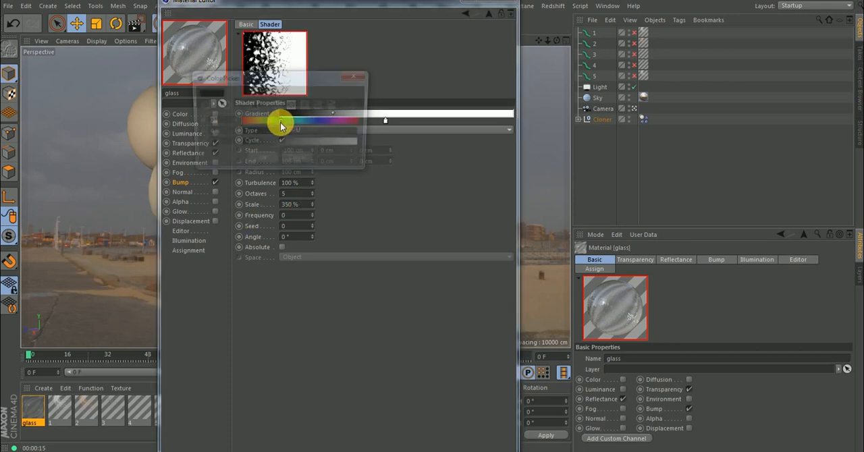
left_click(357, 75)
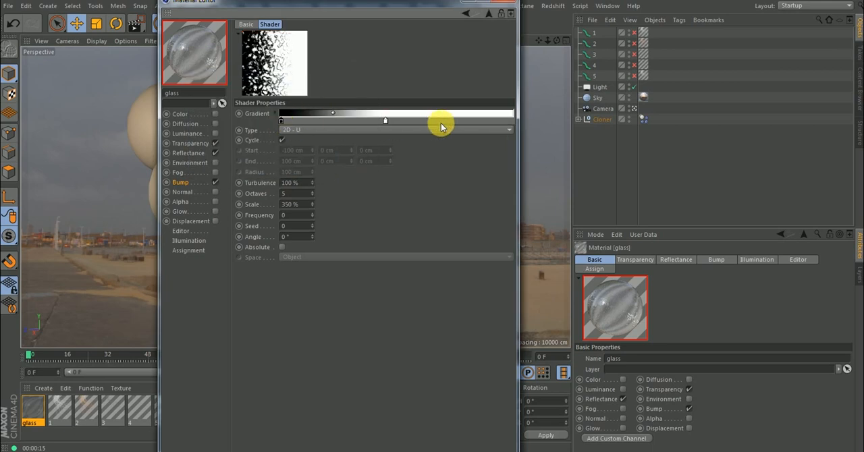
left_click_drag(281, 122, 264, 127)
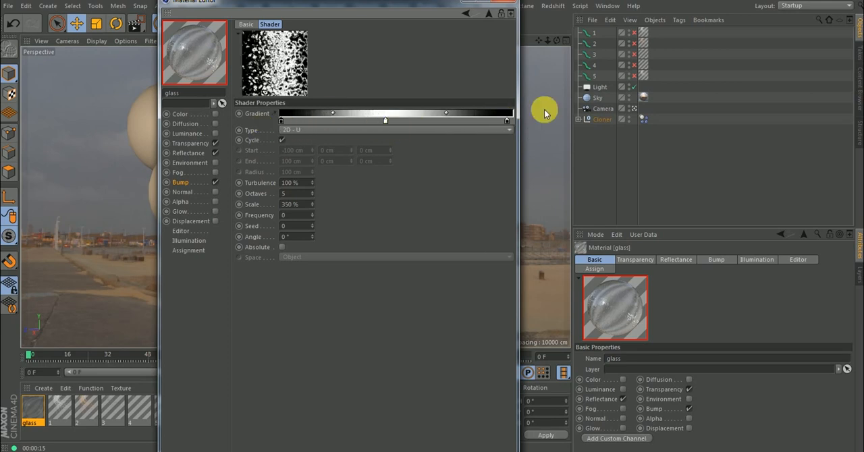
double_click(512, 121)
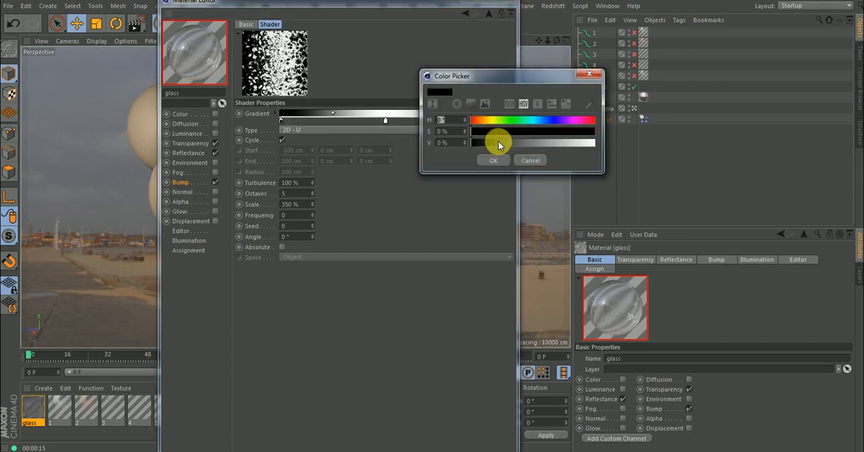
left_click_drag(501, 146, 503, 147)
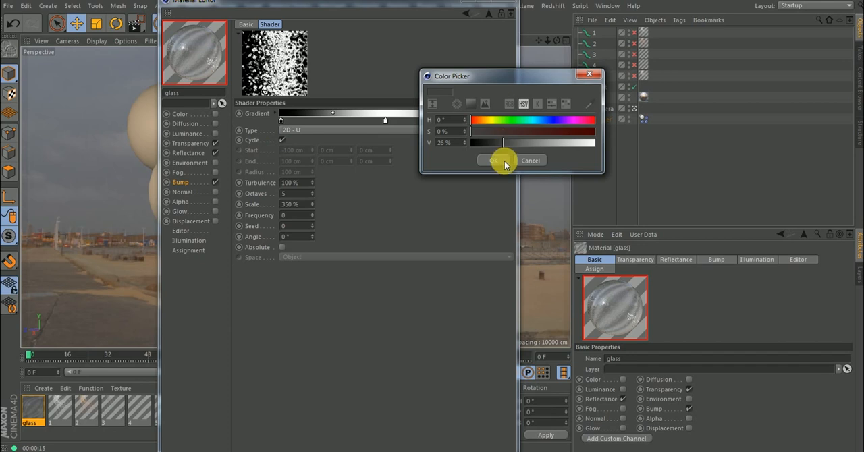
left_click(500, 162)
Spread the white part of the bump gradient with a second white knot past the middle and adjust the grey of the end knot.
left_click_drag(387, 122, 450, 126)
double_click(514, 124)
left_click(521, 144)
left_click(494, 161)
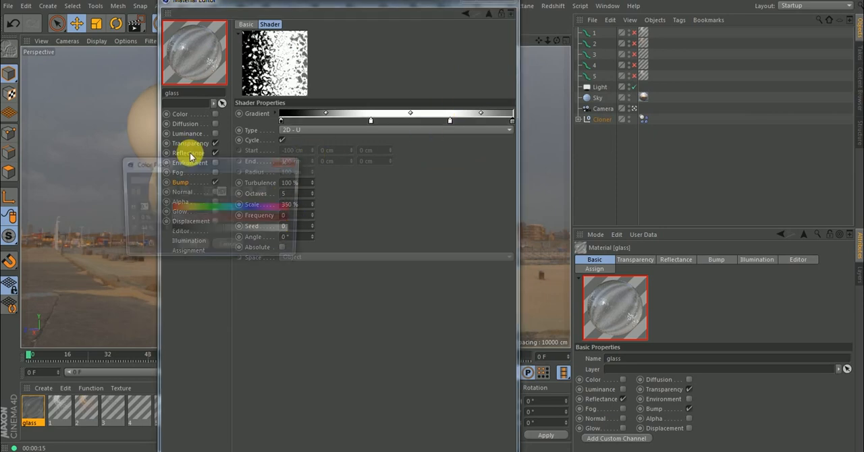
left_click(287, 162)
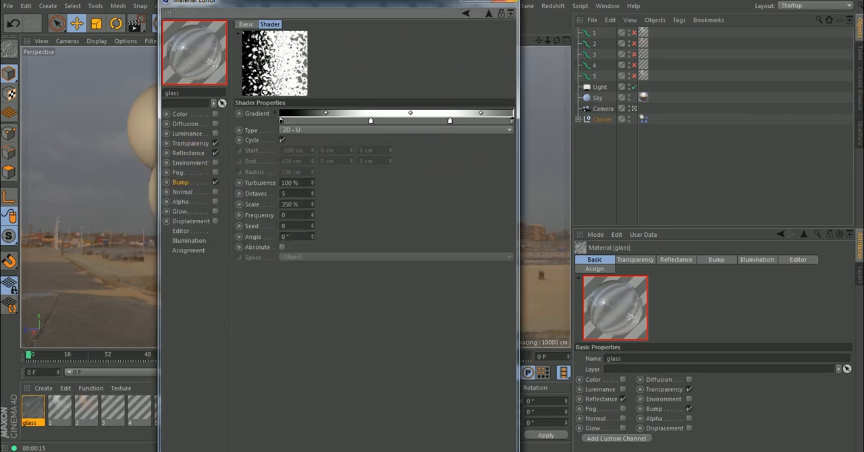
Close the material editor and render a viewport region around the uppermost glass sphere.
left_click(511, 2)
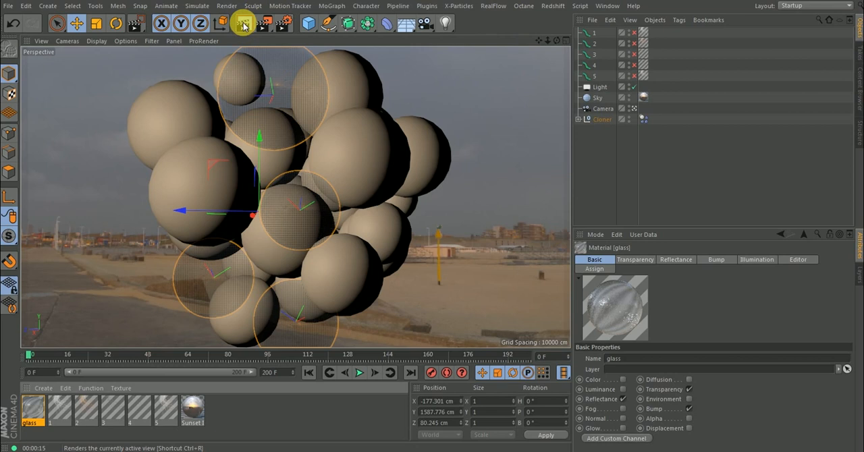
left_click(269, 25)
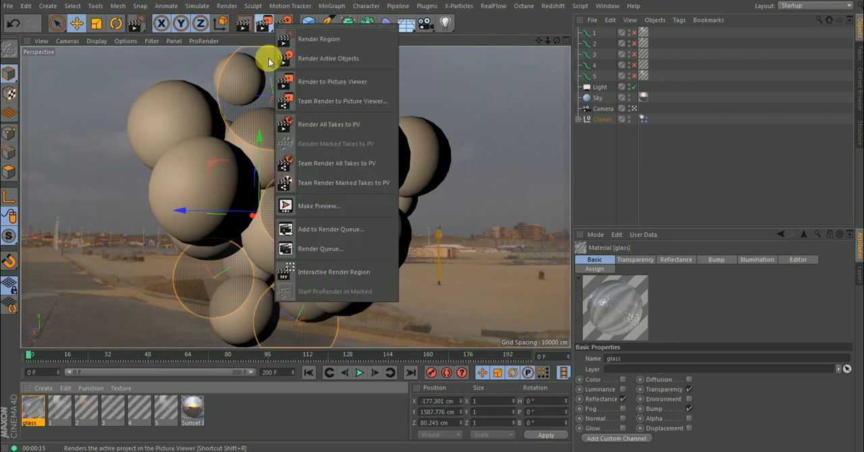
left_click(325, 41)
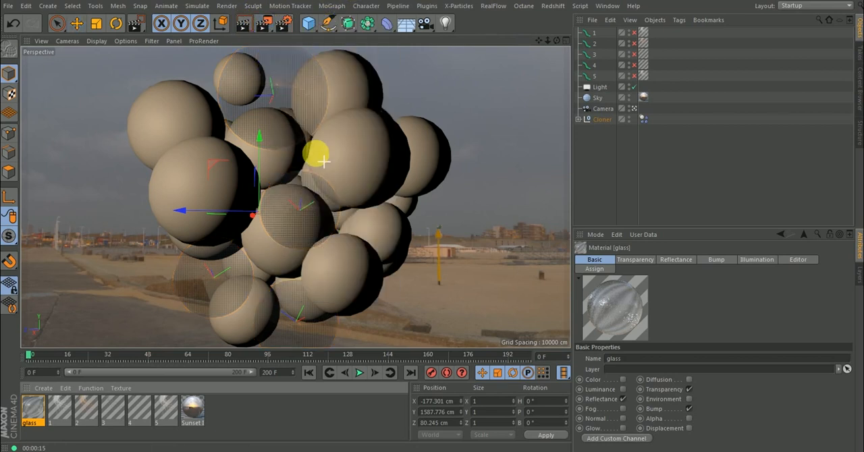
left_click_drag(320, 160, 200, 41)
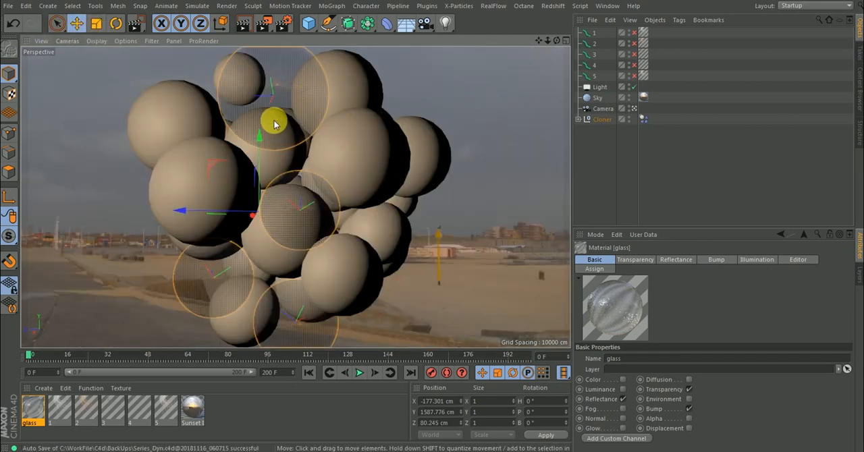
Disable the Transparency channel of the glass material and close the material editor.
double_click(34, 410)
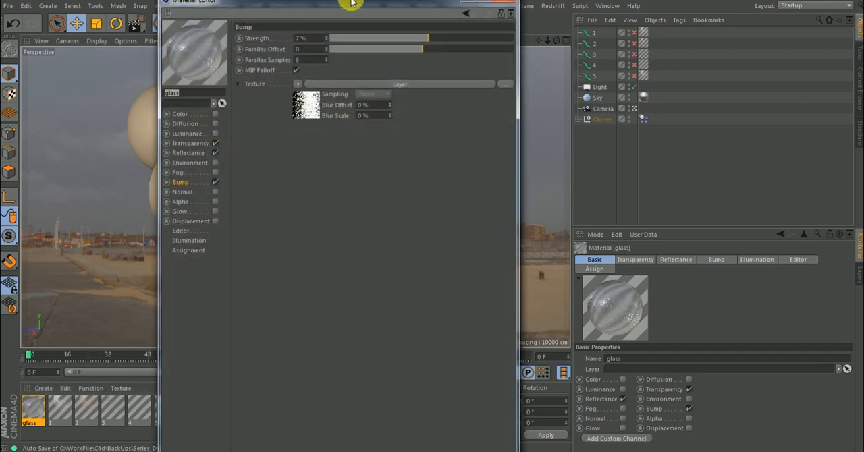
left_click(214, 152)
left_click(216, 144)
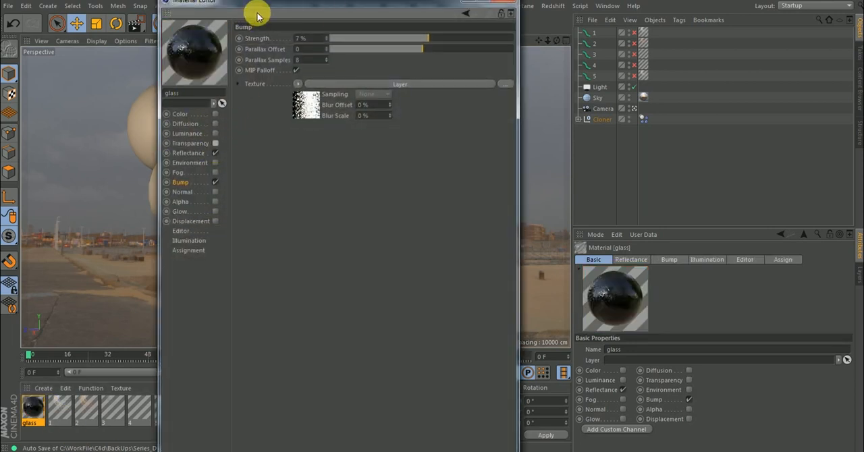
left_click_drag(278, 11, 550, 61)
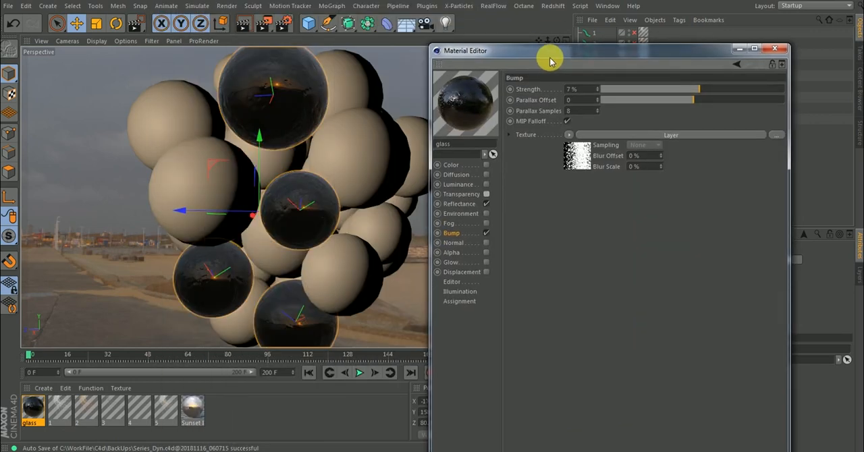
left_click(774, 49)
Clear the object selection and re-enable fur objects 1 to 5.
left_click(702, 147)
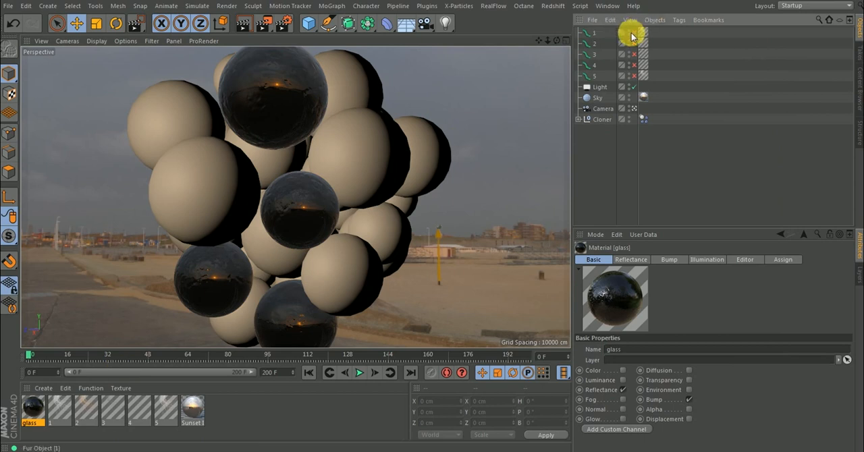
left_click_drag(635, 38, 637, 68)
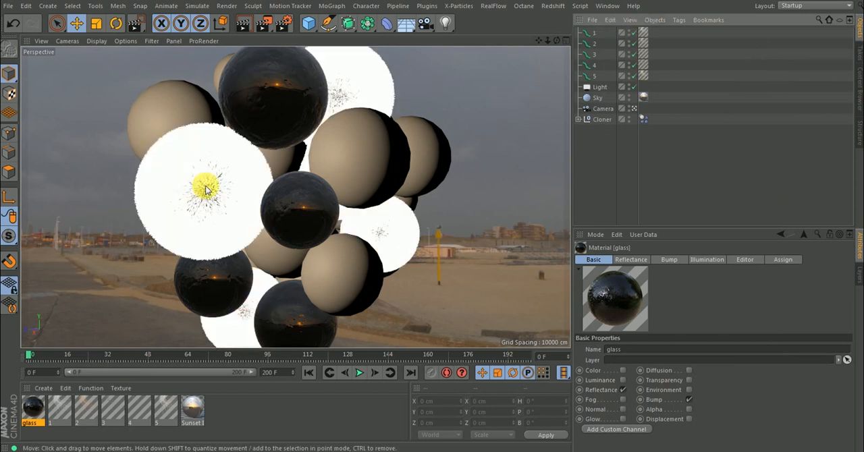
Select the four uncovered plain spheres Sphere Dyn 2, 12, 21 and 22 in the viewport.
left_click(347, 174)
left_click(283, 247)
left_click(346, 105)
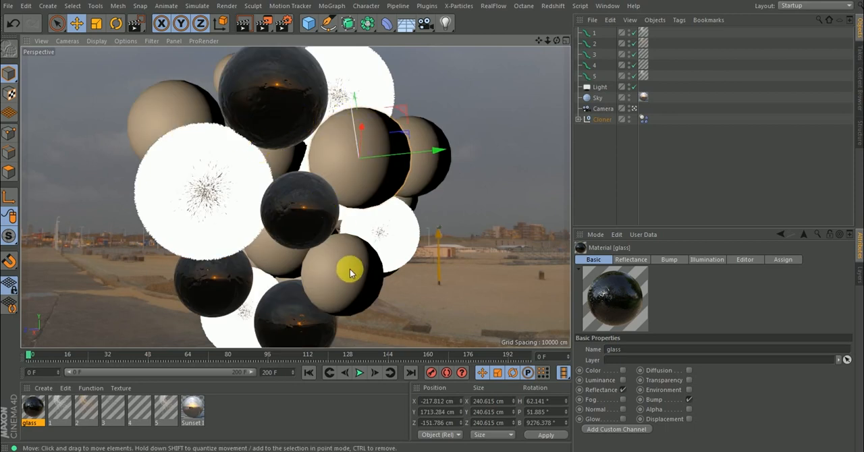
left_click(164, 116, "shift")
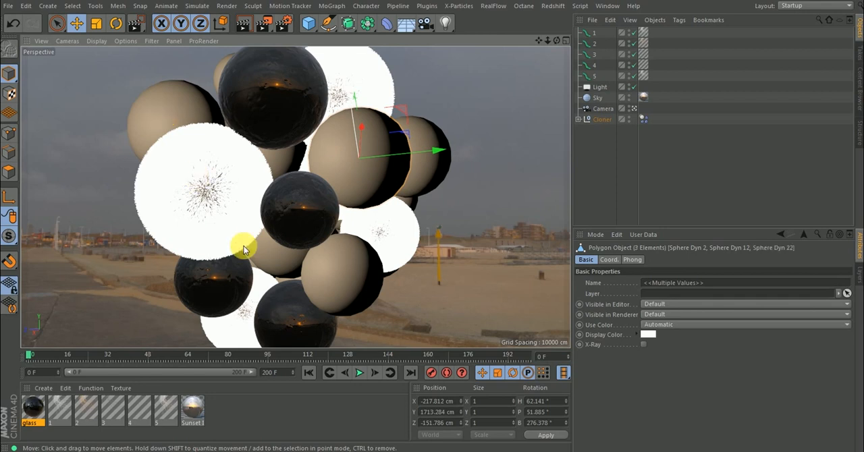
left_click(431, 186, "shift")
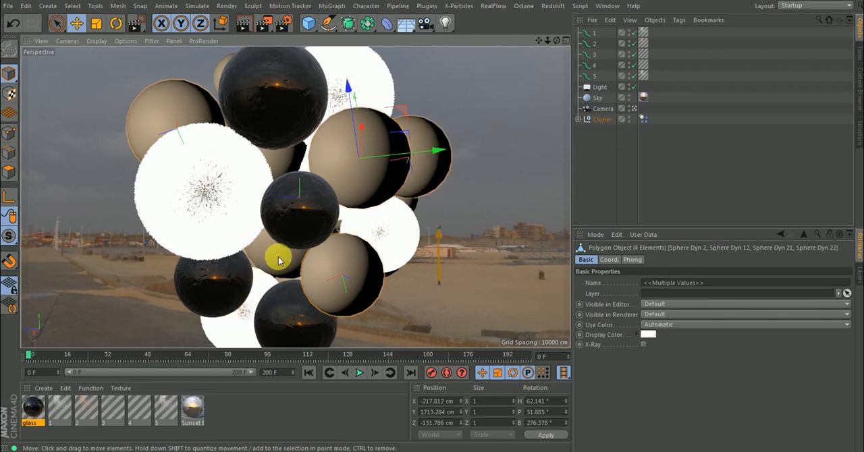
left_click(282, 172, "shift")
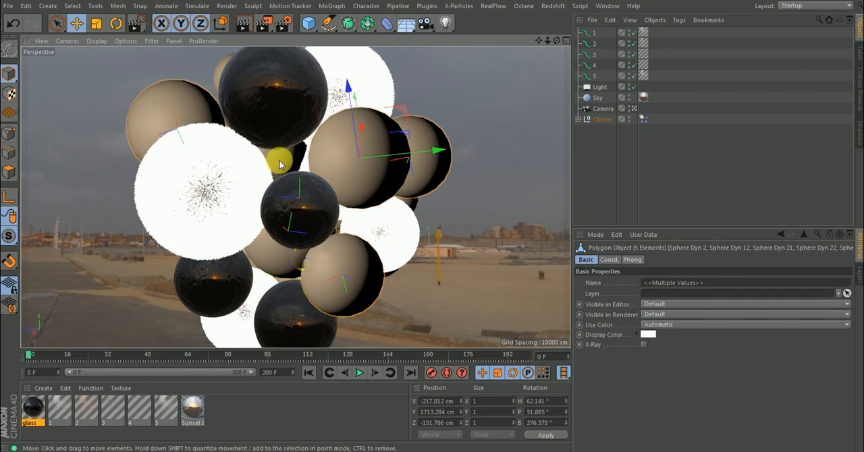
left_click(275, 262, "ctrl")
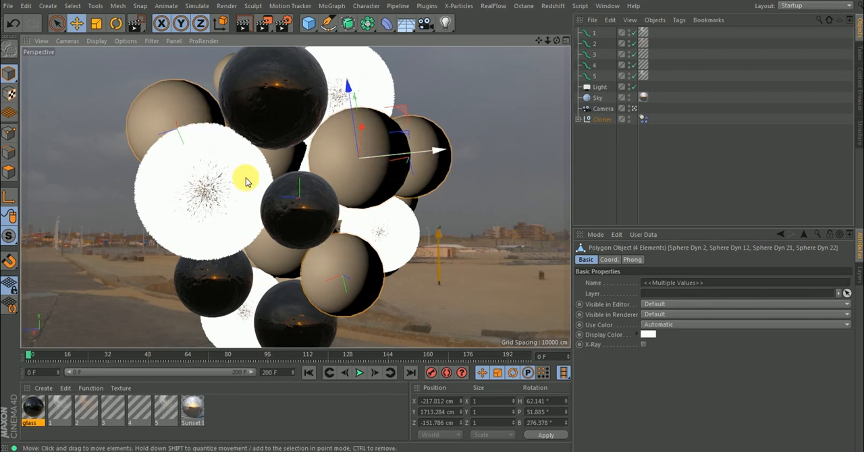
Create a new standard material and apply it to the four selected spheres.
left_click(44, 388)
left_click(47, 389)
left_click(47, 388)
left_click(65, 286)
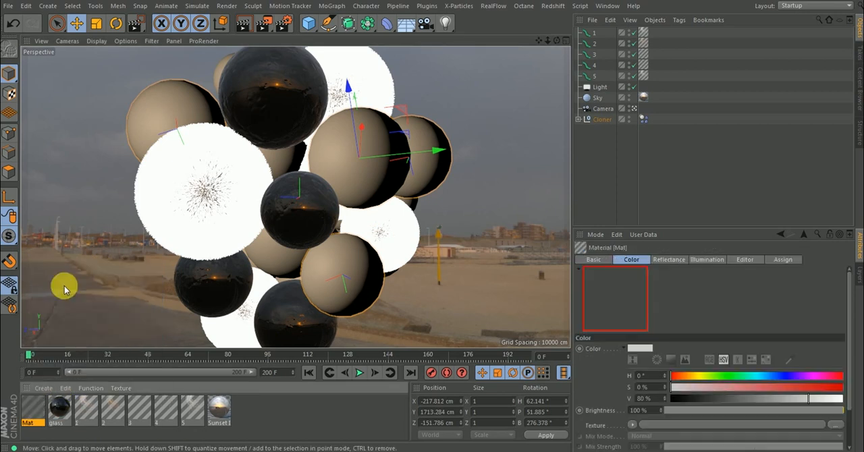
right_click(33, 405)
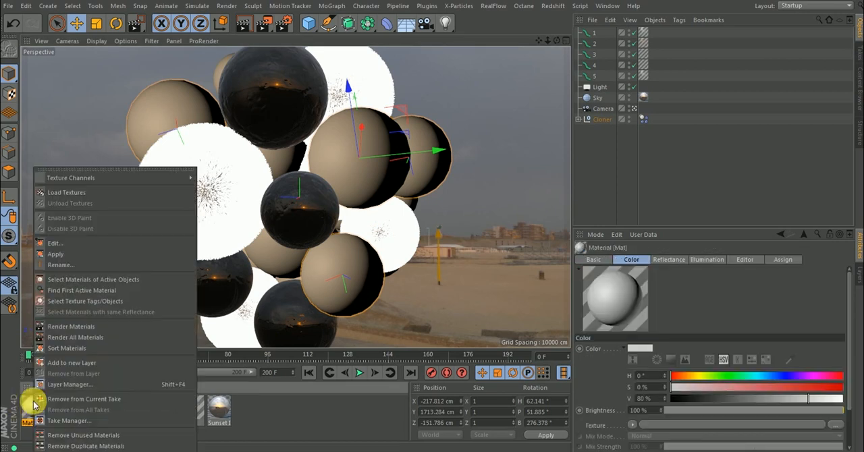
left_click(66, 254)
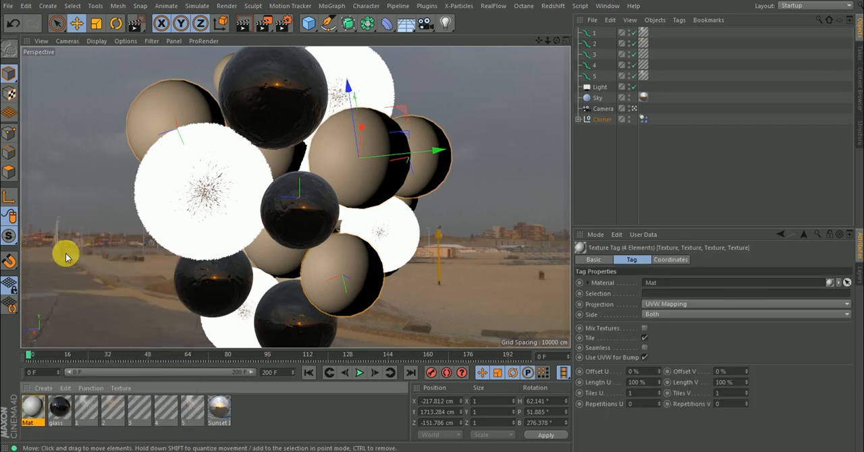
Rename the new material as old metal.
left_click(34, 406)
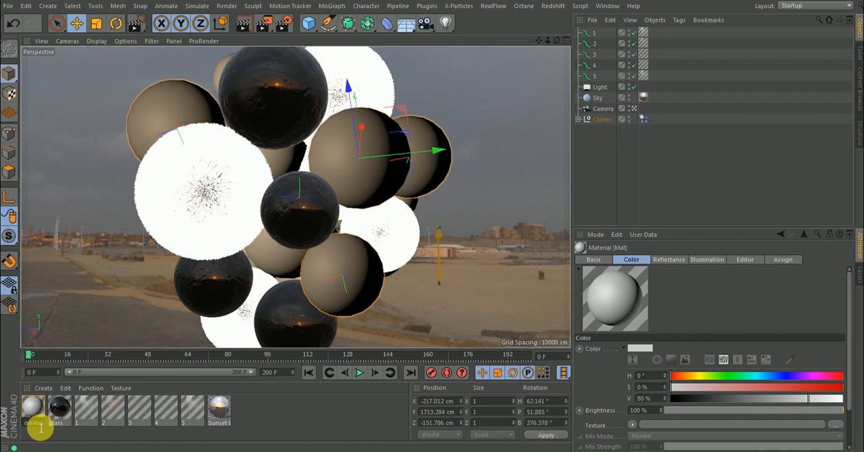
type("tal")
key("Return")
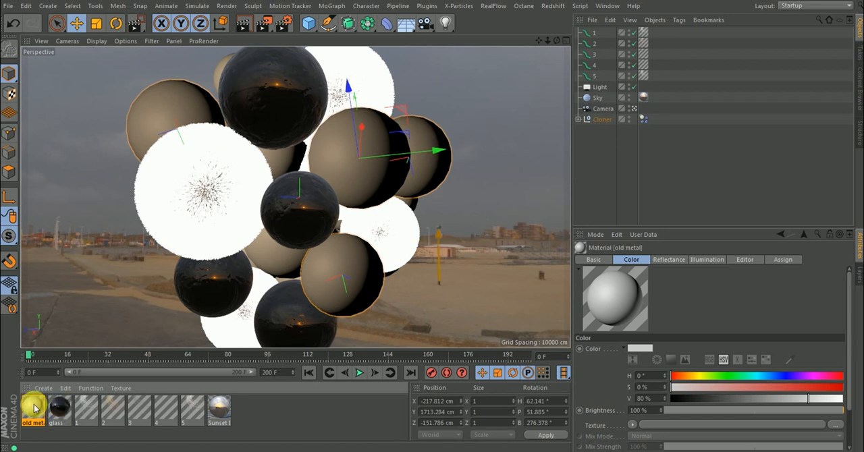
Open the old metal material for editing beside the spheres and disable its Color channel.
double_click(34, 408)
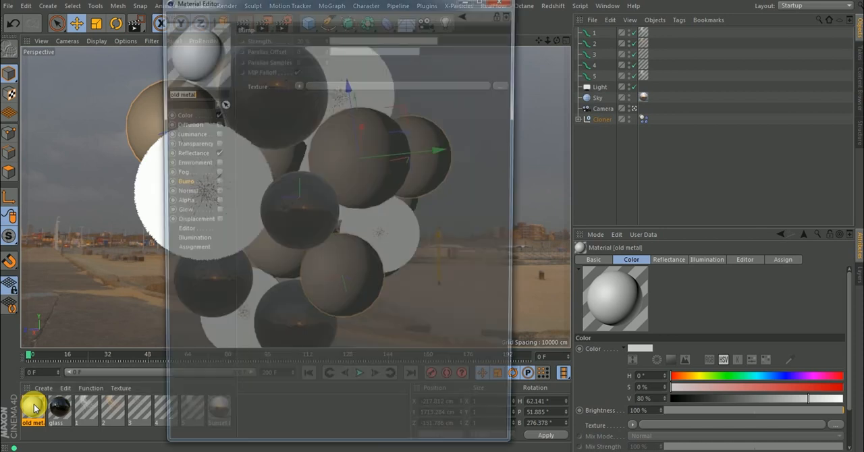
left_click_drag(339, 8, 535, 27)
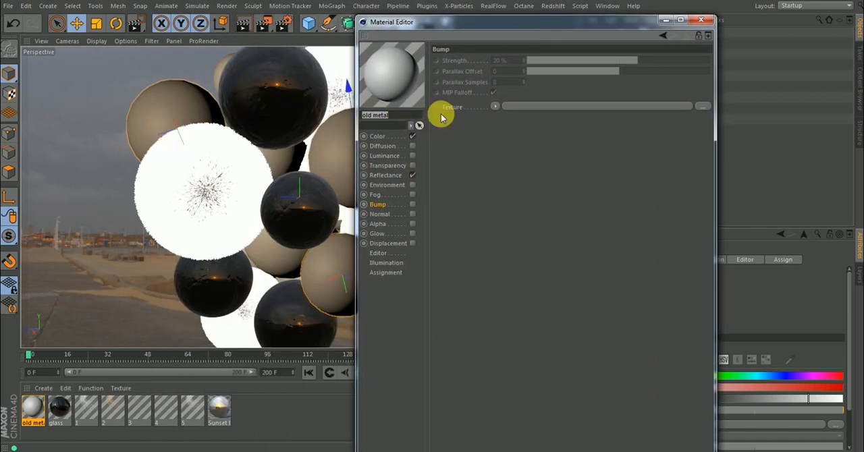
left_click_drag(457, 22, 543, 23)
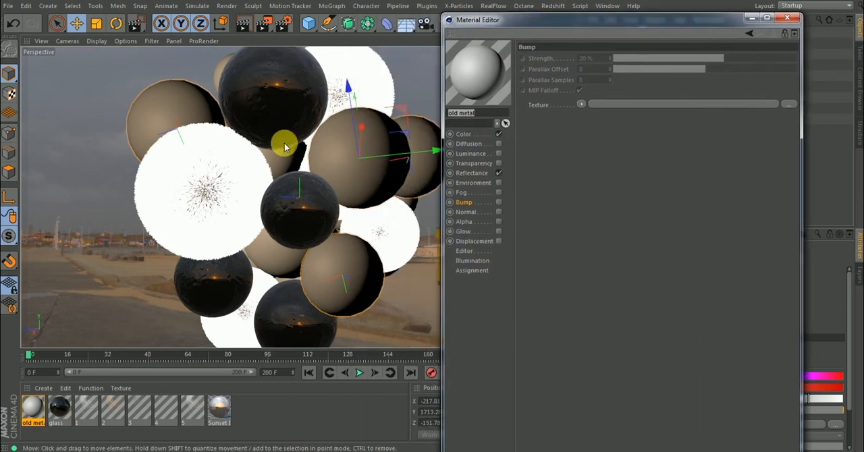
left_click(499, 134)
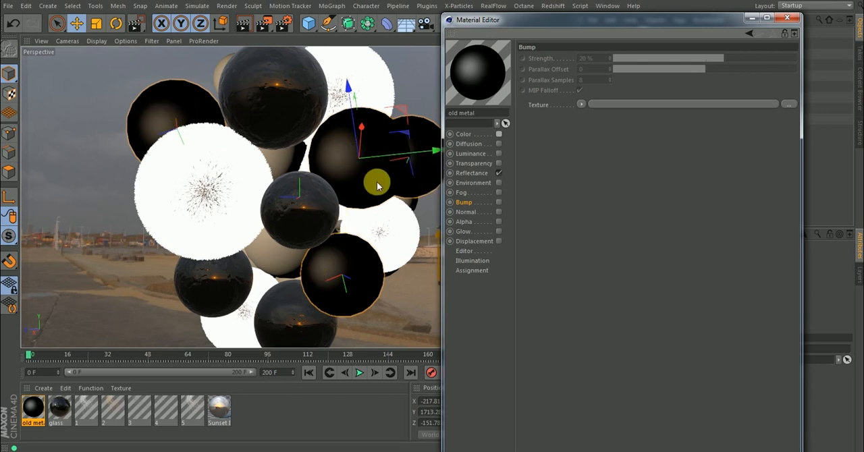
Replace the default specular layer in the old metal material's reflectance with a Lambertian (Diffuse) layer.
left_click(472, 173)
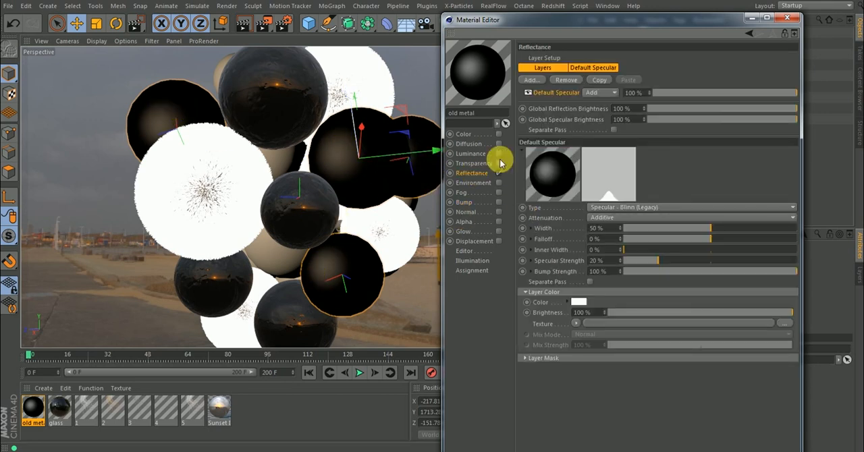
left_click(566, 80)
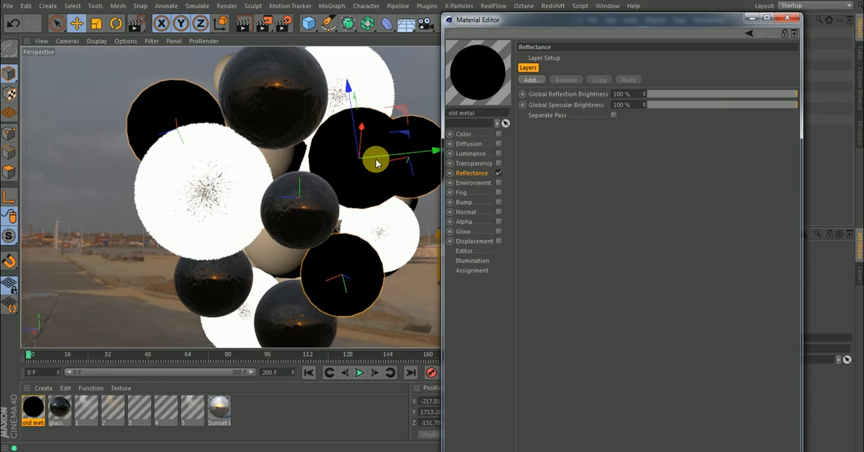
left_click(531, 79)
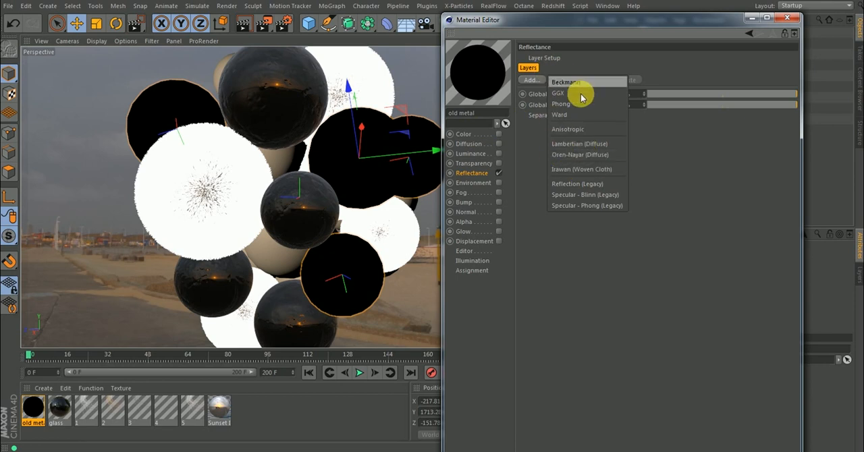
left_click(580, 144)
left_click(466, 137)
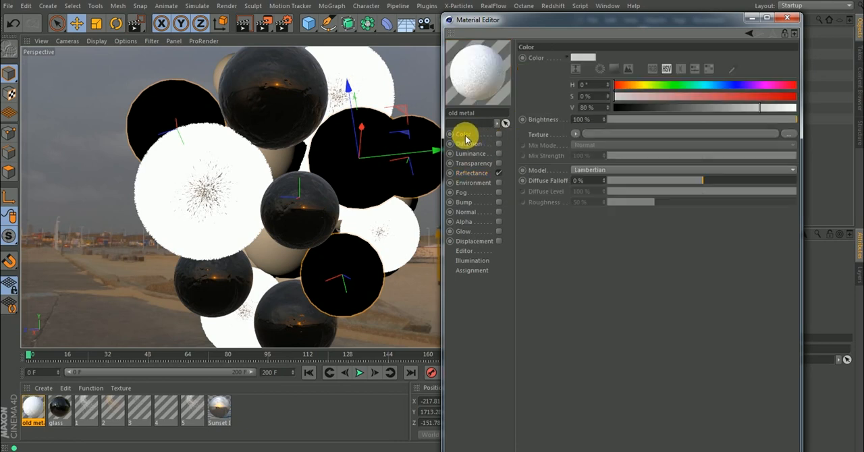
left_click(498, 135)
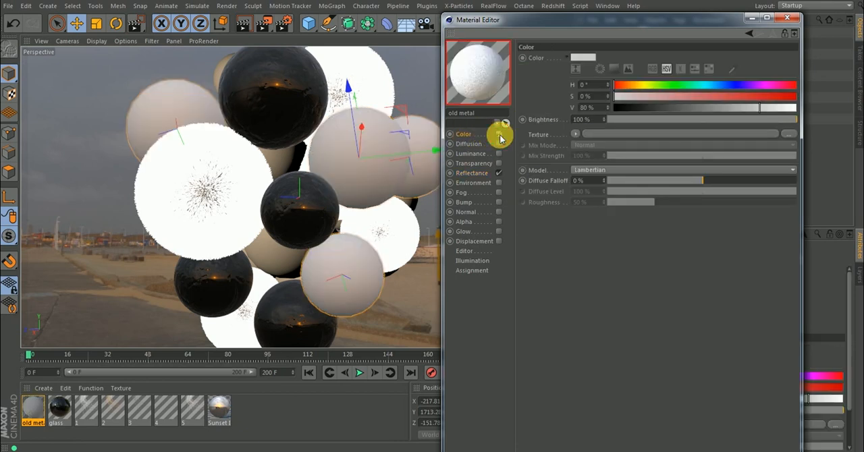
left_click(592, 172)
left_click(592, 177)
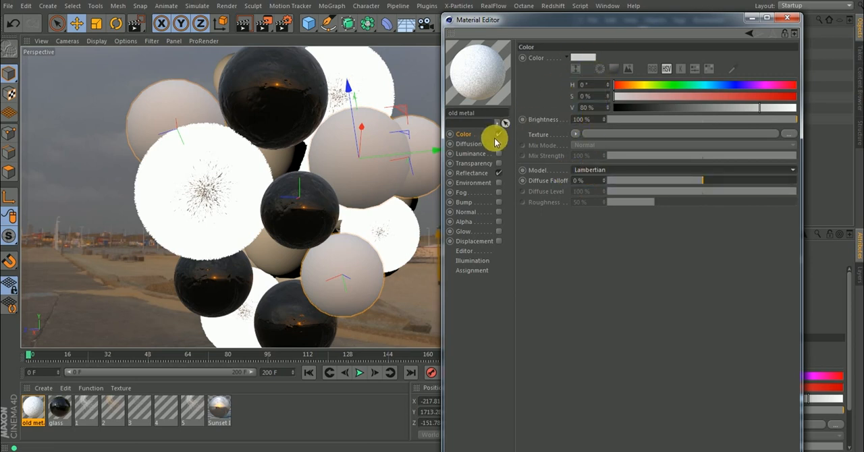
Set the Lambertian reflectance layer's color to dark red with hue 0°, saturation 95% and value 35%.
left_click(477, 174)
left_click(542, 95)
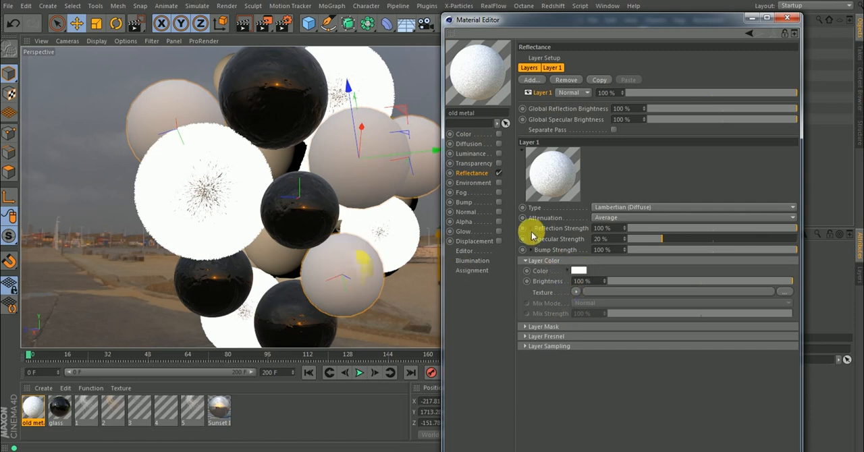
left_click(579, 271)
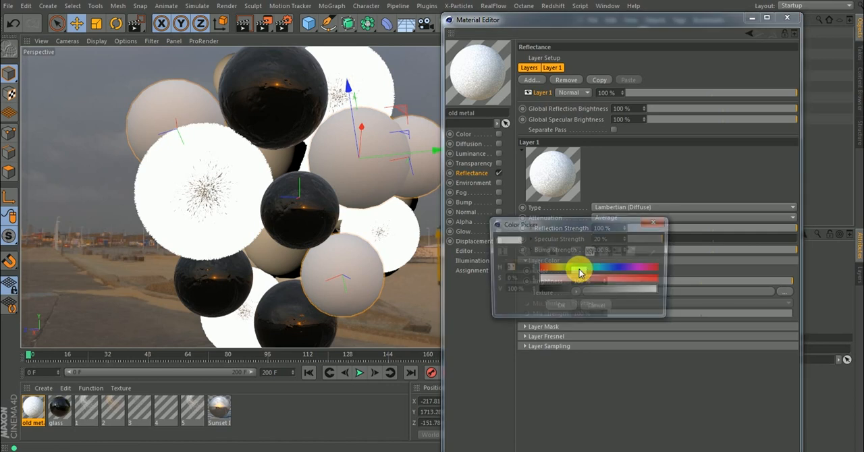
left_click_drag(622, 271, 536, 269)
left_click(613, 283)
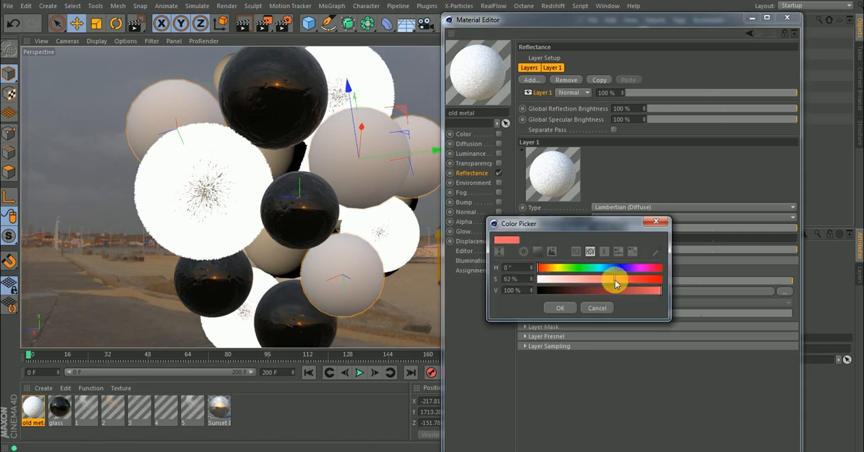
left_click(614, 290)
left_click_drag(615, 280, 661, 284)
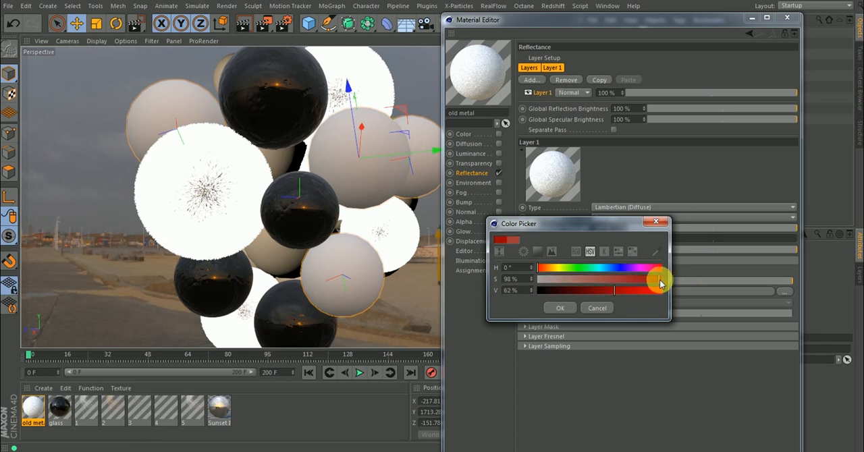
left_click_drag(610, 292, 588, 294)
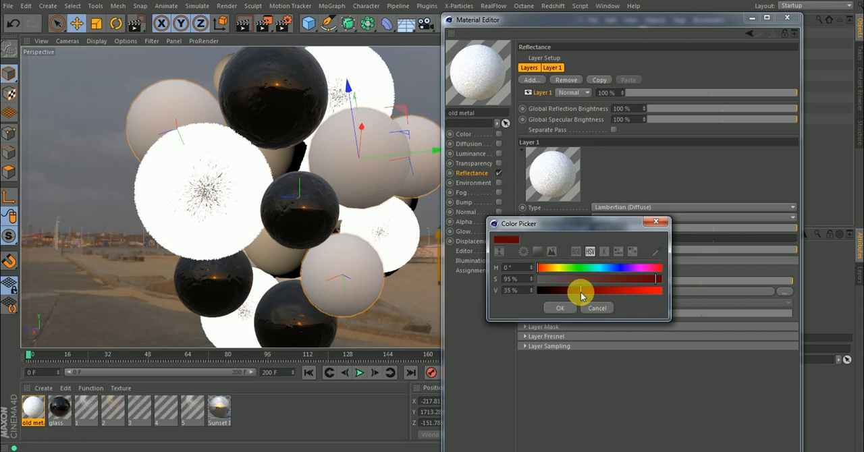
left_click(564, 305)
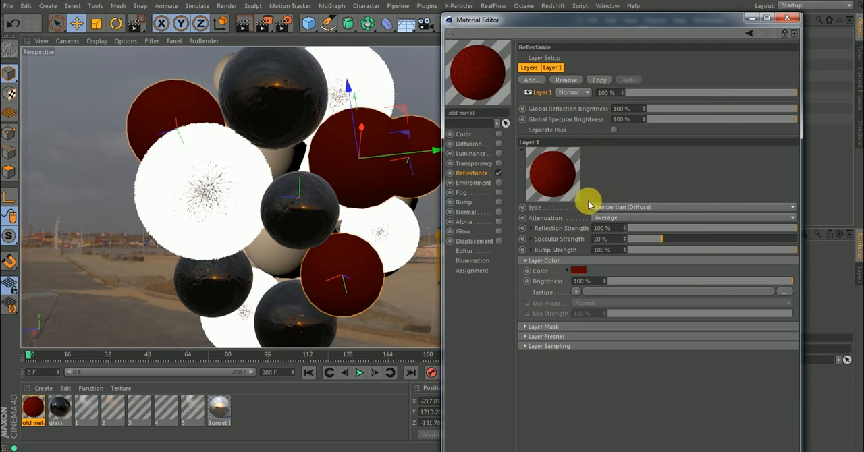
Rename the dark red reflectance layer as Base color.
double_click(546, 92)
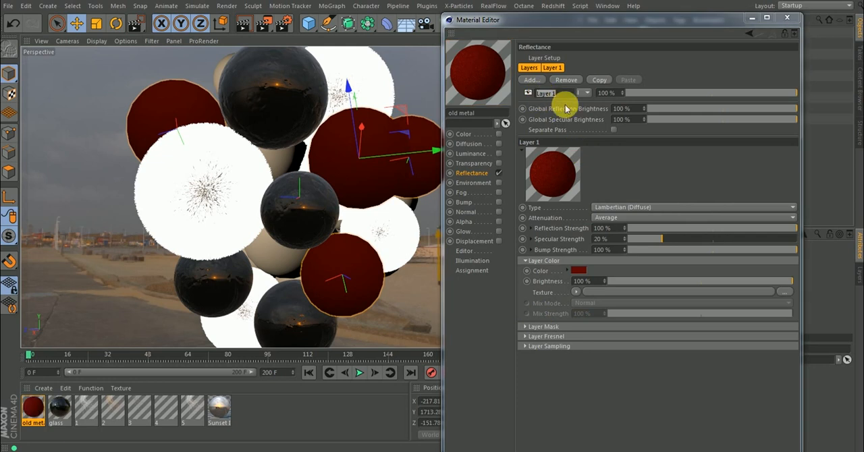
type("Base color")
key("Return")
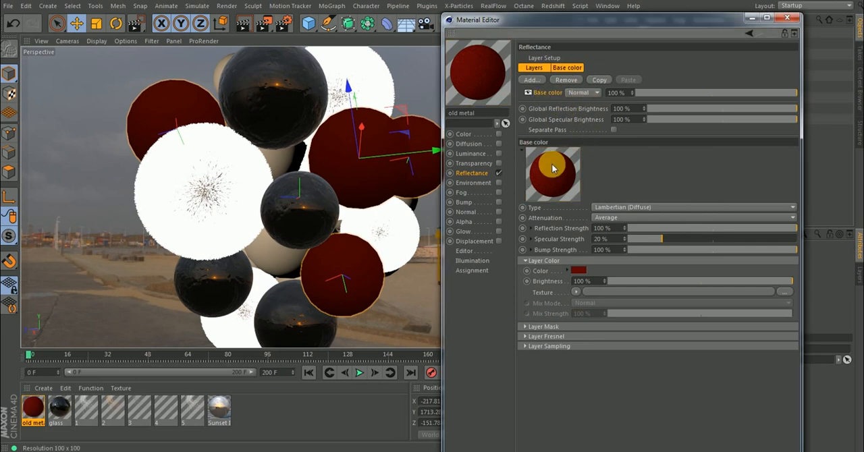
Add a GGX reflectance layer with Conductor Fresnel, the Silver preset and 15% roughness.
left_click(533, 80)
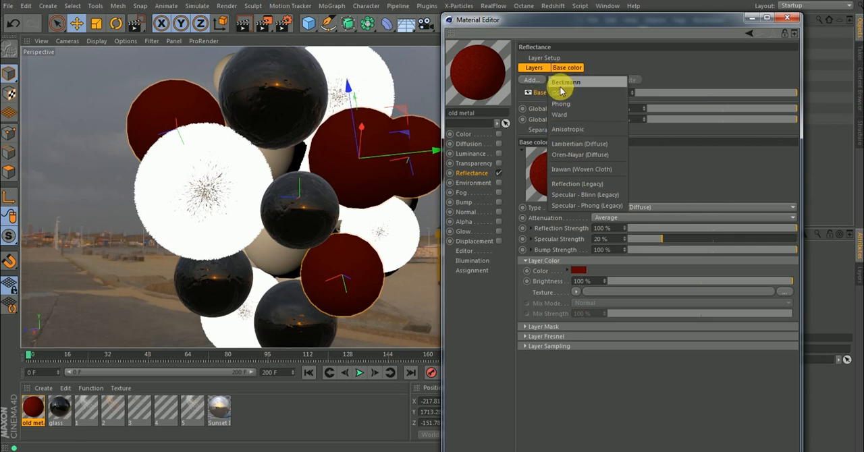
left_click(560, 95)
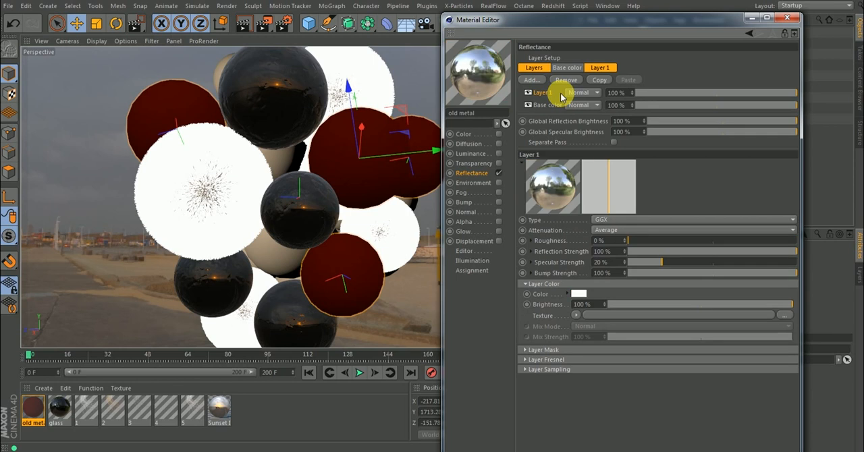
left_click(528, 359)
left_click(577, 371)
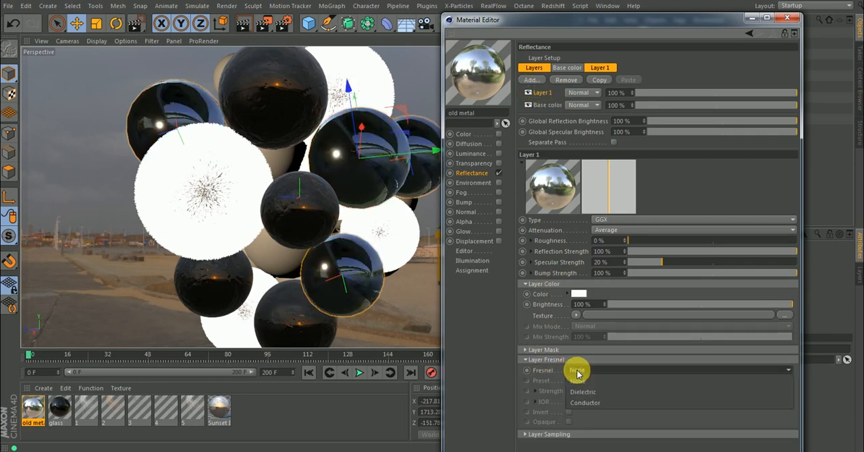
left_click(585, 403)
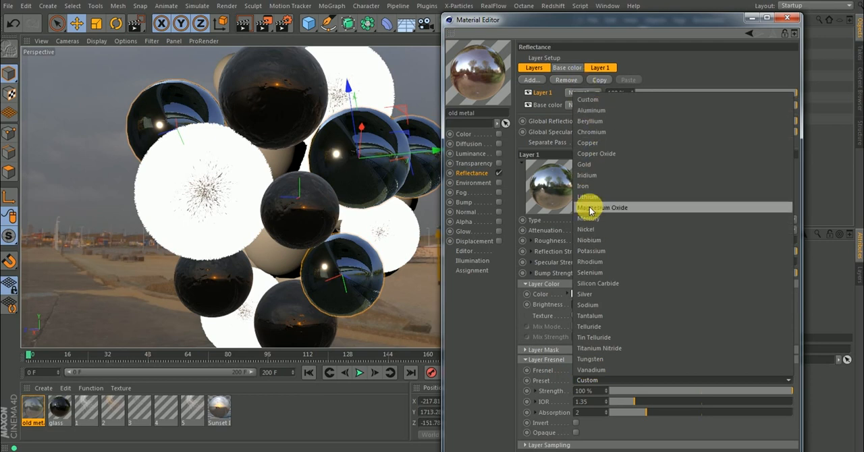
left_click(586, 295)
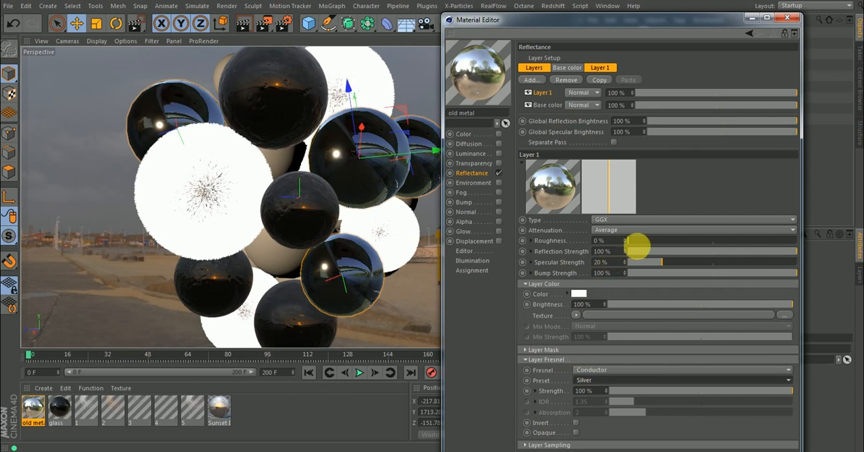
mouse_move(640, 241)
left_mouse_down()
mouse_move(666, 242)
mouse_move(652, 240)
left_mouse_up()
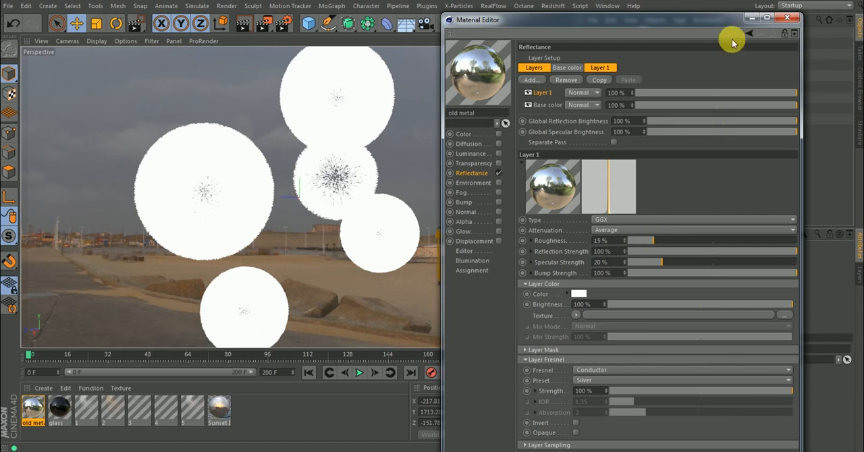
Disable fur objects 1 to 5, keeping the material editor clear of the spheres.
left_click_drag(720, 25, 436, 23)
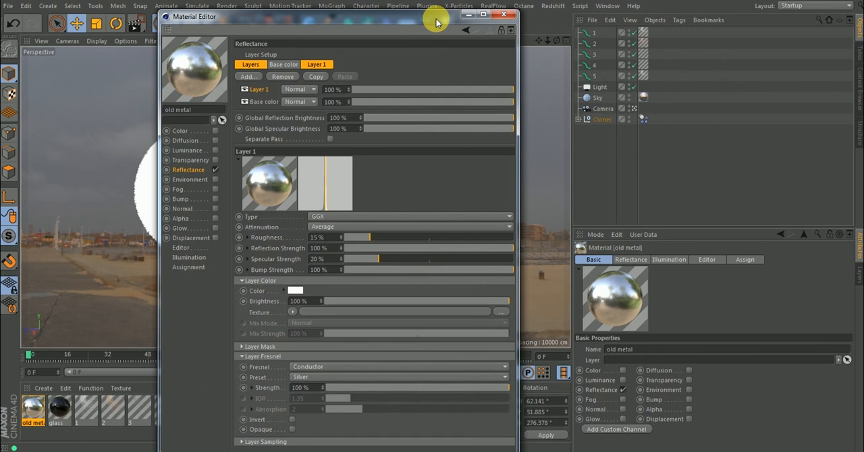
left_click_drag(634, 33, 639, 82)
left_click_drag(443, 15, 747, 23)
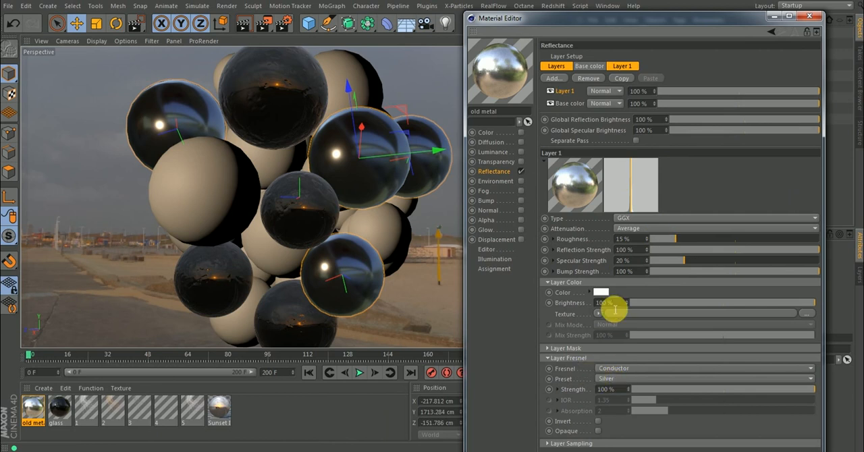
Collapse the GGX layer's Fresnel settings and rename the layer as Metallic base.
left_click(548, 358)
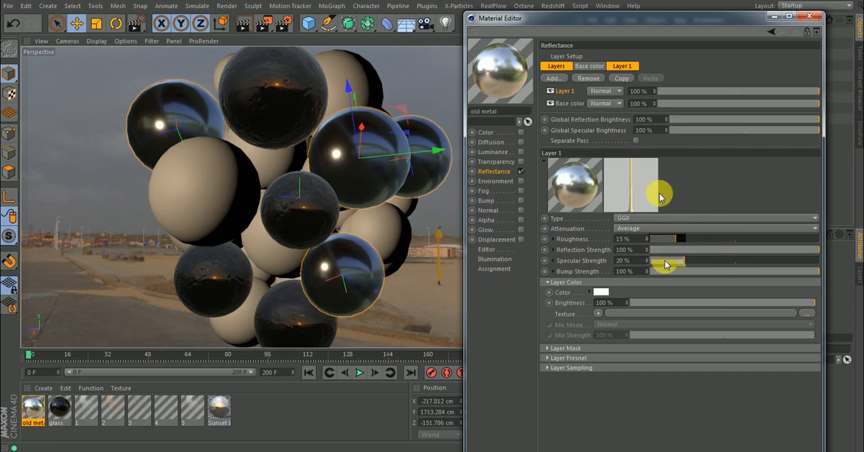
double_click(566, 93)
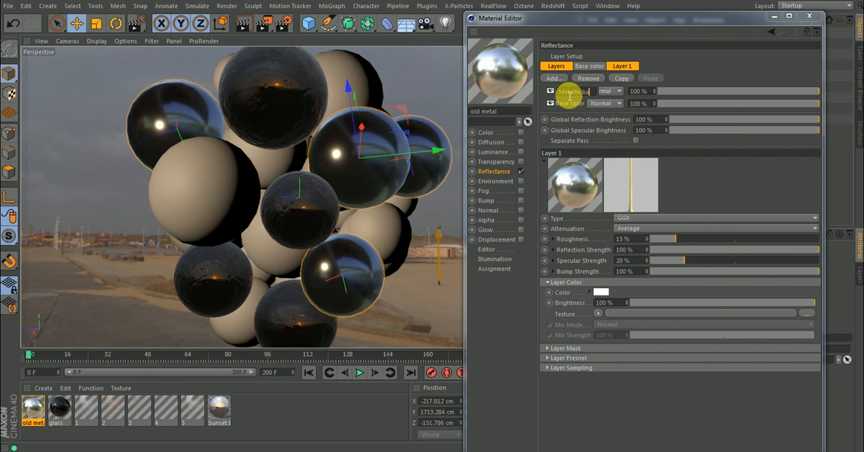
type("Metallic base")
key("Return")
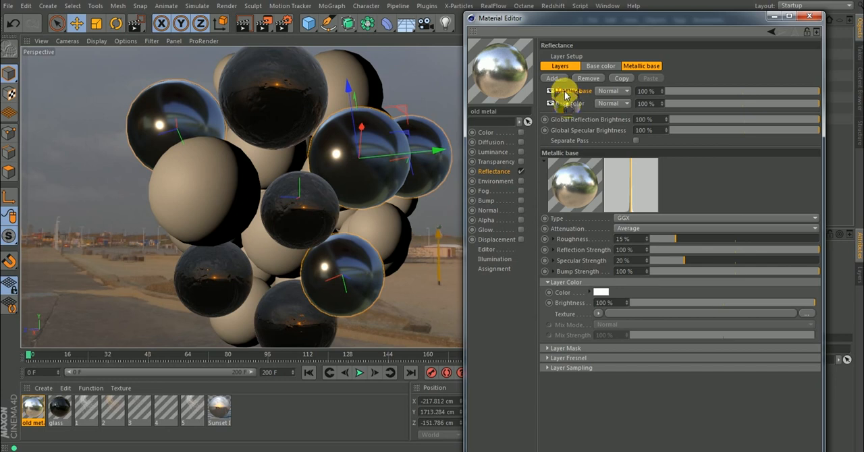
left_click(569, 103)
key("Delete")
left_click(571, 96)
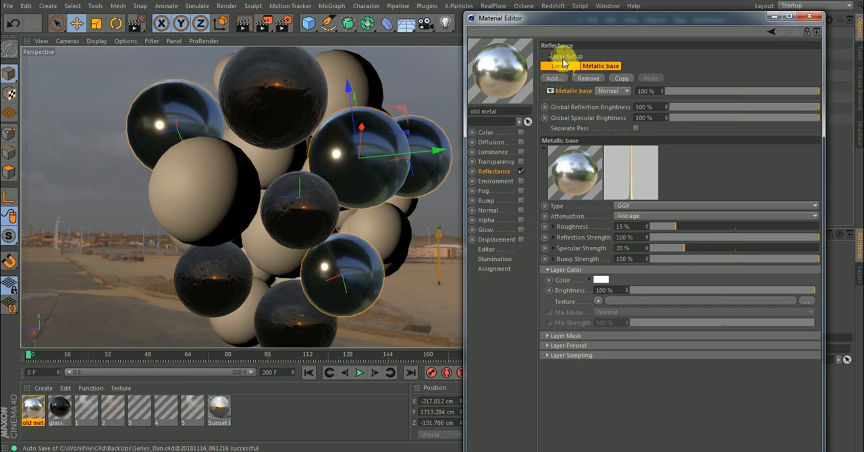
left_click(566, 99)
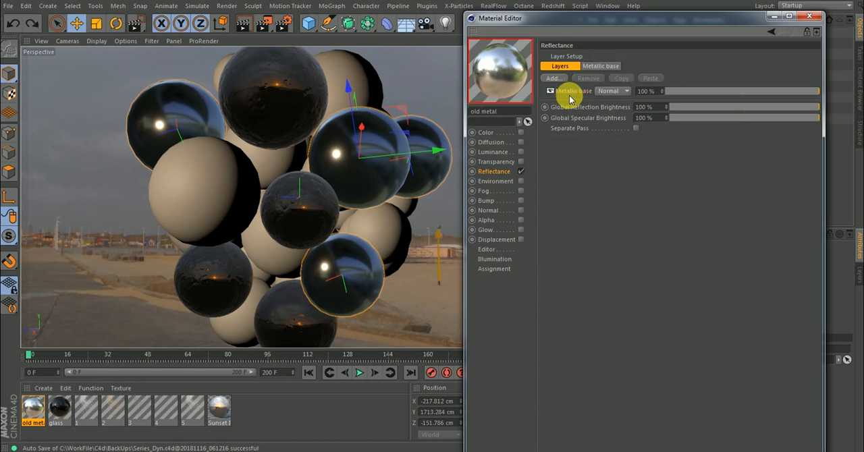
key("ctrl+z")
Move the Base color layer above the Metallic base layer in the reflectance layer stack.
left_click(567, 92)
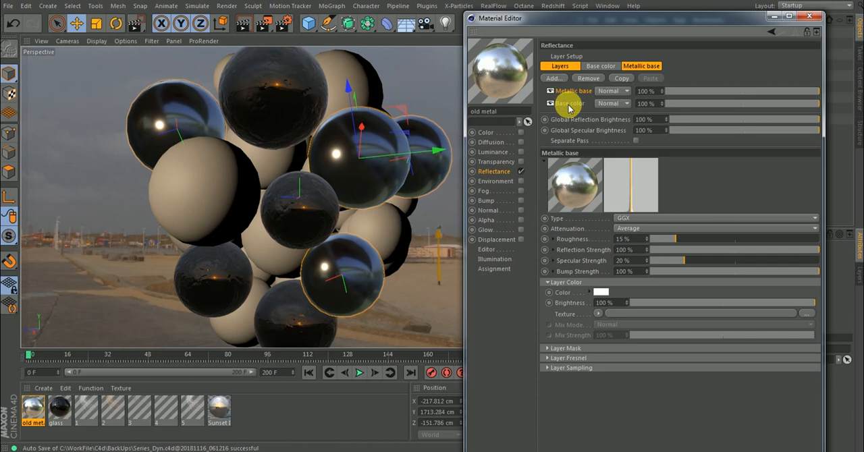
mouse_move(571, 103)
left_mouse_down()
mouse_move(574, 78)
mouse_move(570, 90)
left_mouse_up()
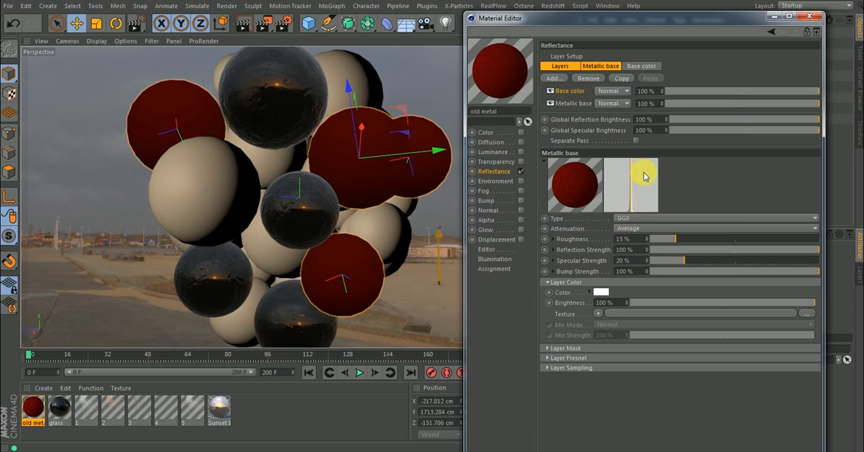
Change the Base color layer's type to Beckmann and set its reflection strength to 33%.
left_click(565, 91)
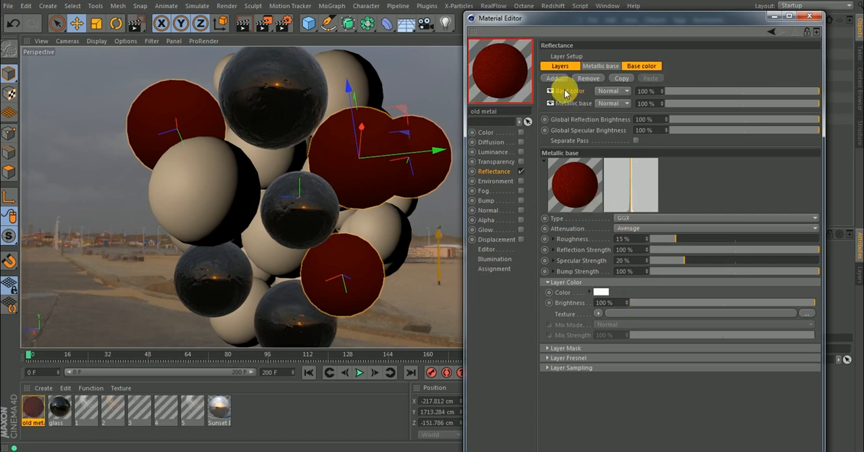
left_click(633, 220)
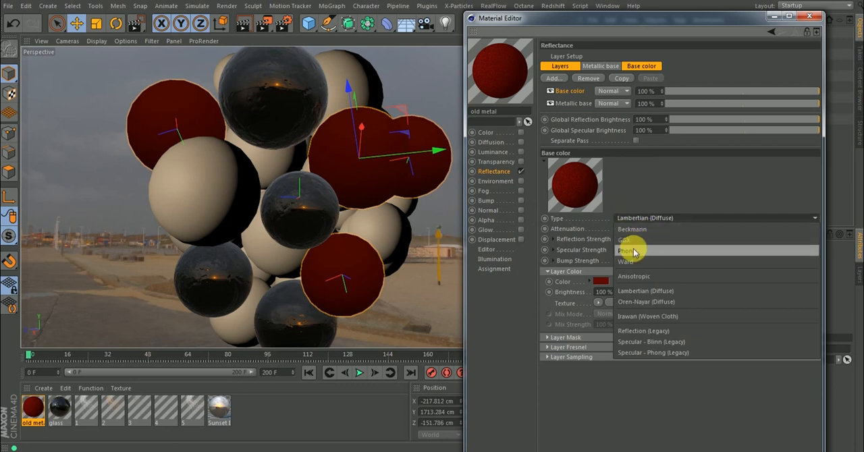
left_click(632, 231)
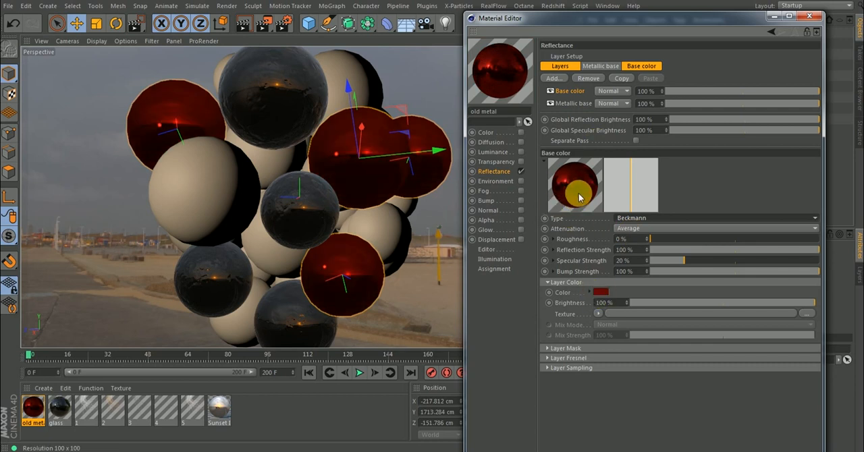
left_click_drag(791, 250, 707, 255)
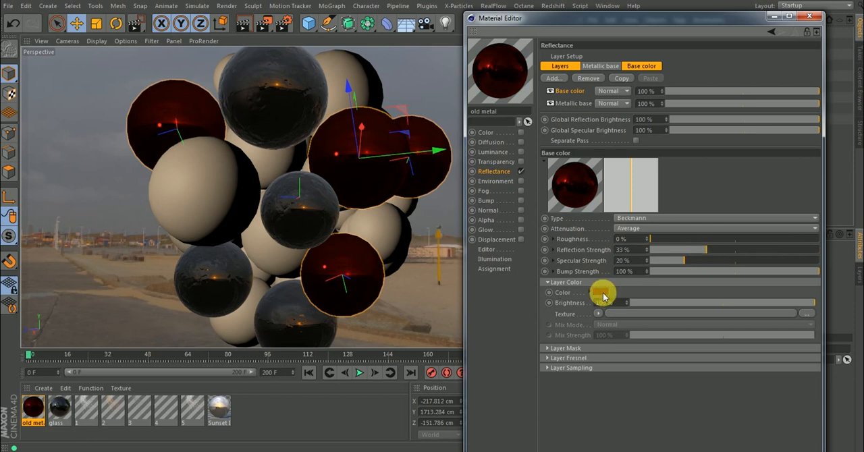
Set the Base color layer's color to a lighter red with hue 0°, saturation 75% and value 80%.
left_click(600, 293)
left_click_drag(642, 315, 656, 308)
left_click(642, 305)
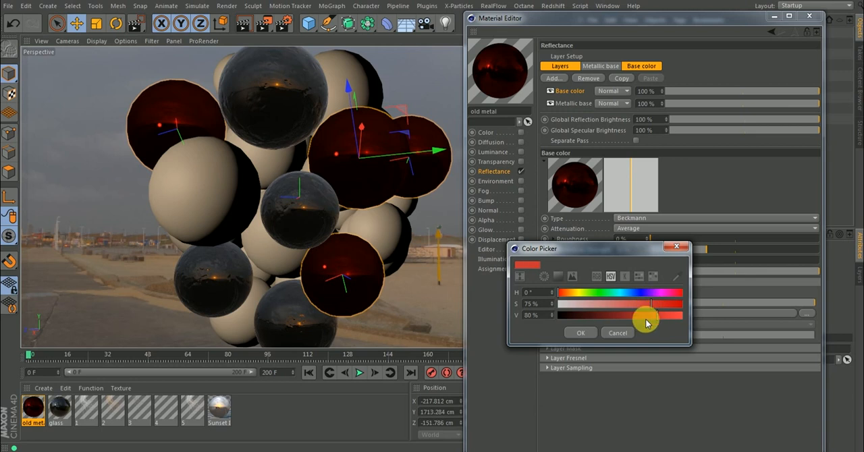
left_click(574, 333)
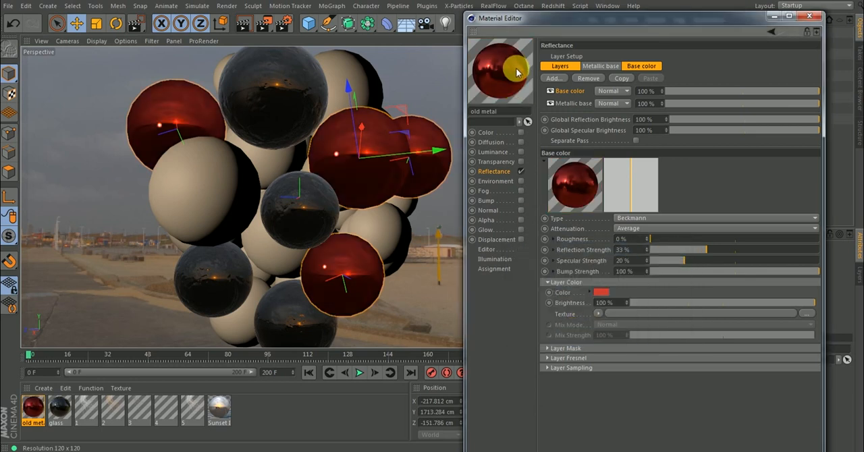
Adjust the Base color layer to 51% roughness, 14% reflection strength and 36% specular strength.
left_click_drag(707, 250, 688, 251)
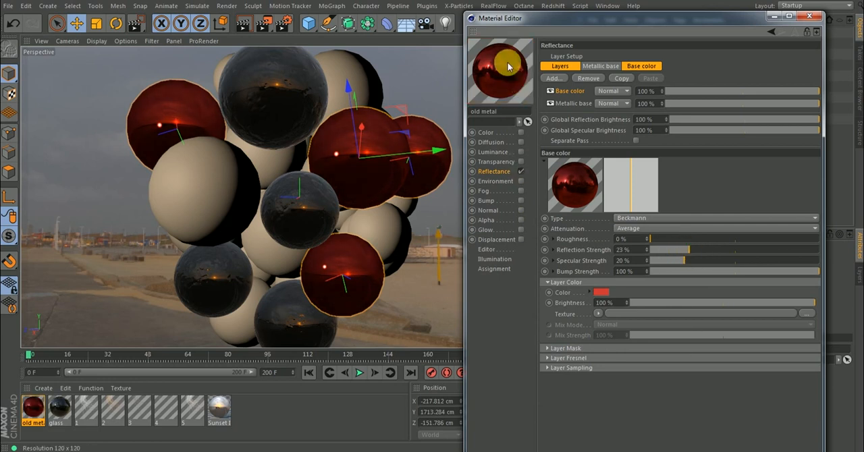
left_click_drag(693, 259, 711, 261)
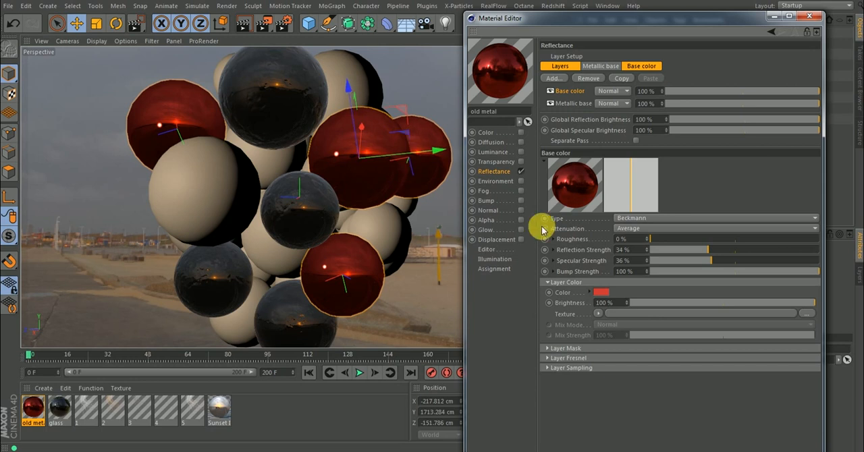
left_click(686, 238)
left_click_drag(688, 238, 674, 252)
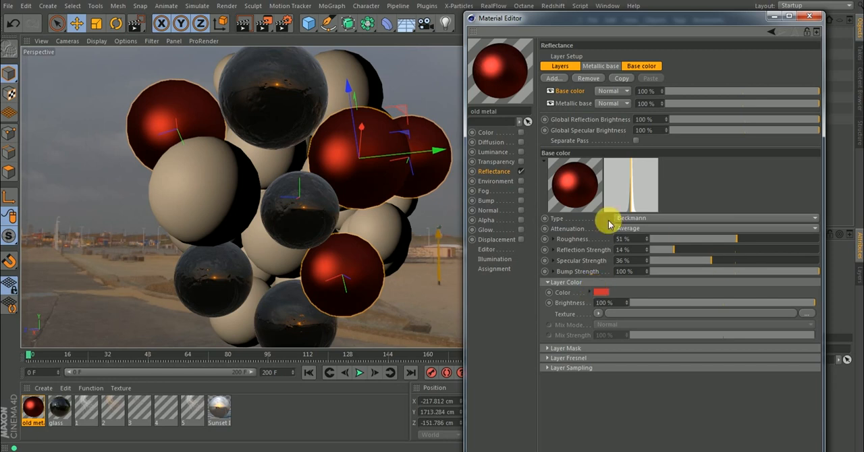
Load the Fingerprints image from the Imperfections folder as the Base color layer's roughness texture.
left_click(554, 239)
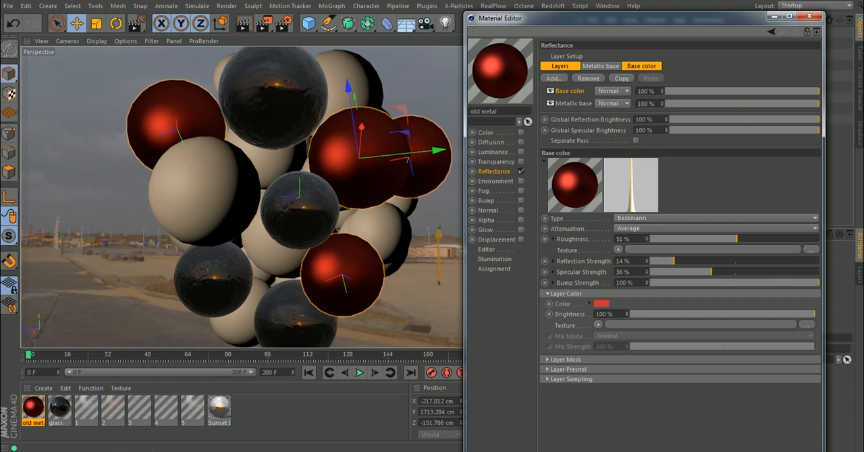
left_click(150, 451)
left_click(387, 405)
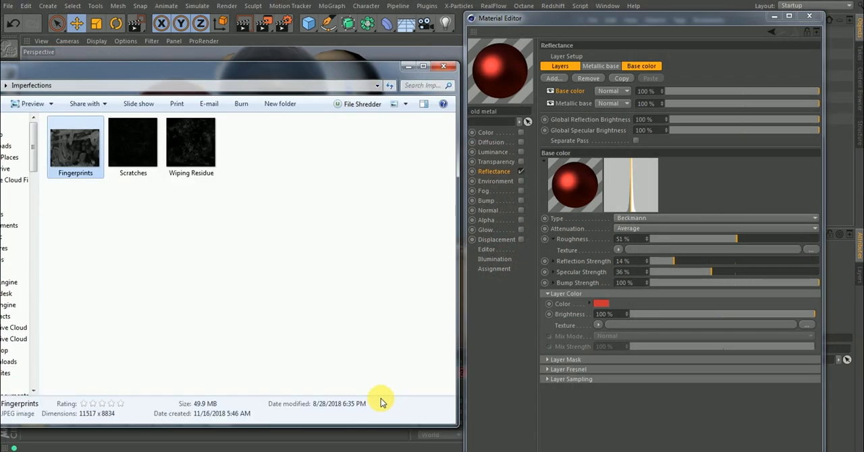
left_click_drag(75, 143, 645, 251)
Open the old metal preview in its own window, enlarge it and place it beside the material editor.
left_click(499, 267)
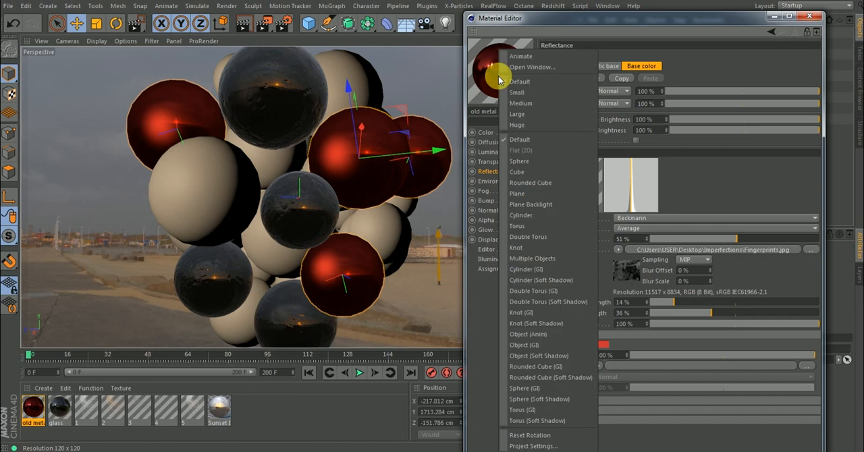
double_click(513, 71)
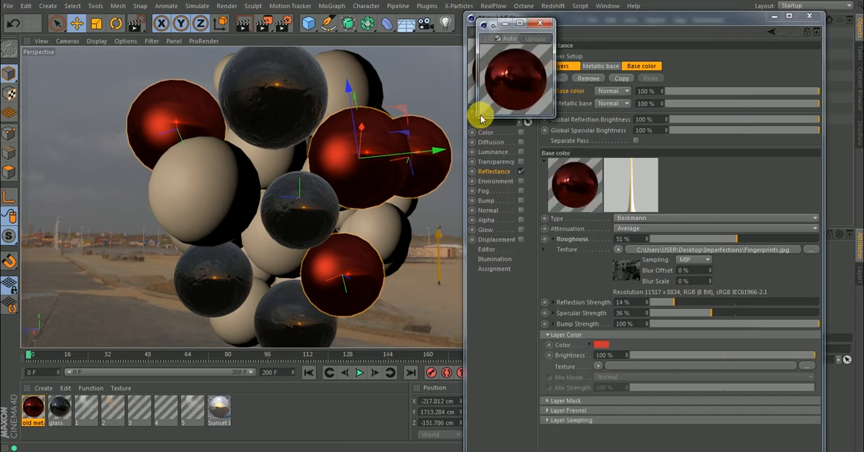
left_click_drag(478, 118, 269, 316)
left_click_drag(427, 30, 329, 31)
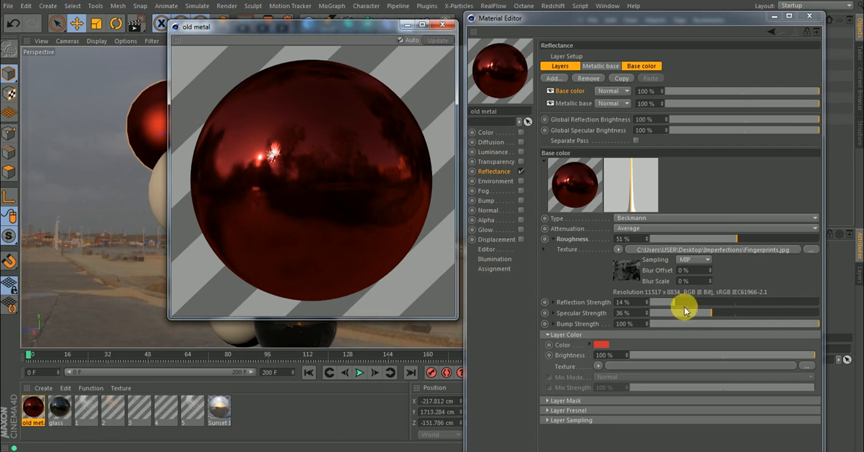
Set the Base color layer's reflection strength to 52% and its specular strength to 7%.
left_click_drag(675, 307, 655, 307)
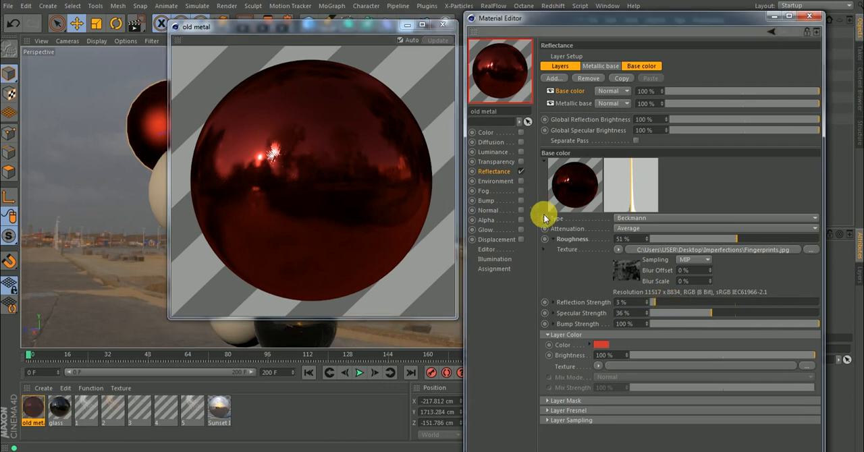
left_click_drag(660, 305, 606, 304)
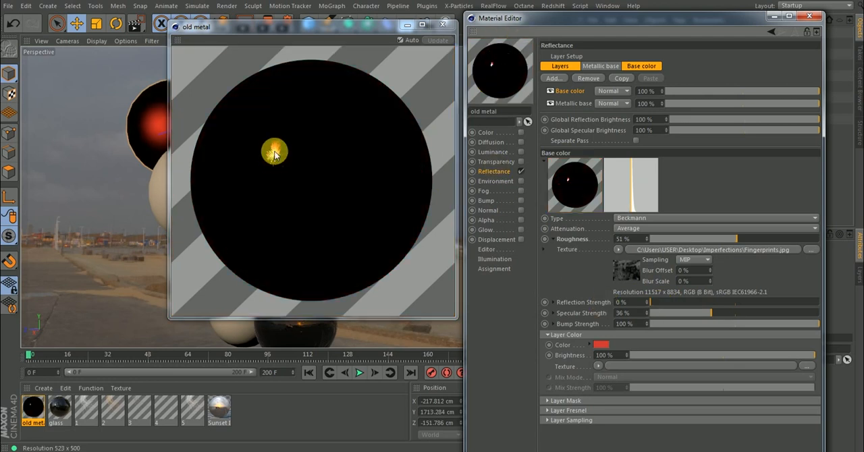
left_click_drag(669, 303, 739, 306)
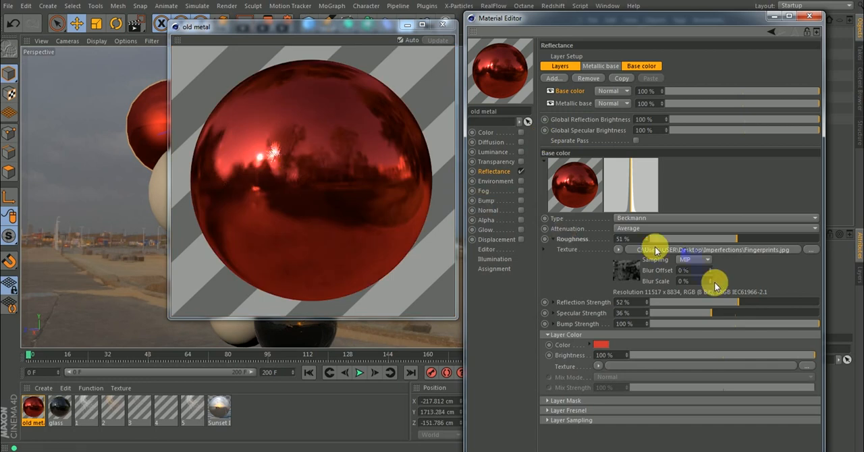
left_click_drag(707, 316, 663, 319)
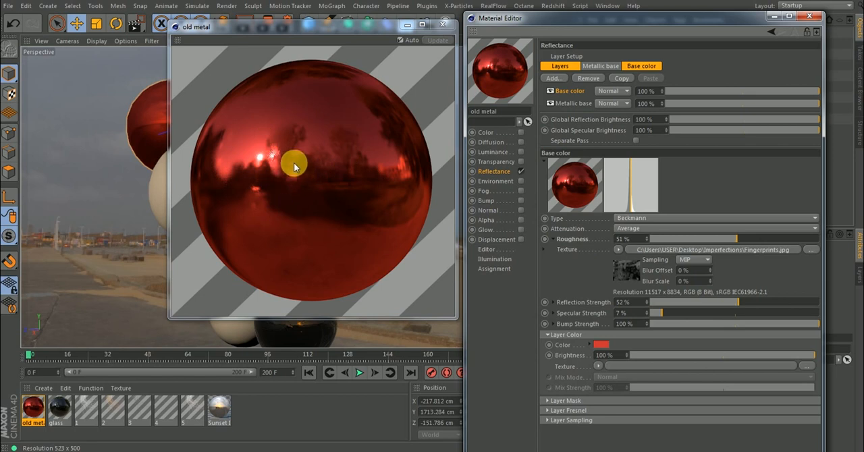
Open the Fingerprints roughness texture's shader properties and set its black point to 0.2.
left_click(626, 270)
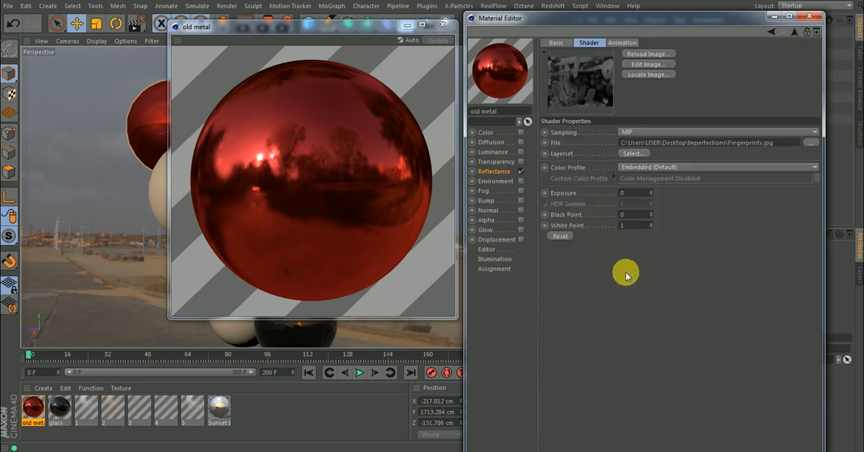
left_click_drag(651, 224, 653, 227)
right_click(653, 225)
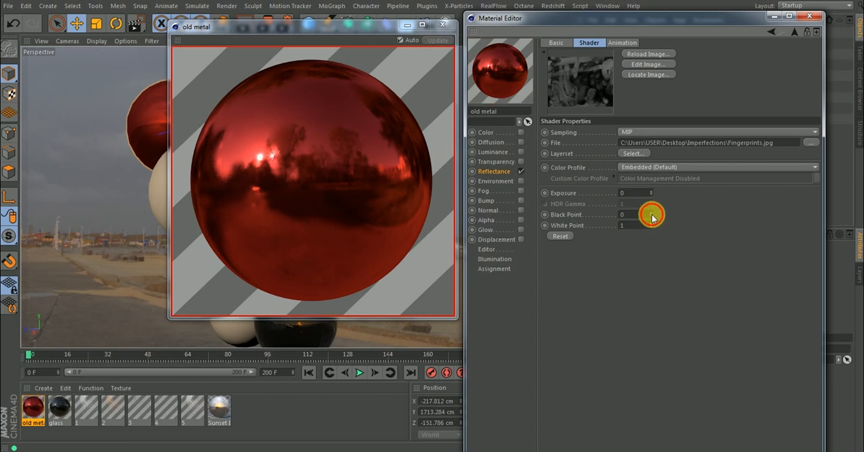
left_click_drag(653, 215, 652, 212)
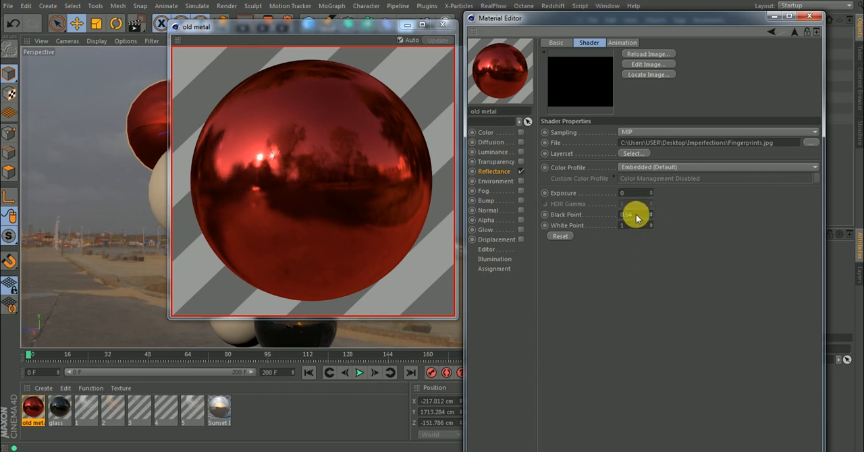
scroll(637, 215, "up", 2)
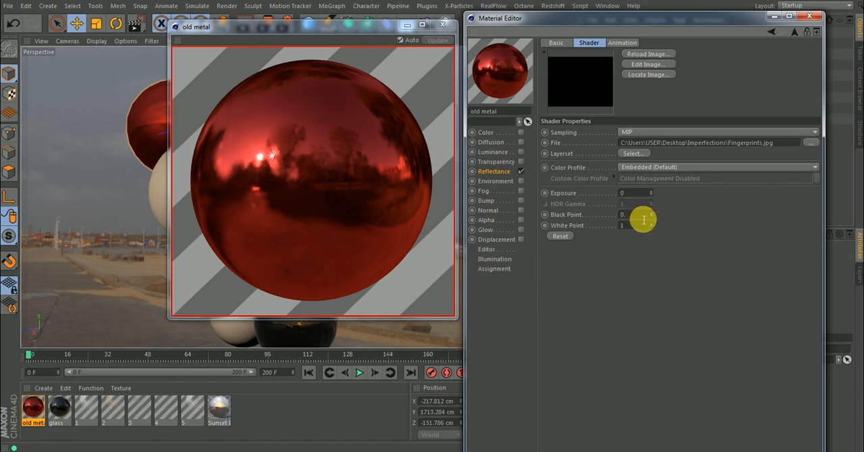
key("Return")
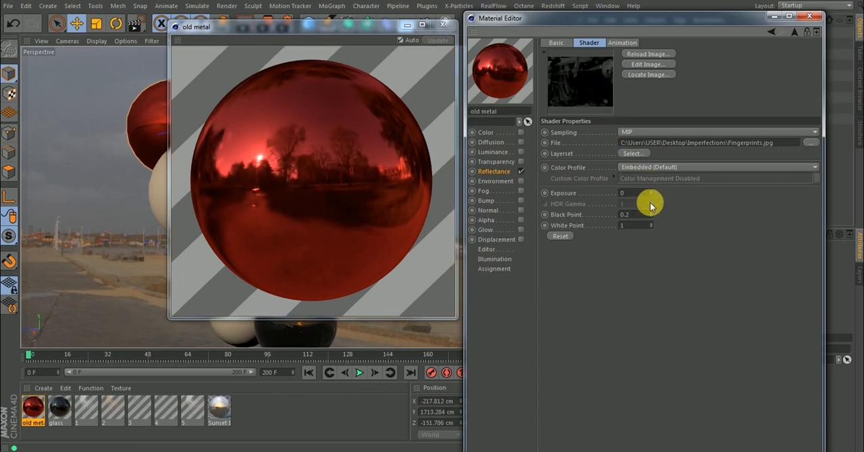
Raise the Fingerprints texture's exposure to 1.37 and enlarge the old metal preview window further.
mouse_move(651, 193)
left_mouse_down()
mouse_move(652, 179)
mouse_move(652, 187)
left_mouse_up()
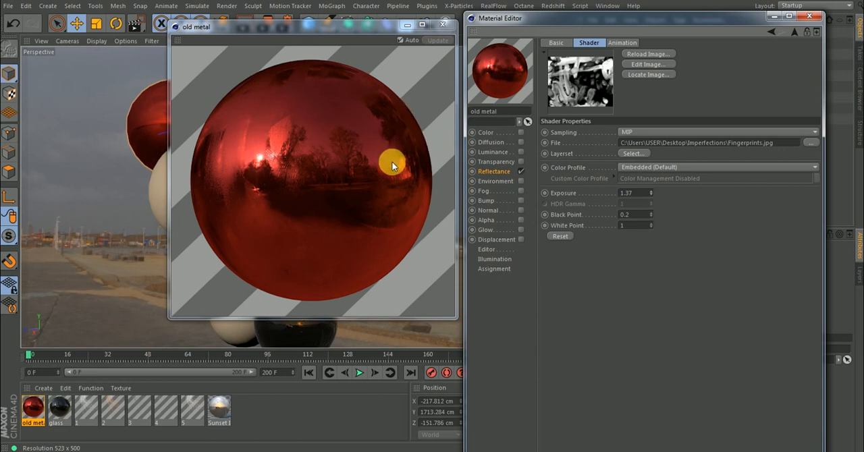
left_click(383, 177)
left_click_drag(170, 318, 89, 381)
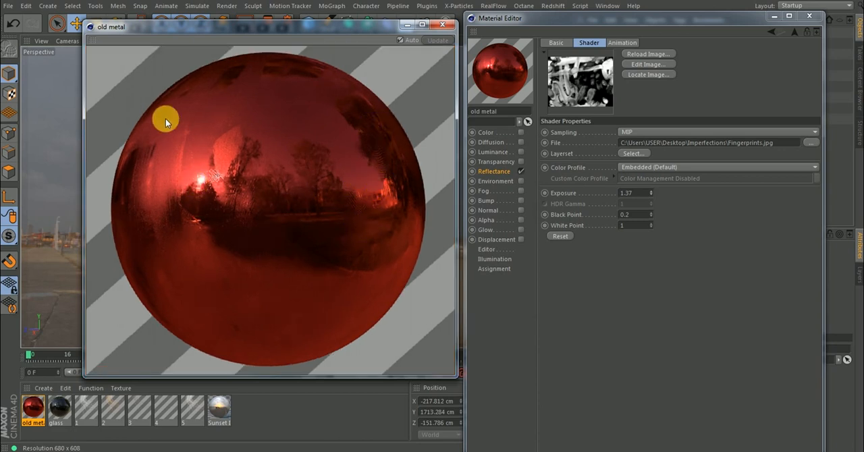
Refine the Fingerprints texture to black point 0.14 and exposure 1.26, and return to the Base color layer settings.
left_click(652, 216)
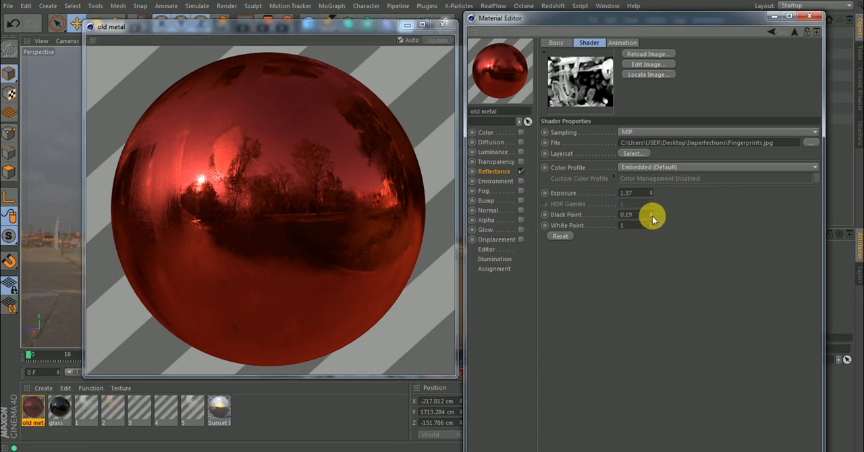
left_click(652, 217)
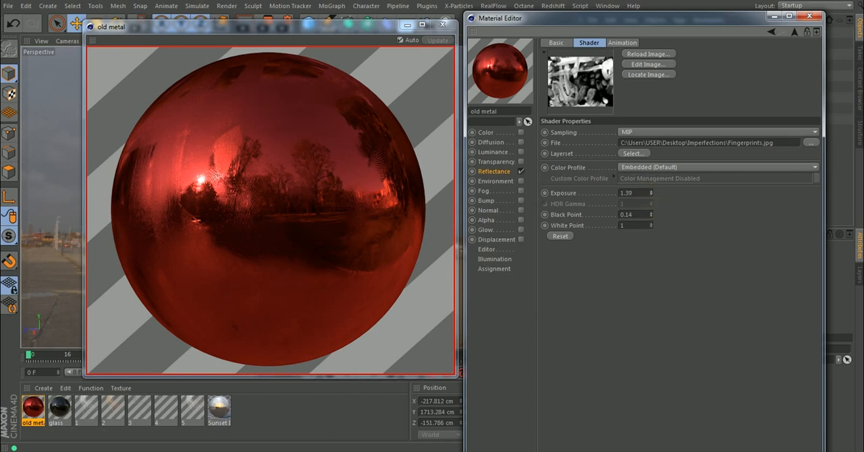
left_click_drag(652, 189, 652, 193)
left_click_drag(651, 191, 652, 193)
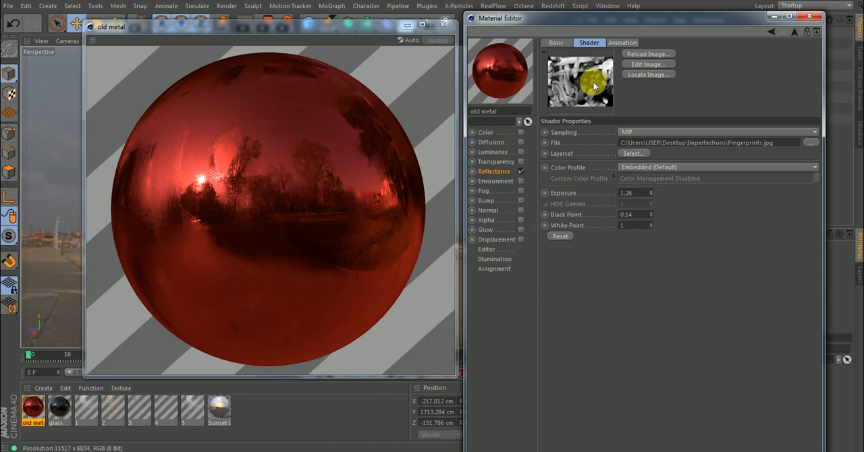
left_click(795, 32)
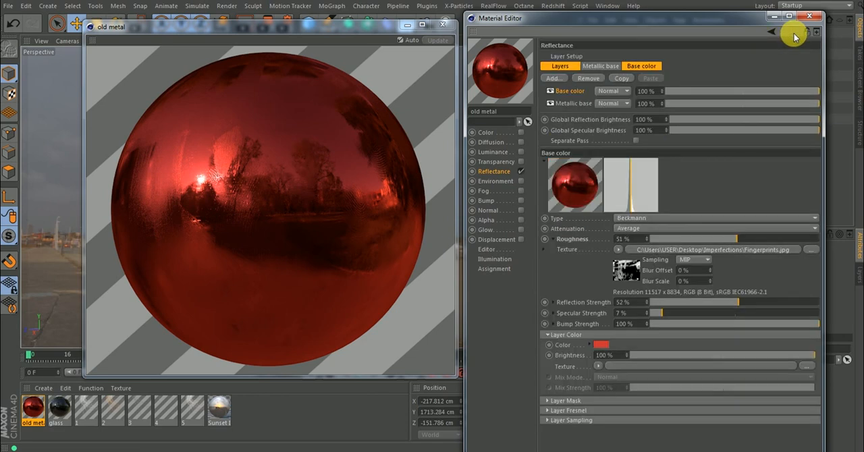
Collapse the Base color layer's roughness texture and Layer Color settings, and assign a Noise shader as its Layer Mask texture.
left_click(553, 239)
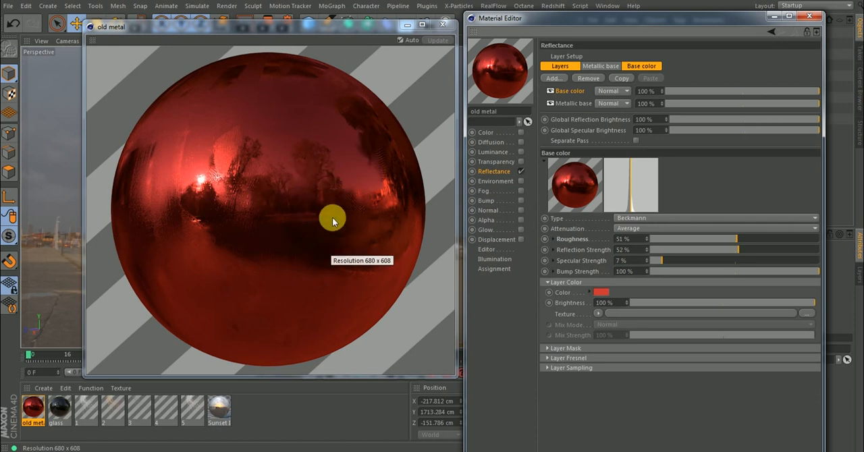
left_click(548, 283)
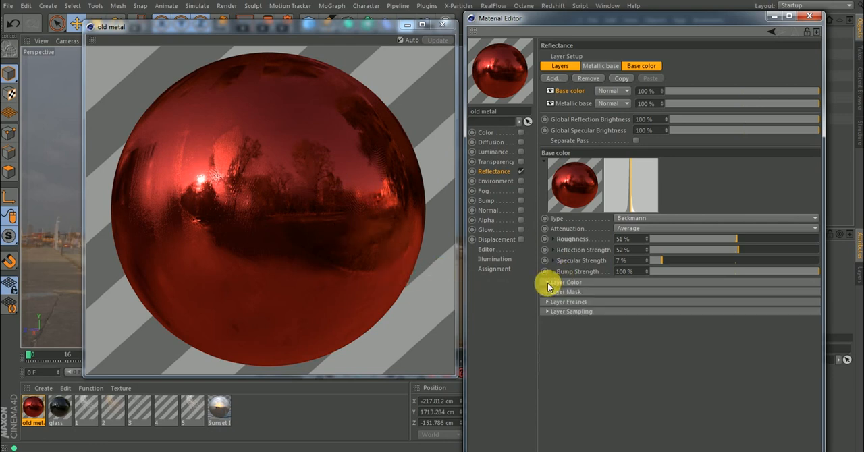
left_click(548, 291)
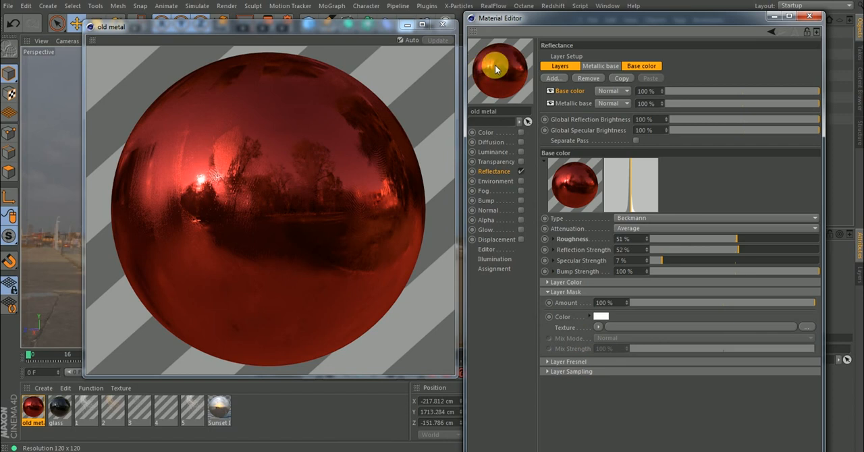
mouse_move(504, 64)
left_mouse_down()
mouse_move(517, 58)
mouse_move(508, 51)
mouse_move(487, 70)
mouse_move(509, 78)
mouse_move(503, 74)
mouse_move(515, 70)
mouse_move(502, 78)
left_mouse_up()
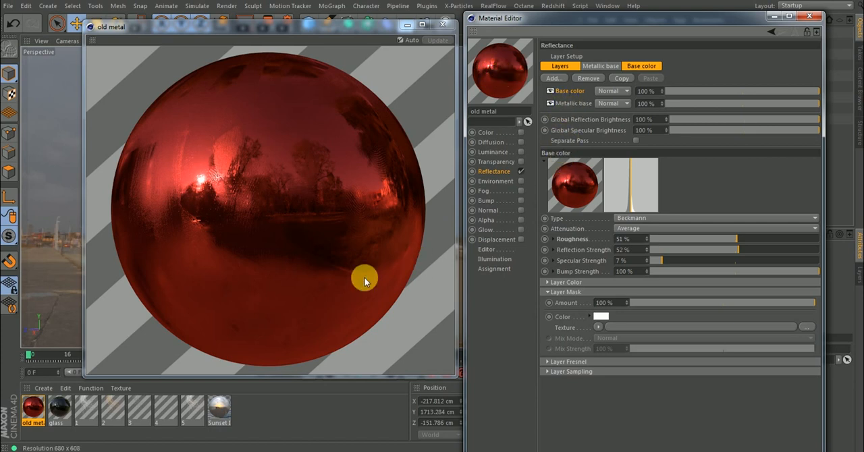
left_click(145, 451)
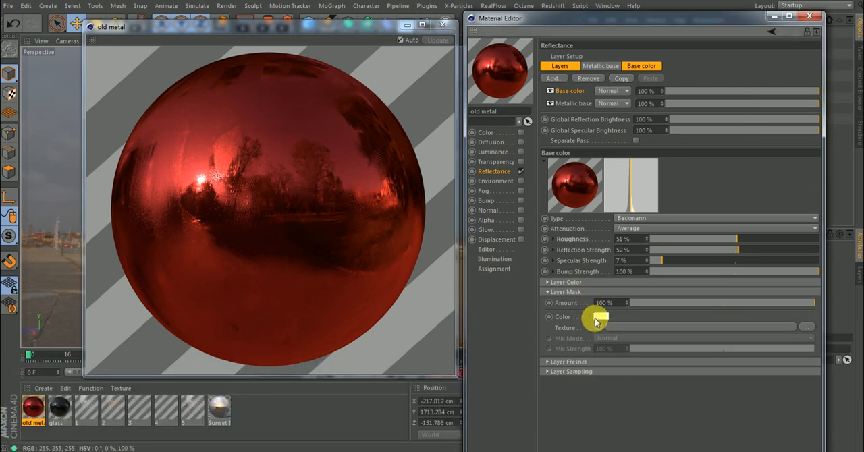
left_click(597, 327)
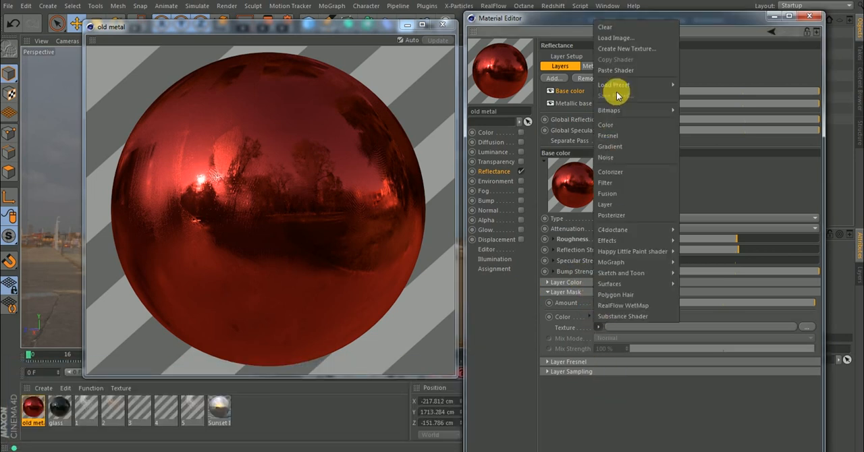
left_click(617, 155)
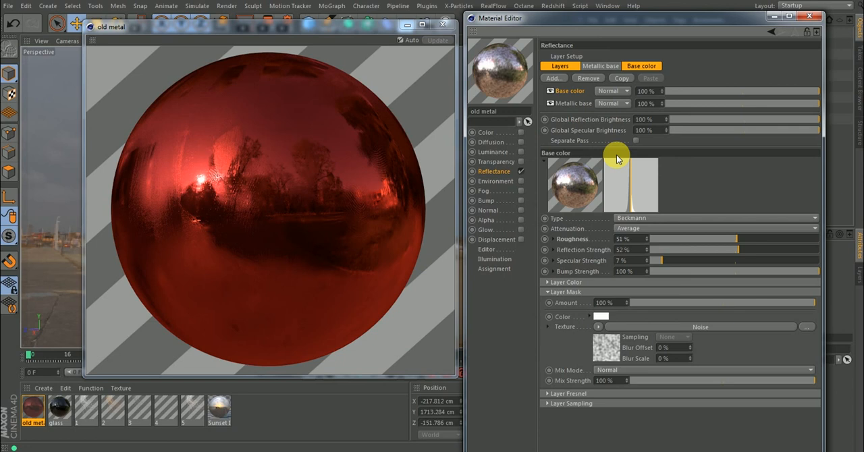
key("ctrl+r")
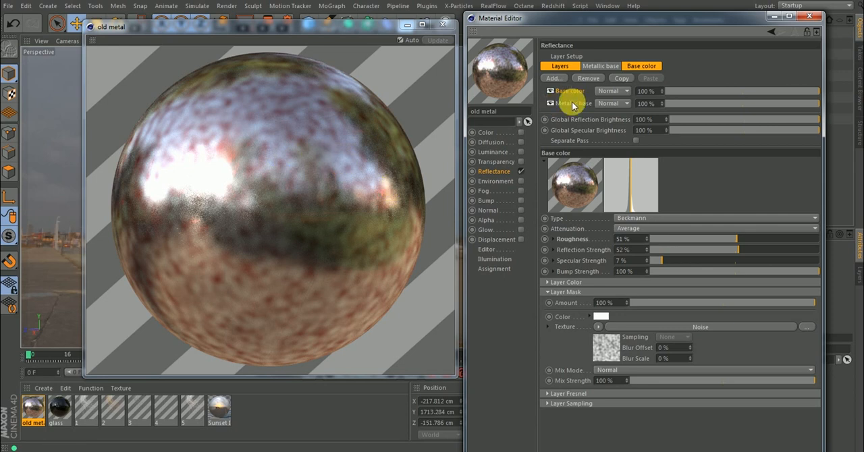
Open the mask's Noise shader properties and set its global scale to 1200%.
left_click(609, 350)
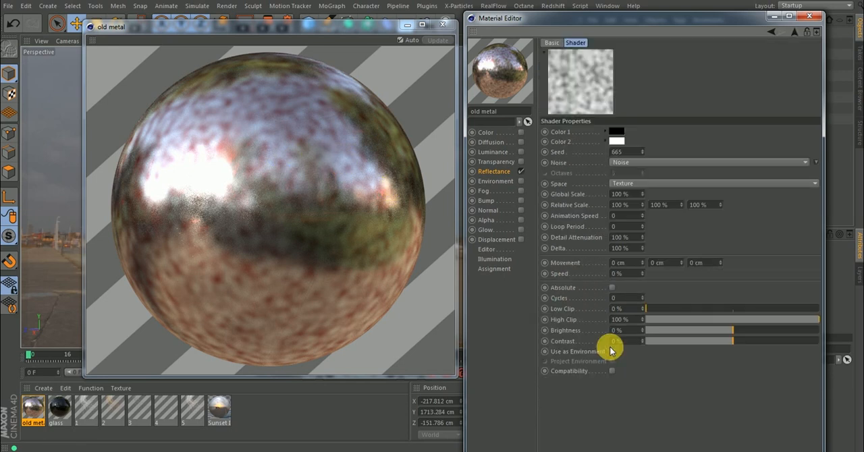
left_click(638, 195)
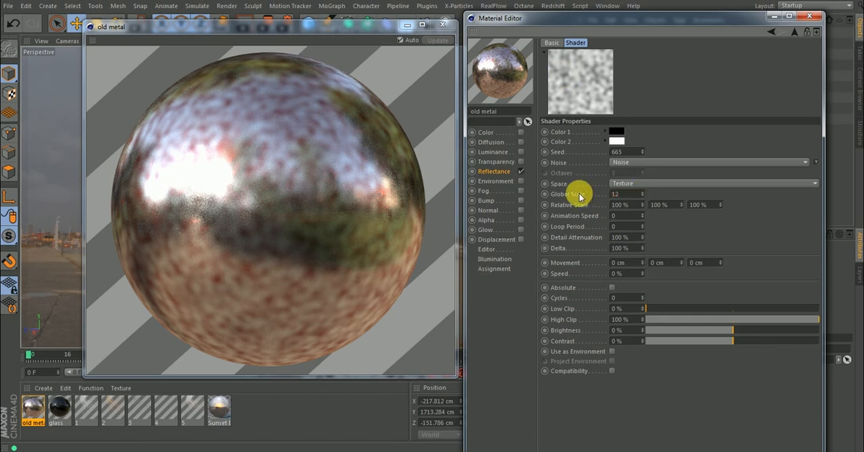
key("Return")
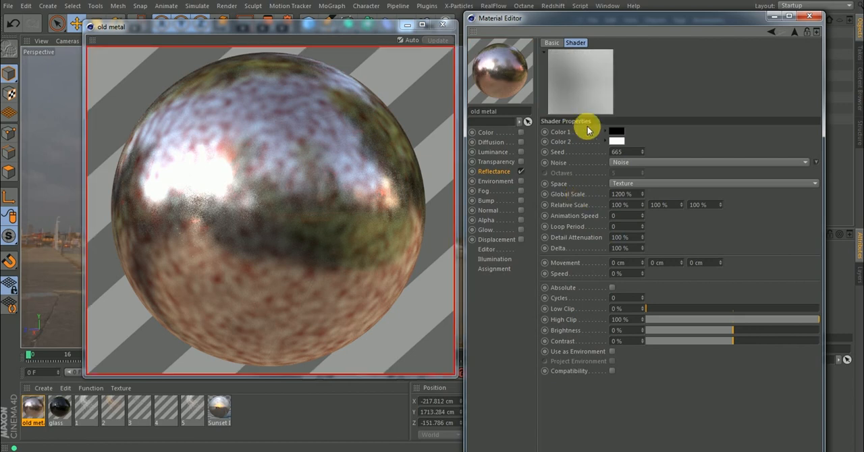
Set the mask noise's low clip to 23%, high clip to 76% and contrast to 28%.
left_click_drag(668, 308, 699, 309)
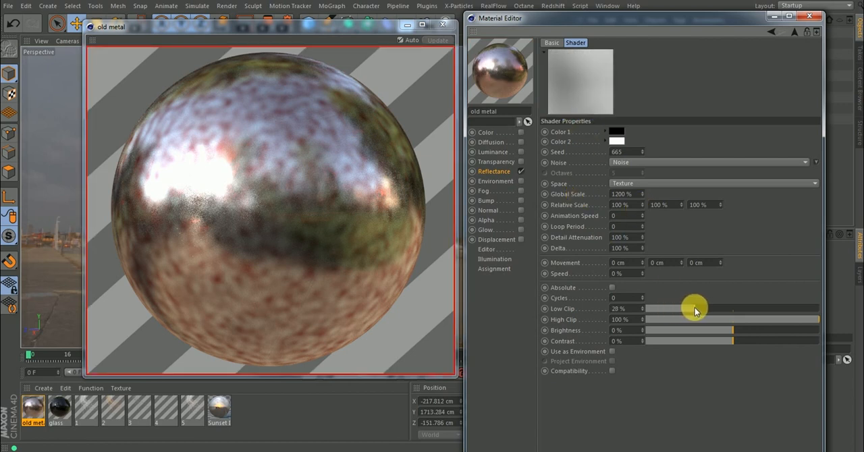
mouse_move(746, 342)
left_mouse_down()
mouse_move(775, 343)
mouse_move(756, 342)
left_mouse_up()
left_click_drag(819, 319, 791, 322)
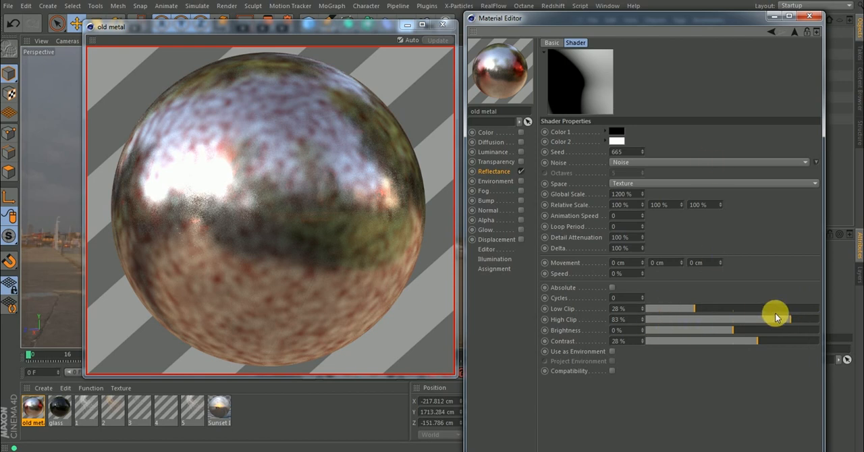
mouse_move(775, 321)
left_mouse_down()
mouse_move(769, 318)
mouse_move(775, 319)
left_mouse_up()
left_click_drag(679, 309, 689, 311)
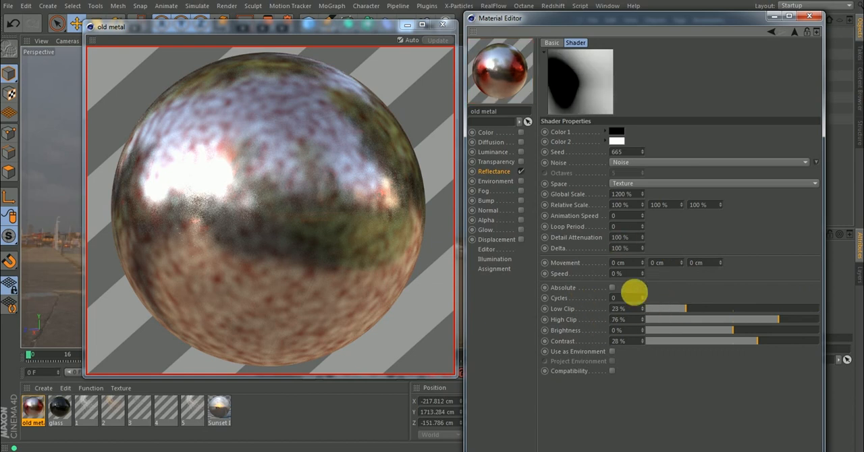
Raise the mask noise's seed to 668 for a different pattern.
left_click(643, 149)
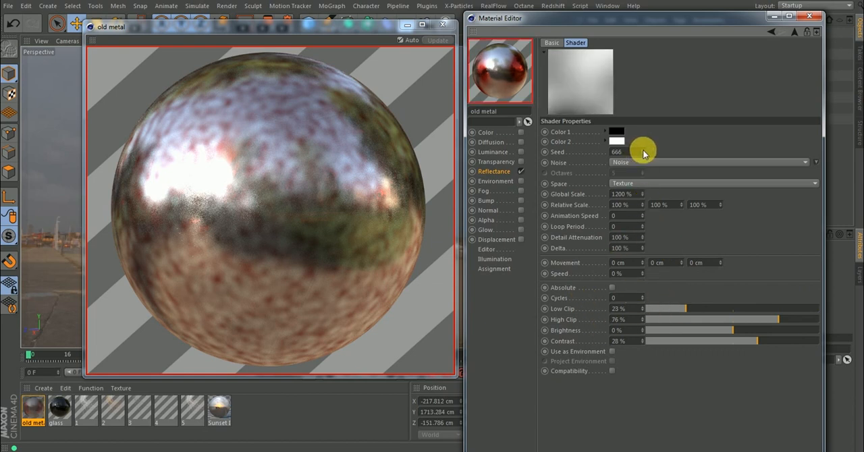
left_click(643, 149)
left_click(642, 149)
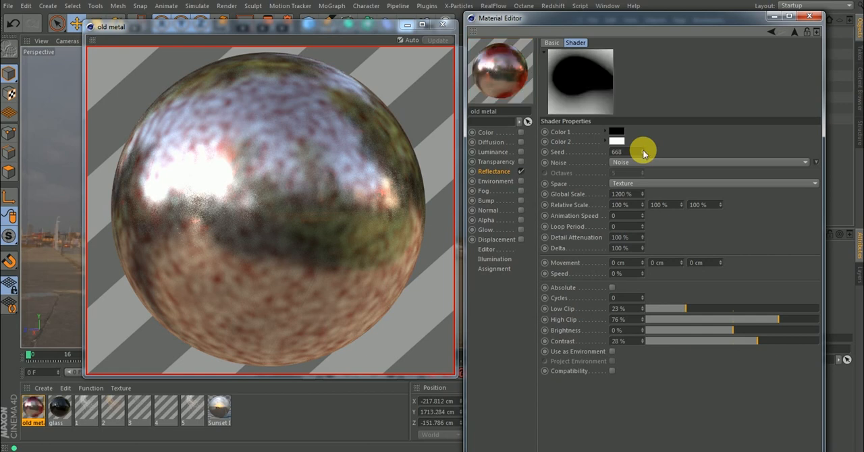
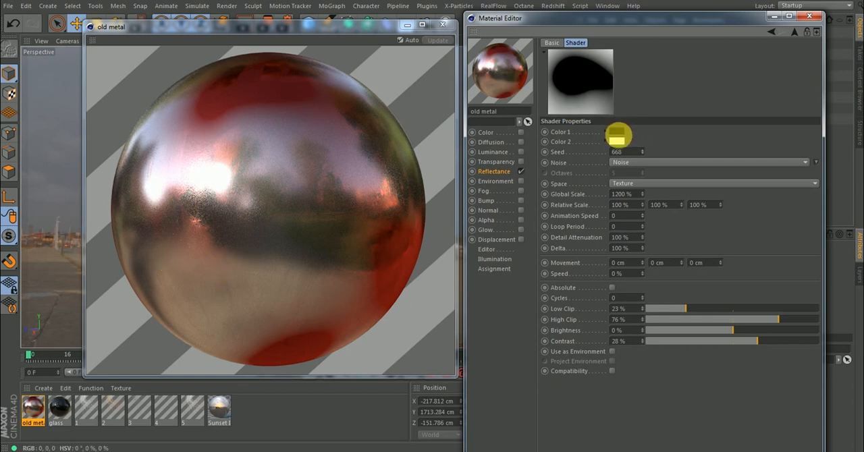
Invert the mask noise's colours by setting Color 1 to white and Color 2 to black.
left_click_drag(621, 143, 620, 144)
left_click(619, 132)
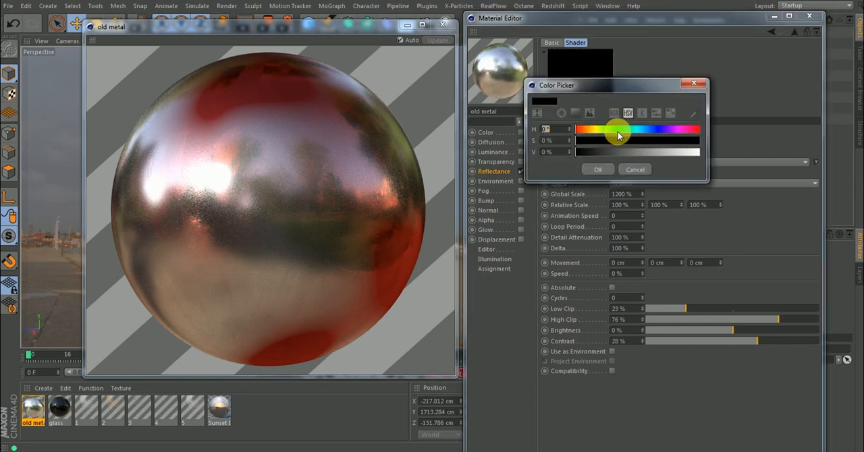
left_click(622, 155)
left_click(599, 171)
left_click(322, 165)
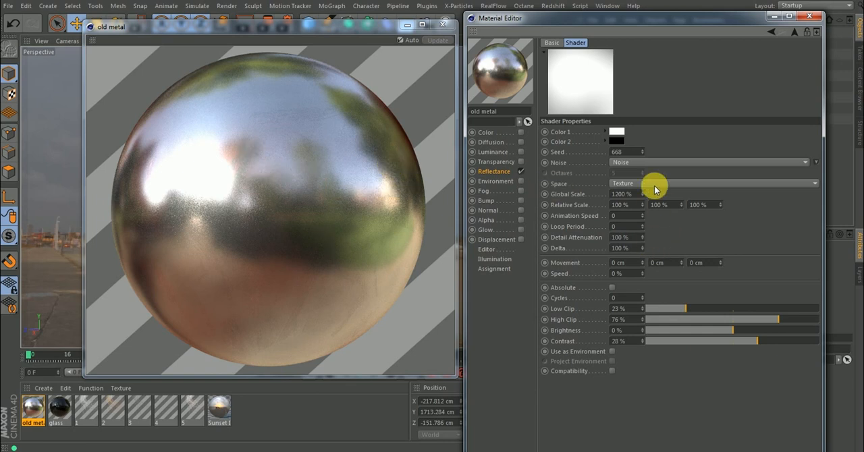
Set the mask noise's low clip to 16%, cycles to 5 and contrast to 58%.
left_click_drag(685, 308, 669, 311)
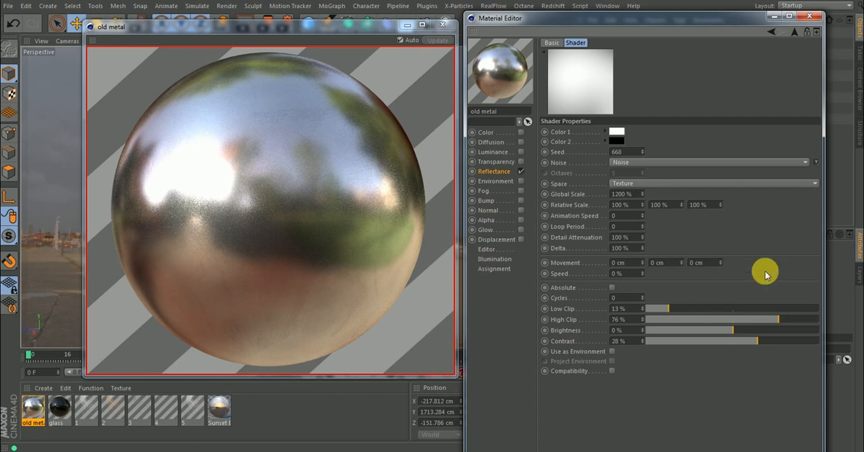
left_click_drag(798, 341, 814, 337)
left_click_drag(710, 310, 675, 309)
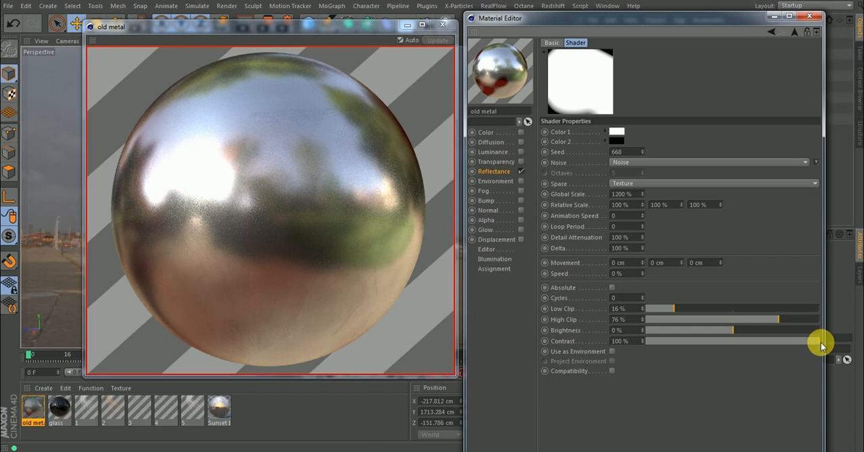
left_click(814, 343)
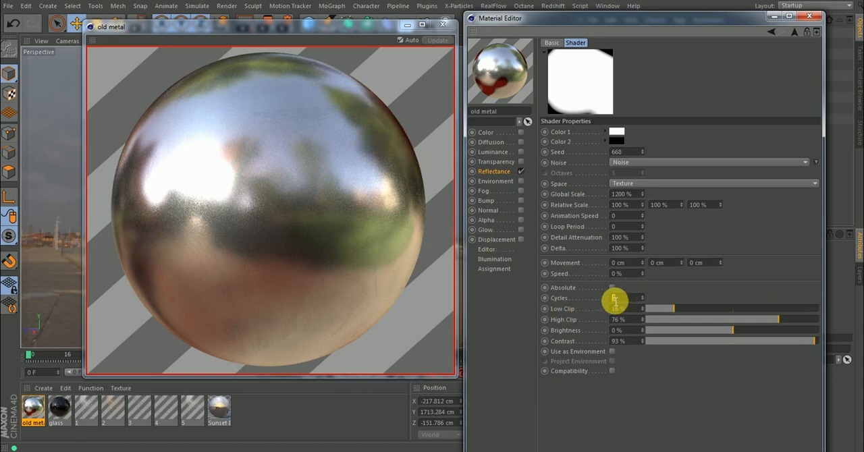
key("Return")
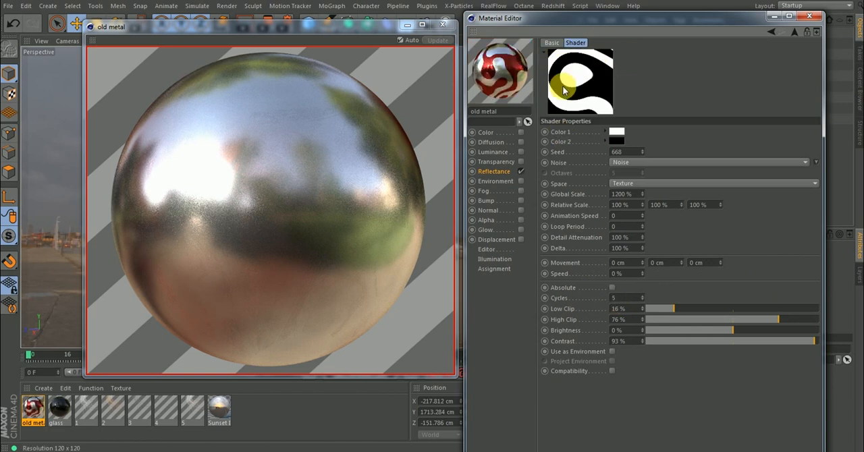
left_click_drag(809, 344, 784, 343)
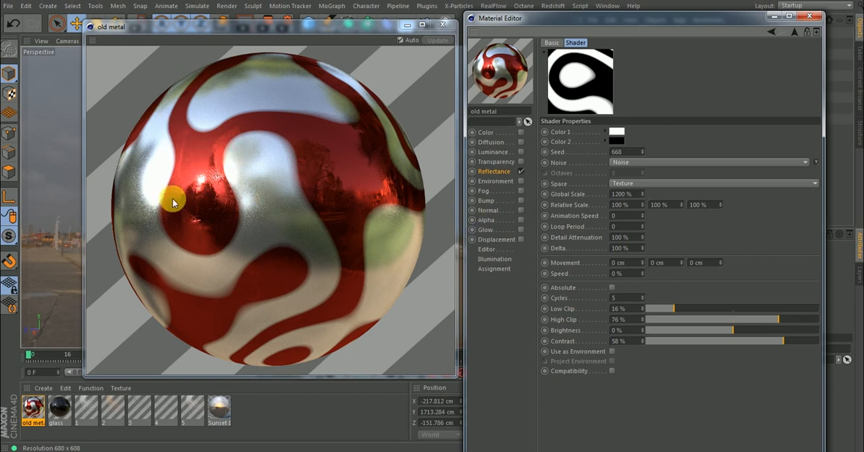
Return to the Base color layer's settings and clear the Noise shader from its Layer Mask texture.
left_click(795, 32)
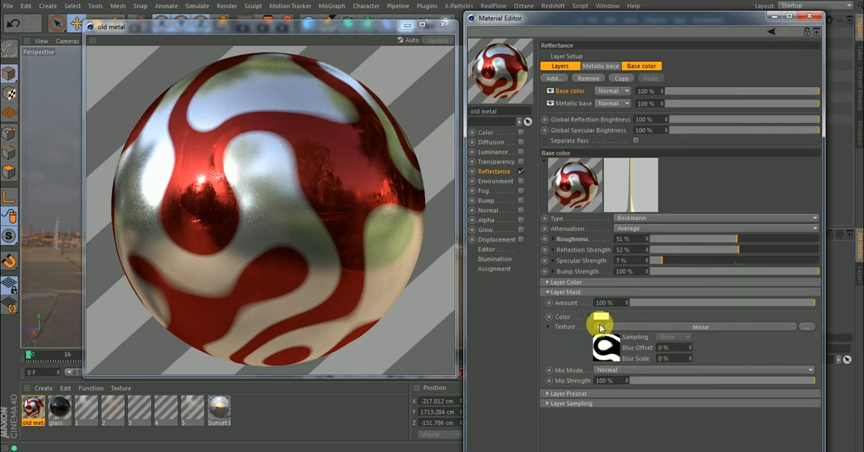
left_click(599, 327)
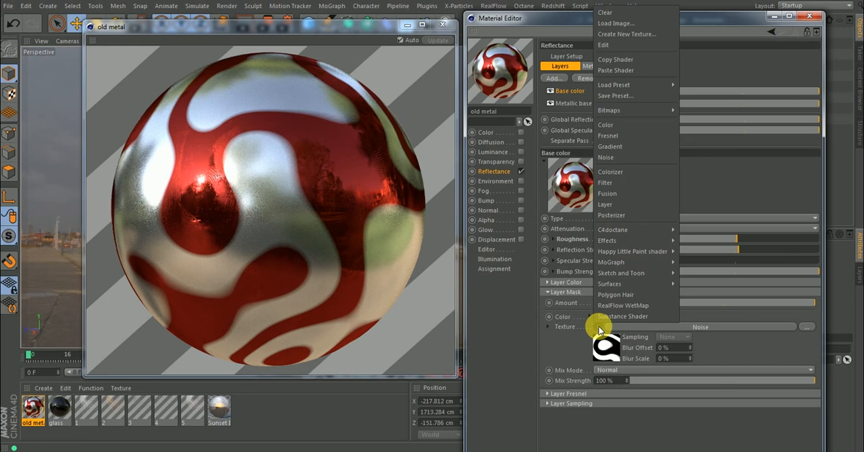
left_click(604, 15)
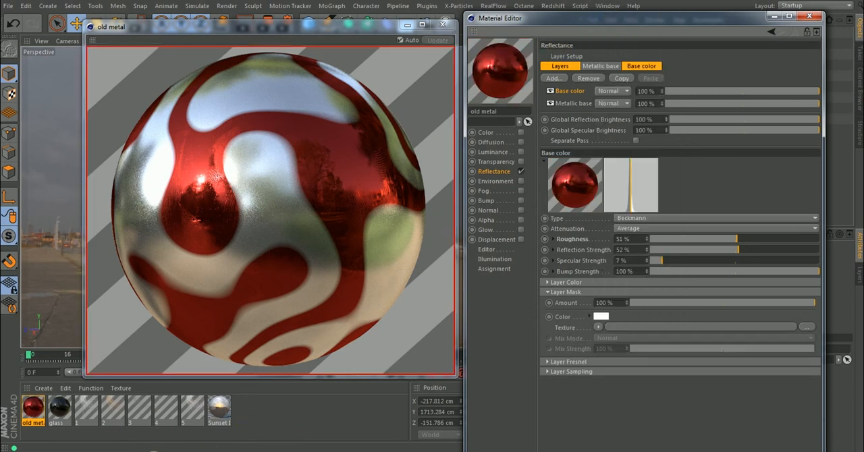
Load the Wiping Residue image from the Imperfections folder as the Layer Mask texture, without copying it to the project location.
mouse_move(218, 412)
left_click(405, 396)
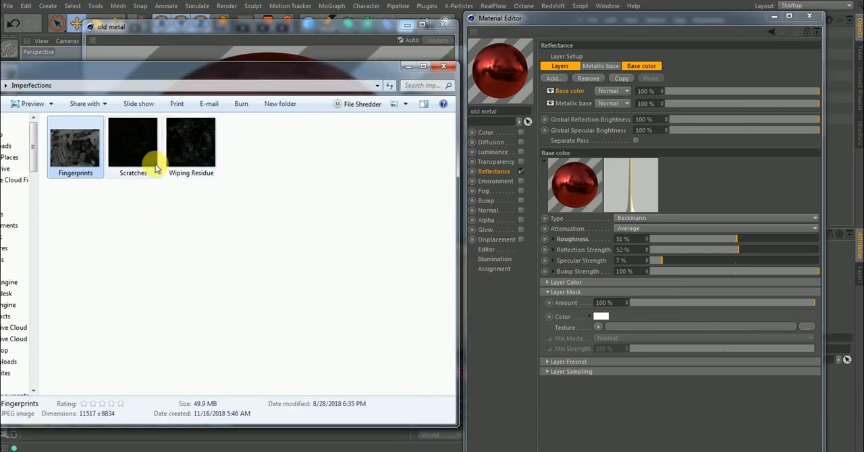
left_click(191, 142)
left_click_drag(191, 141, 601, 250)
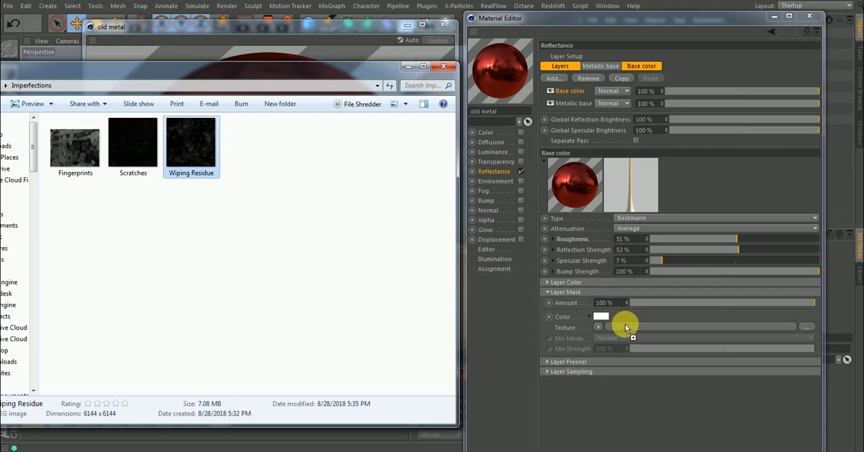
left_click_drag(625, 324, 625, 325)
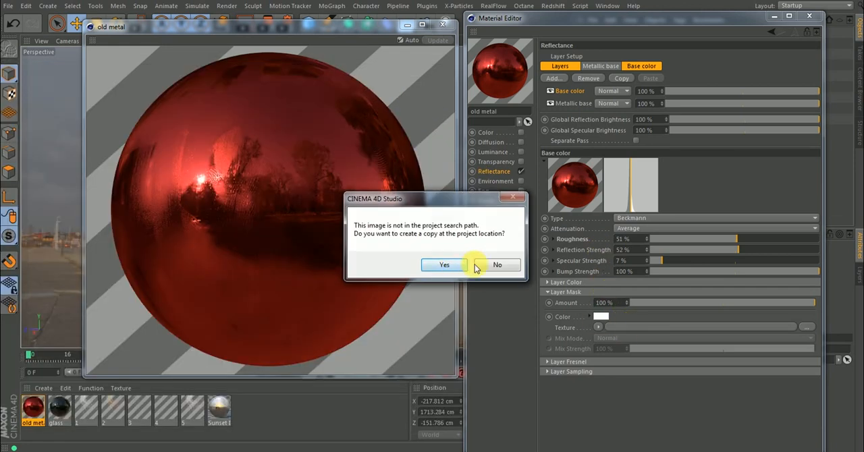
left_click(497, 266)
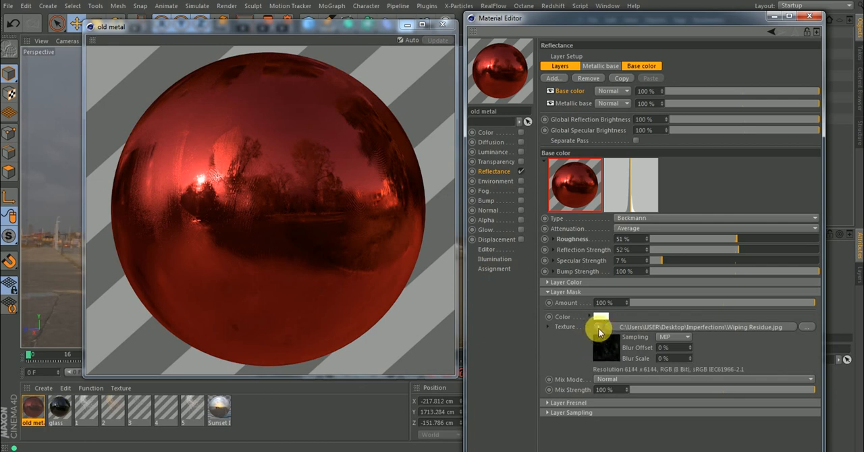
Wrap the mask's Wiping Residue image in a Layer shader and open that shader's properties.
left_click(599, 328)
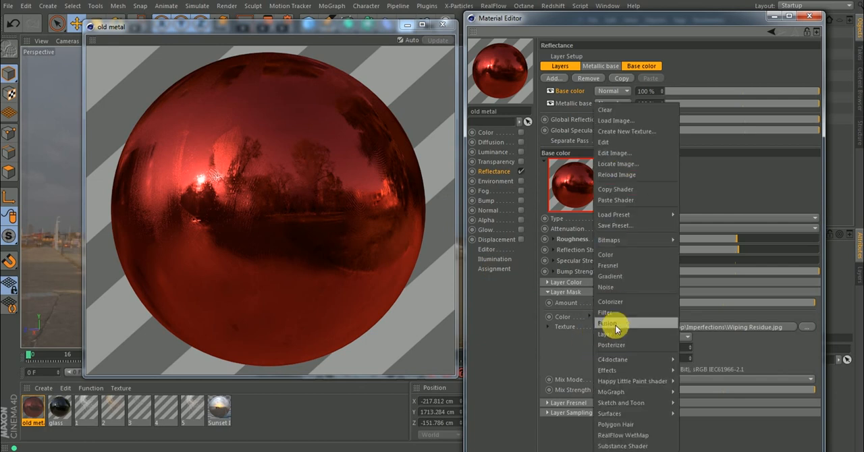
left_click(618, 334)
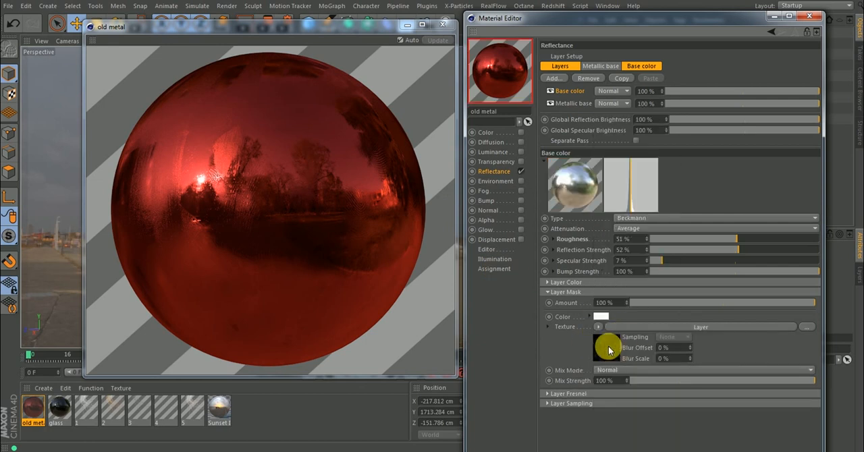
left_click(607, 346)
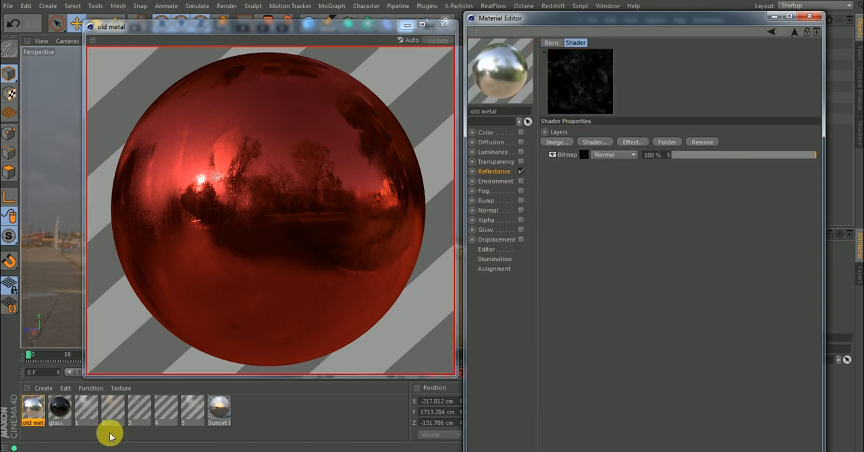
Add the Scratches image from the Imperfections folder to the Layer shader, without copying it to the project location.
mouse_move(211, 397)
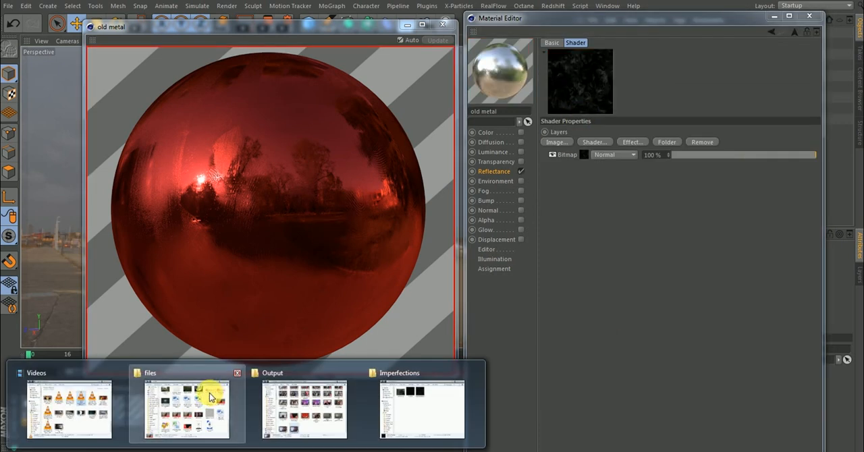
left_click(437, 396)
left_click(148, 153)
left_click_drag(149, 154, 592, 189)
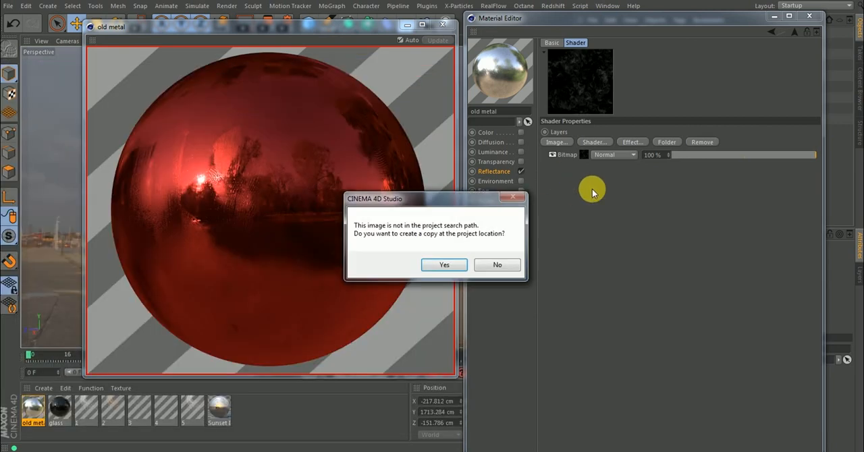
left_click(497, 265)
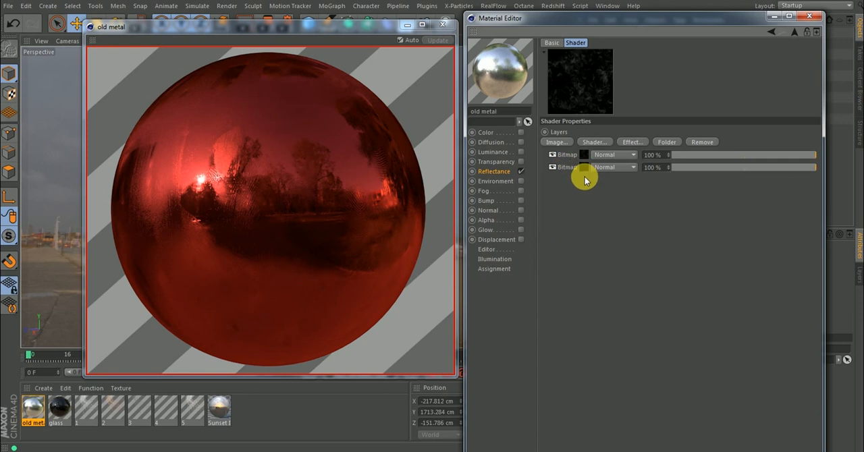
Rename the scratches bitmap layer Scratch and the wiping residue layer noise, and place Scratch above noise with both layers visible.
left_click(554, 156)
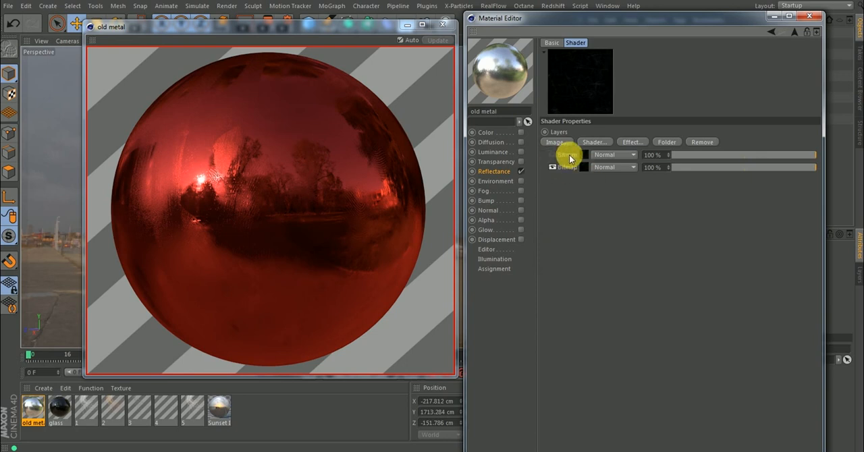
double_click(572, 168)
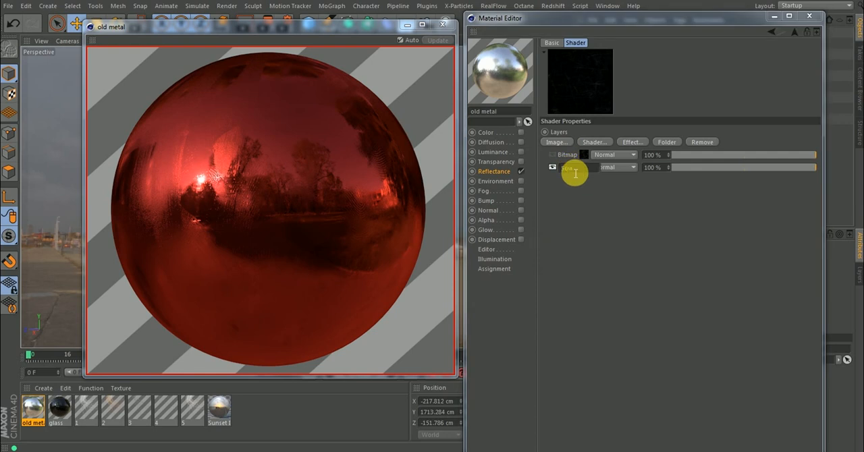
type("Scratch")
key("Return")
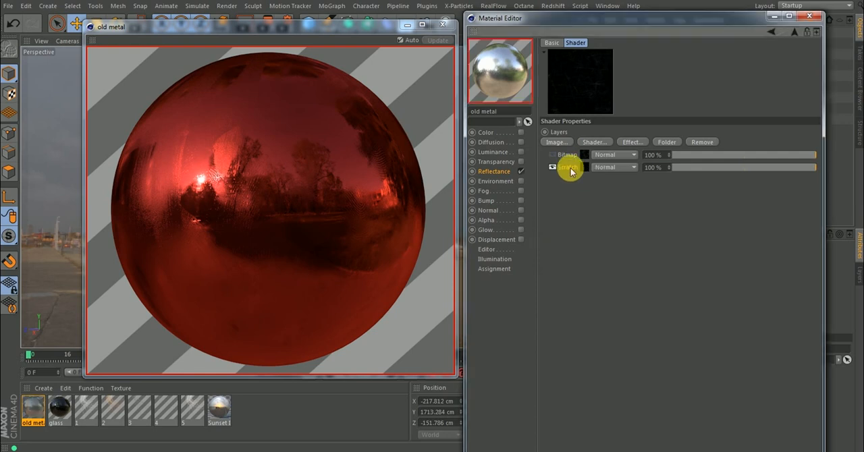
double_click(572, 156)
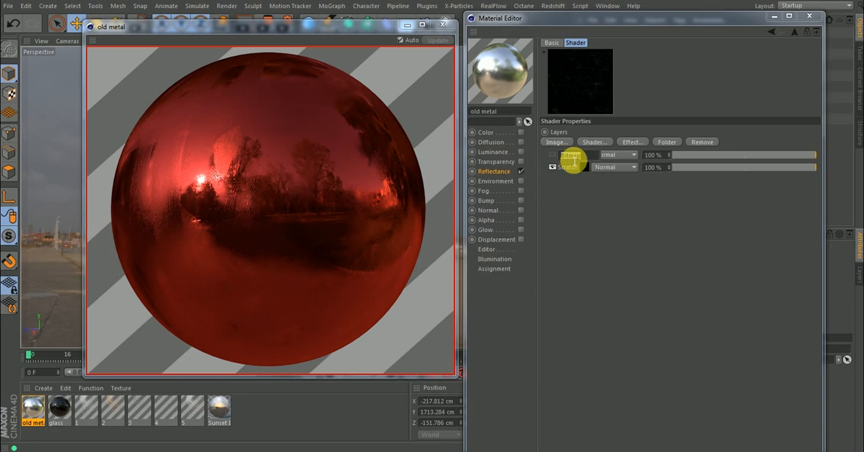
type("noise")
key("Return")
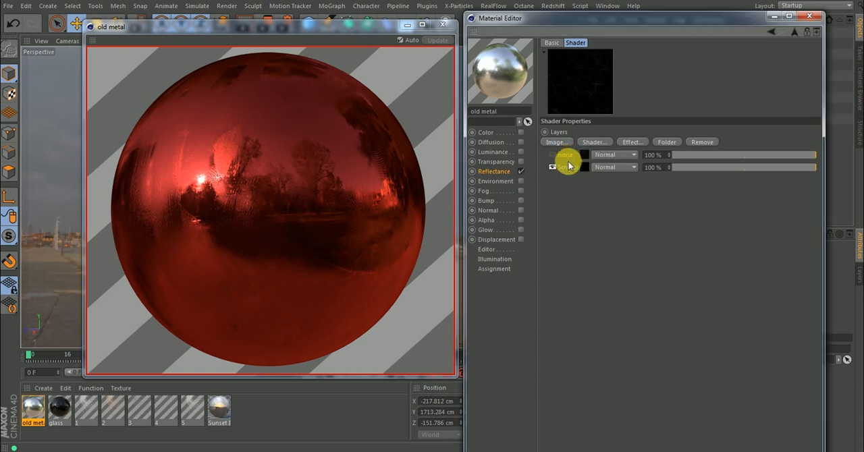
mouse_move(569, 167)
left_mouse_down()
mouse_move(565, 150)
mouse_move(554, 168)
mouse_move(579, 154)
left_mouse_up()
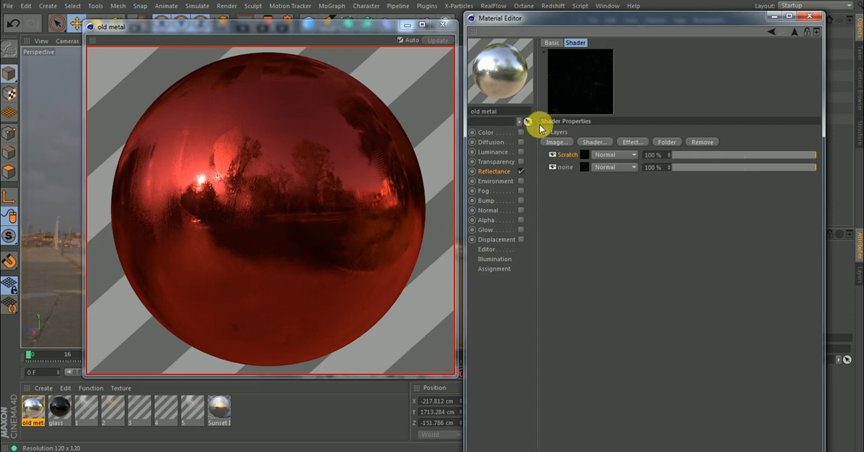
Try Soft Light and Overlay blending on the Scratch layer, and set its blend mode to Screen.
left_click(614, 155)
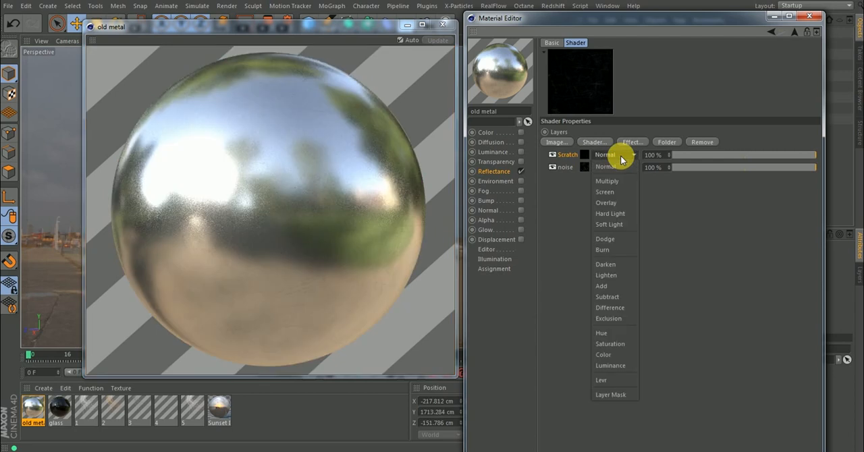
left_click(614, 225)
left_click(613, 155)
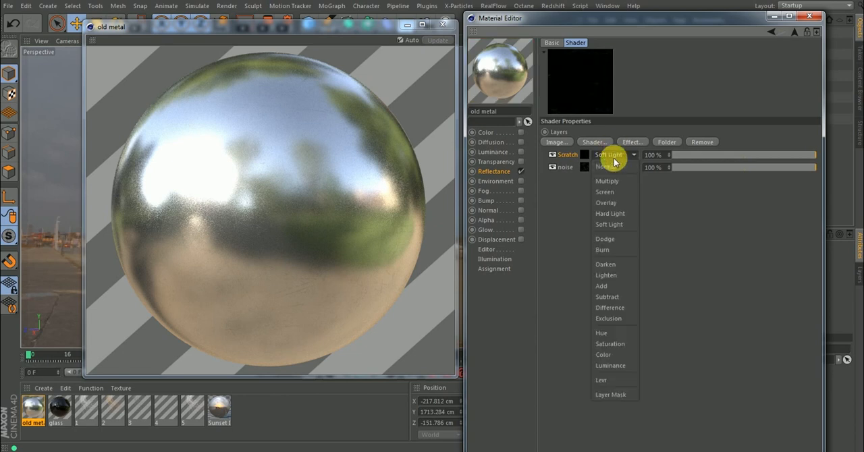
left_click(608, 203)
left_click(612, 155)
left_click(605, 192)
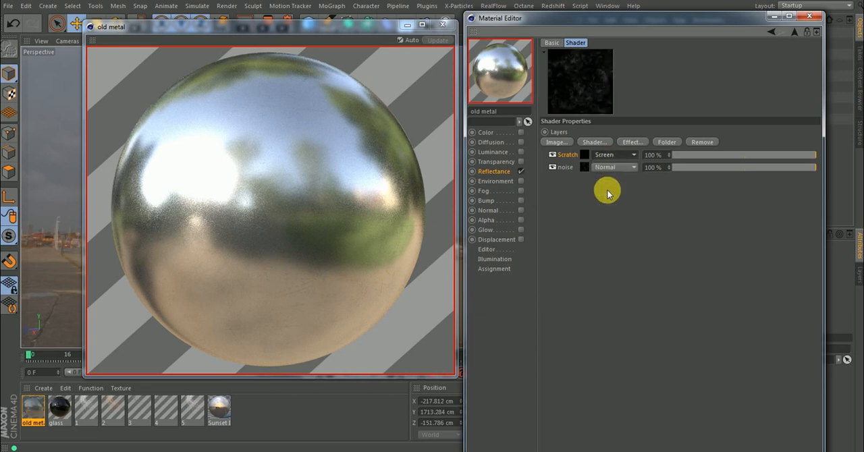
Compare the Multiply, Hard Light and Burn blend modes on the Scratch layer, and return it to Screen.
left_click(612, 155)
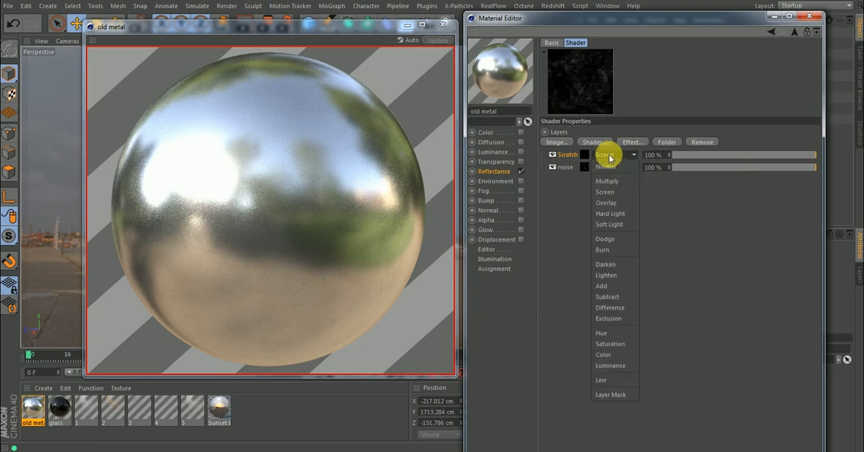
left_click(605, 181)
left_click(608, 155)
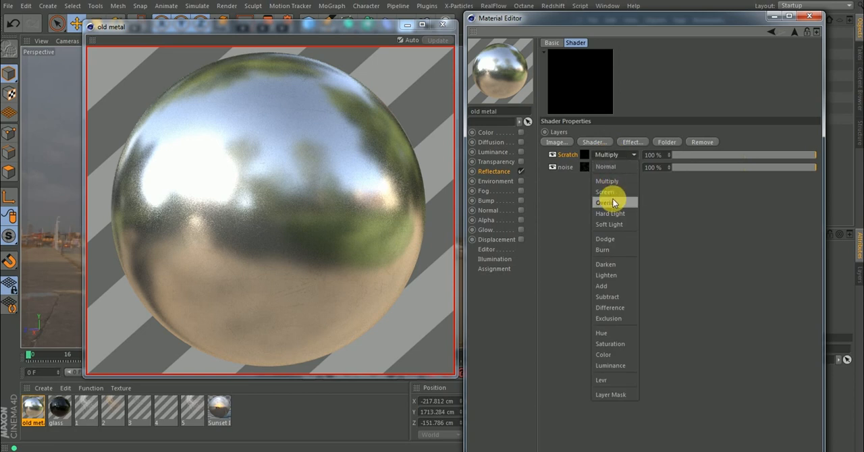
left_click(612, 213)
left_click(615, 156)
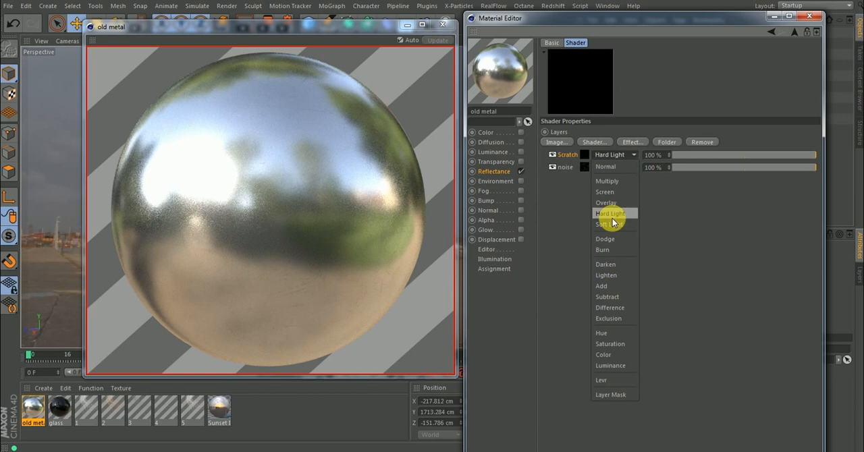
left_click(608, 250)
left_click(615, 156)
left_click(606, 194)
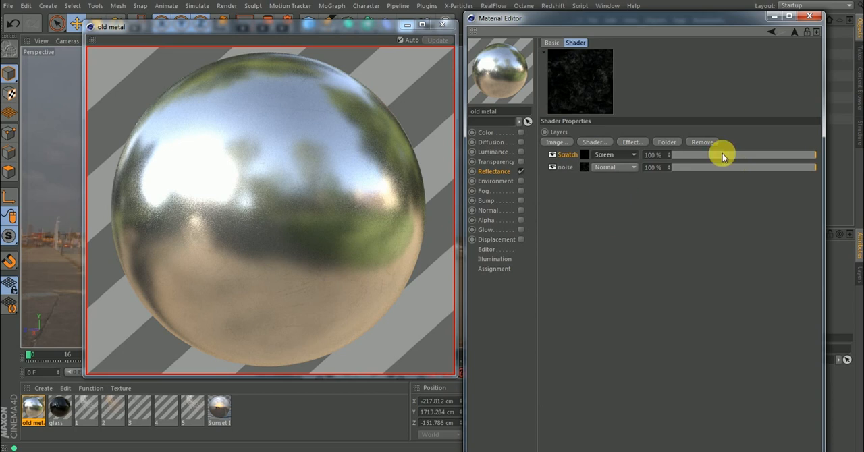
Lower the noise layer's strength to 63% and return to the Base color layer's settings.
left_click_drag(792, 170, 764, 170)
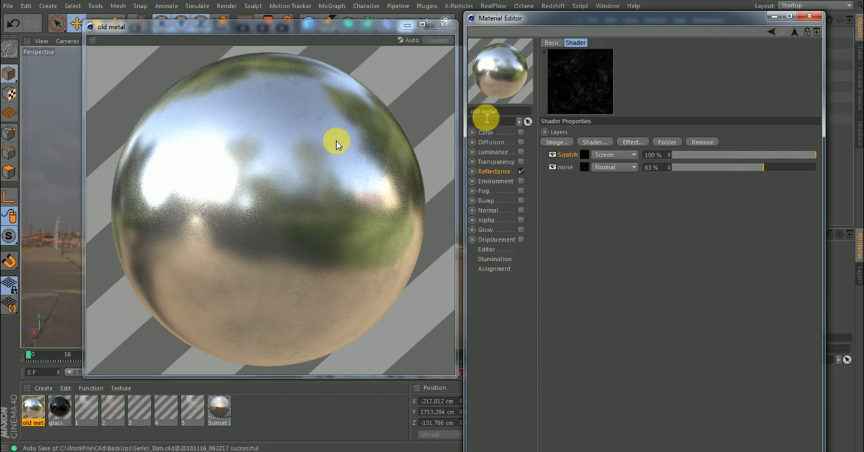
left_click(794, 32)
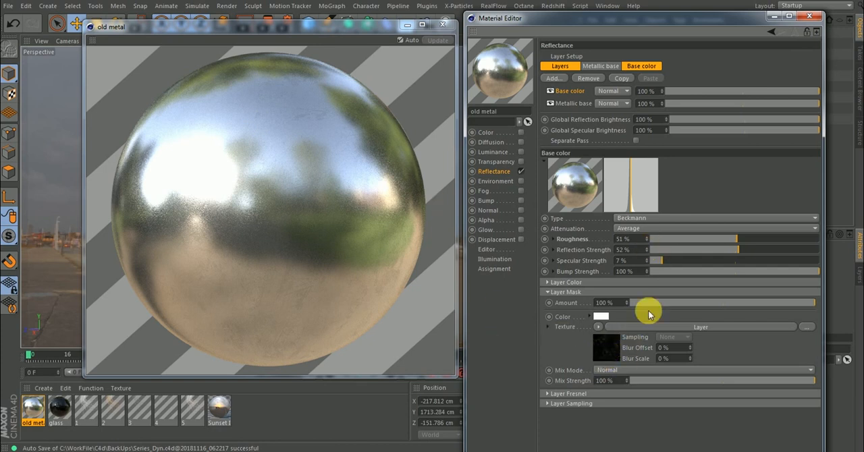
In the Base color layer mask, open the noise layer's Wiping Residue image and raise its exposure to 1.82.
left_click(612, 348)
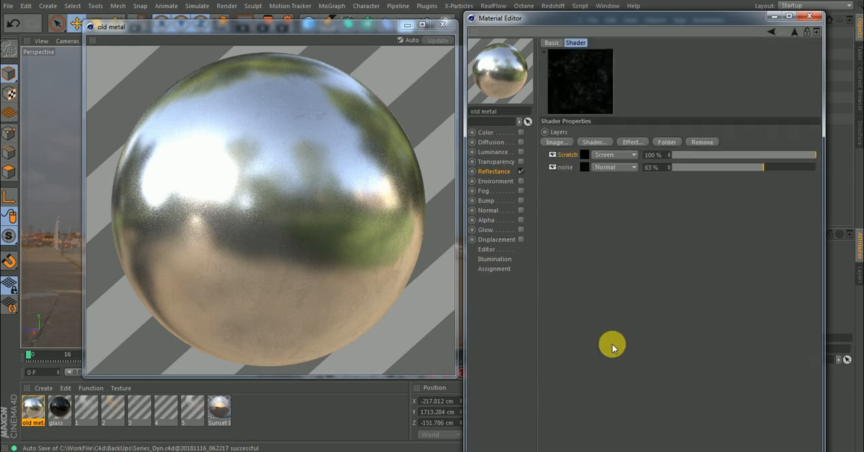
left_click(585, 168)
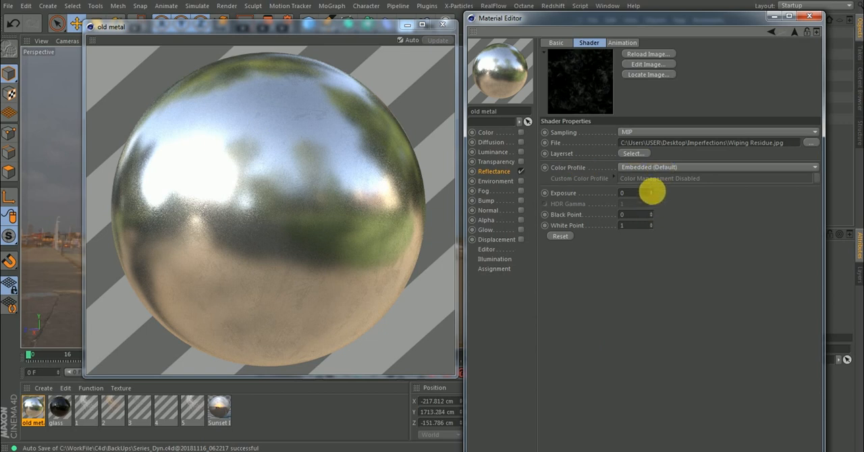
left_click_drag(652, 197, 654, 165)
left_click_drag(653, 193, 654, 165)
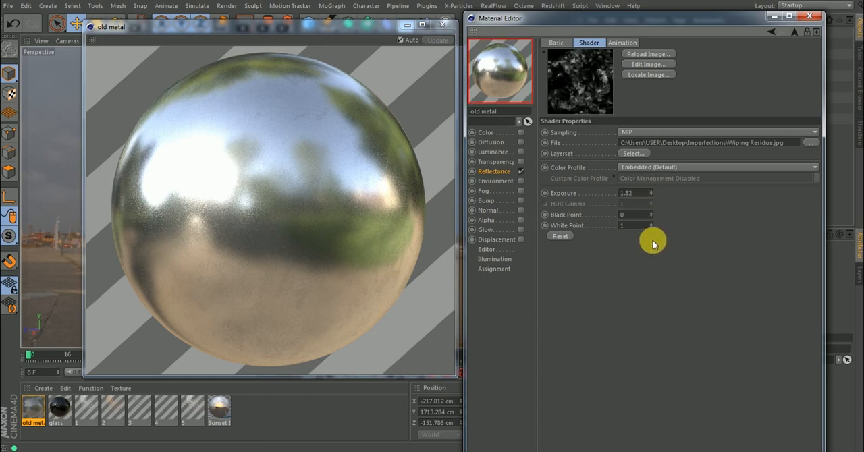
Set the Wiping Residue image's black point to 0.01 and its white point to 0.1.
left_click_drag(651, 214, 650, 213)
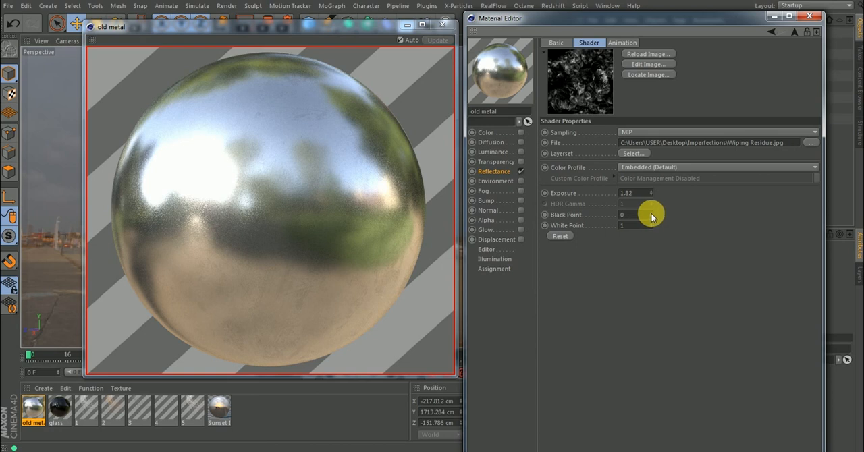
left_click_drag(652, 215, 652, 229)
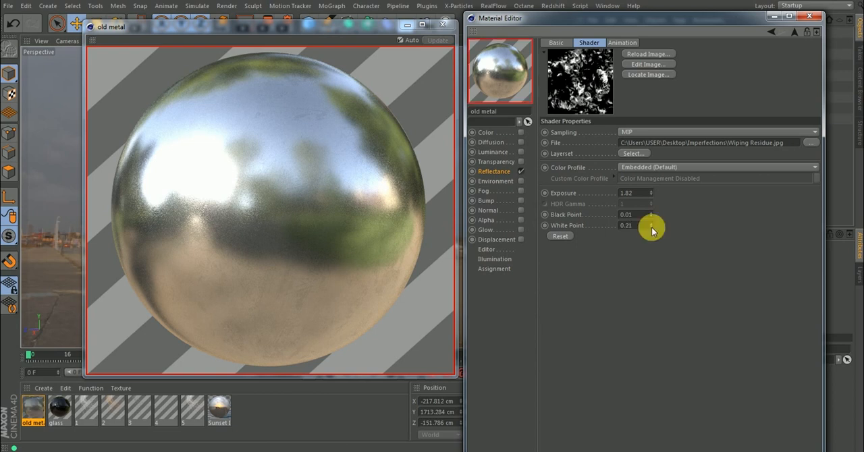
left_click_drag(652, 227, 652, 227)
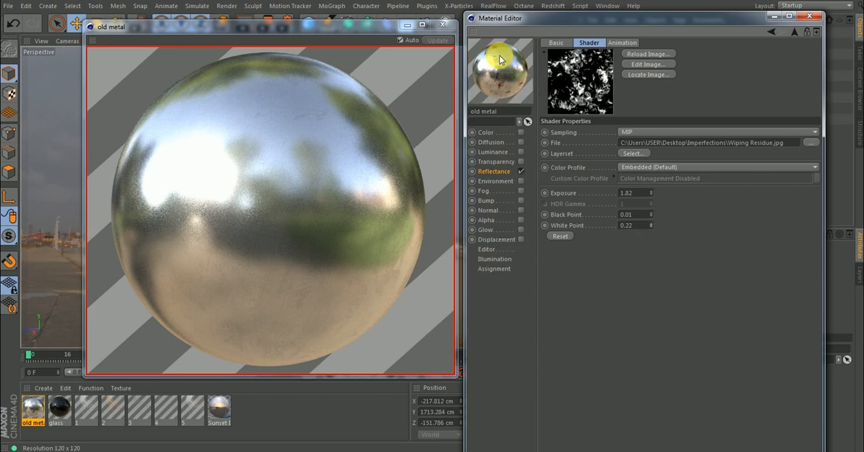
left_click_drag(653, 229, 652, 231)
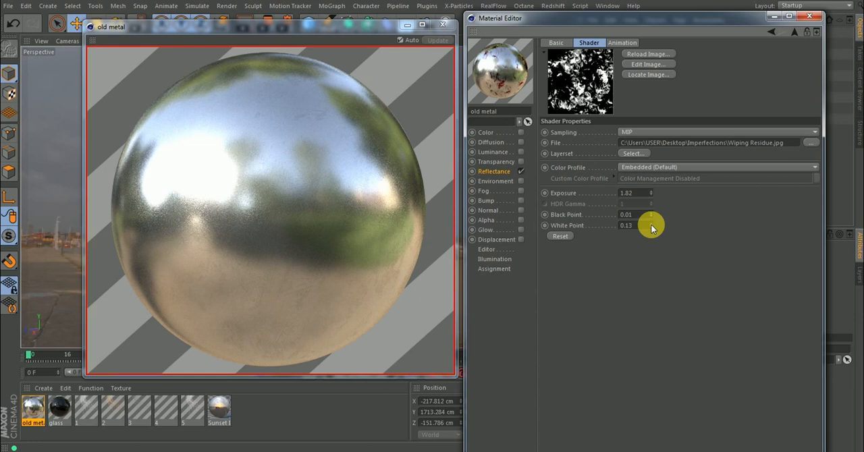
left_click_drag(652, 230, 652, 231)
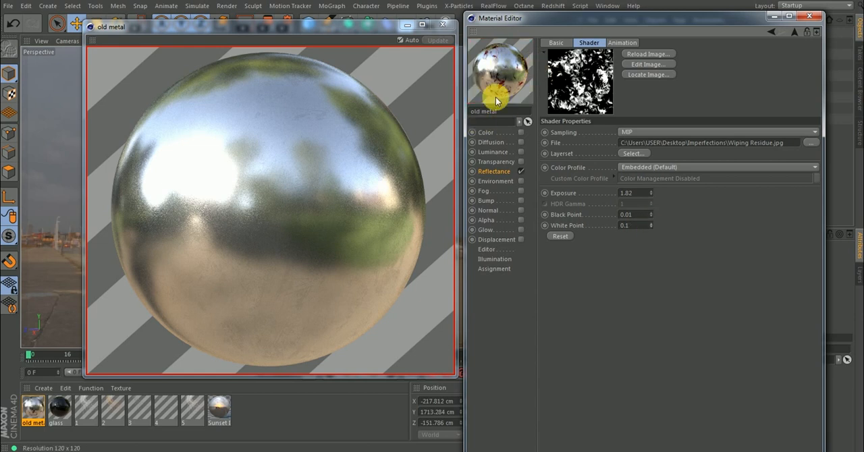
Hide the noise layer in the mask, and set the Scratch layer image's black point to 0.01.
left_click(796, 32)
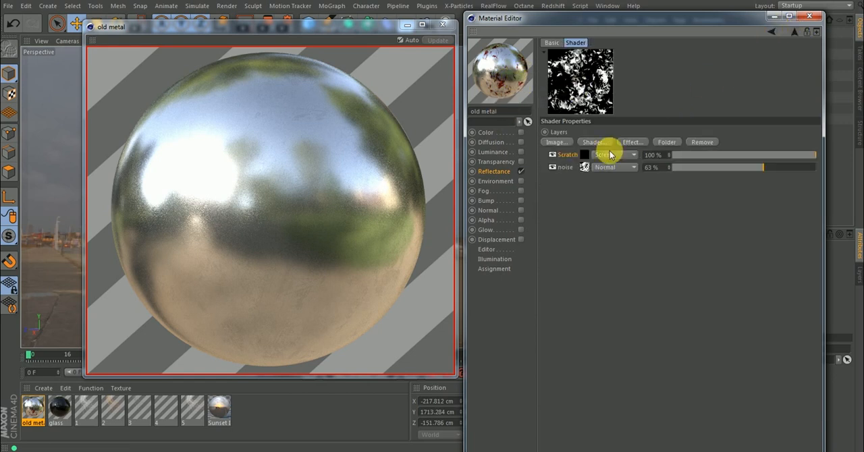
left_click(553, 169)
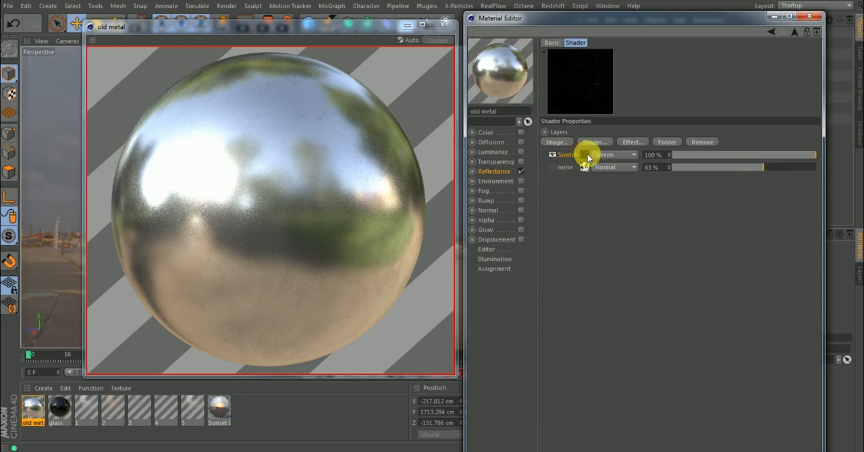
left_click(586, 156)
left_click(651, 212)
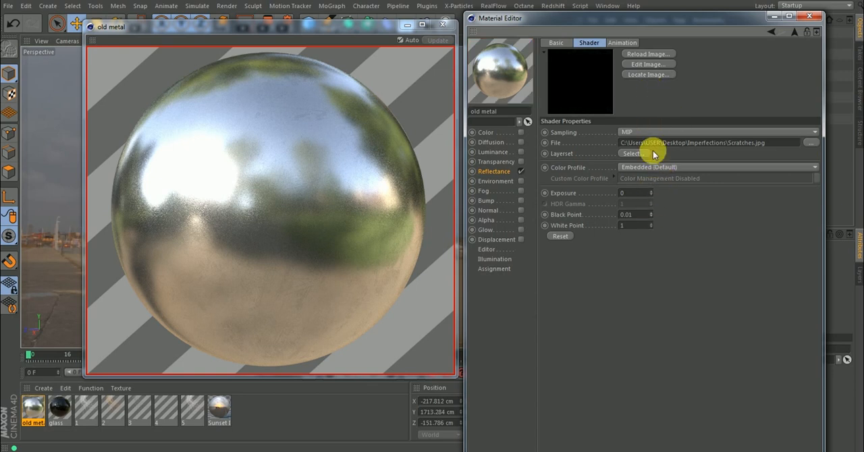
Raise the Scratches image's exposure to 0.7 and set its white point to 0.2.
left_click(652, 192)
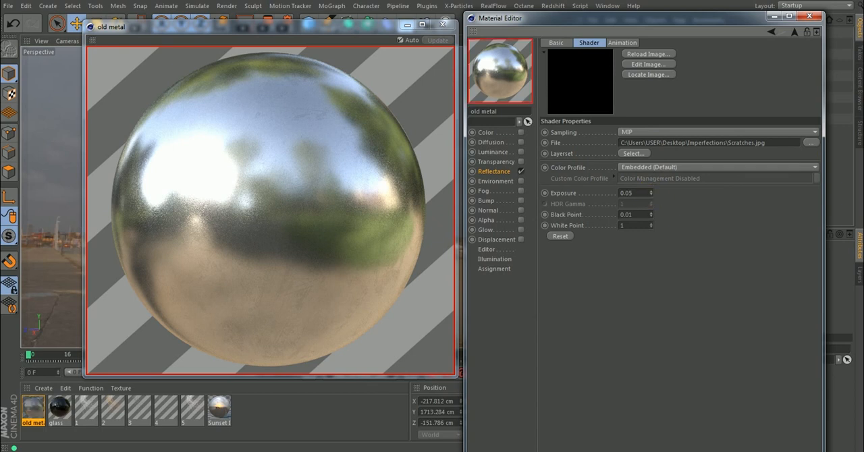
left_click_drag(652, 193, 653, 192)
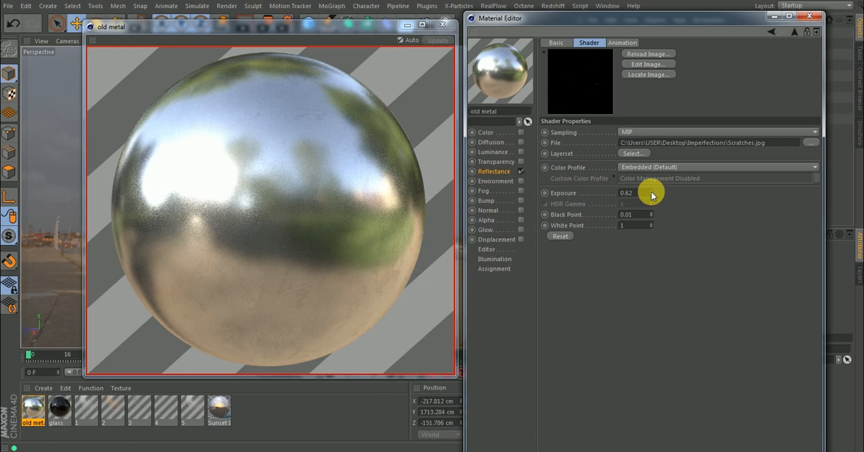
left_click(652, 194)
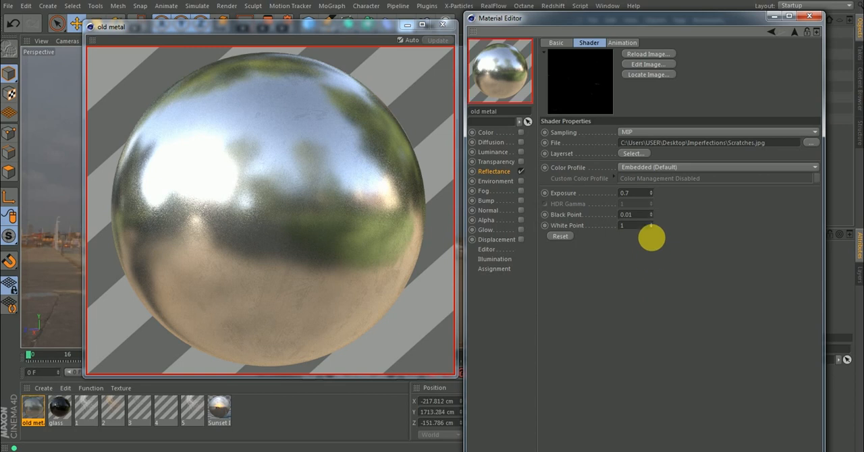
left_click(637, 226)
type("0.2")
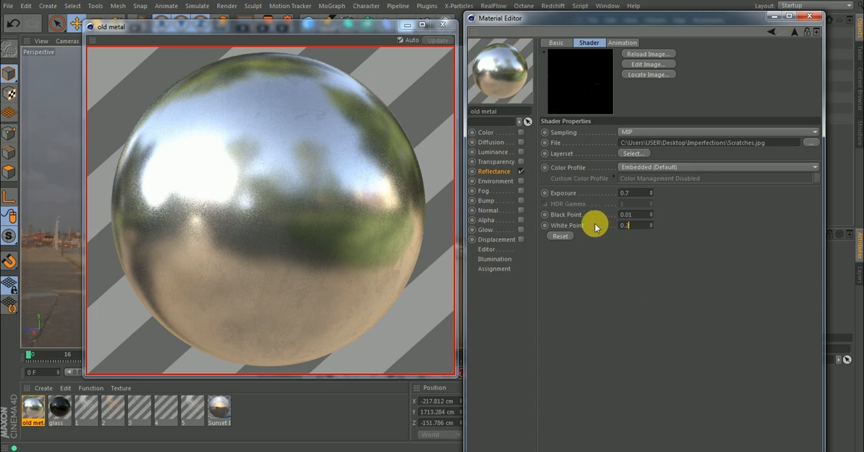
key("Return")
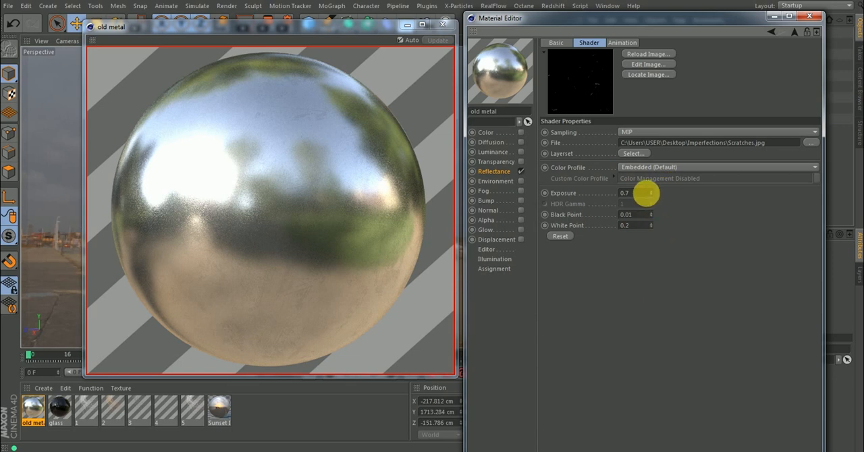
Try exposures of 0.1, 2 and 5 on the Scratches image, and settle on 3.
left_click(634, 196)
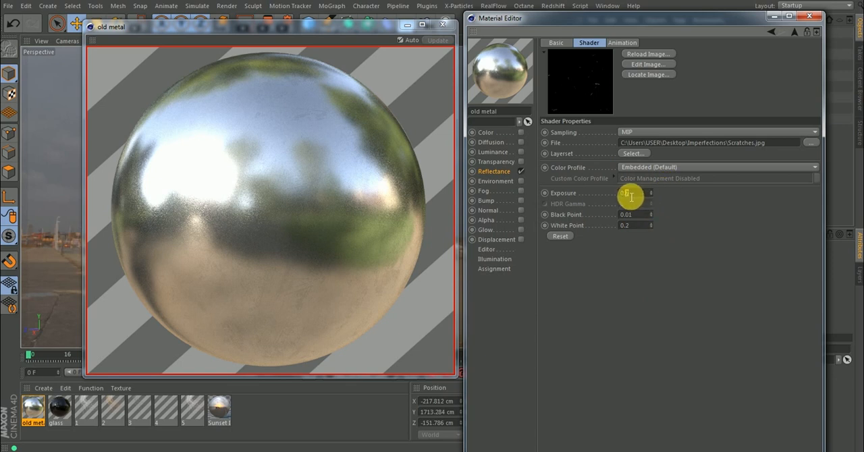
type("0.1")
key("Return")
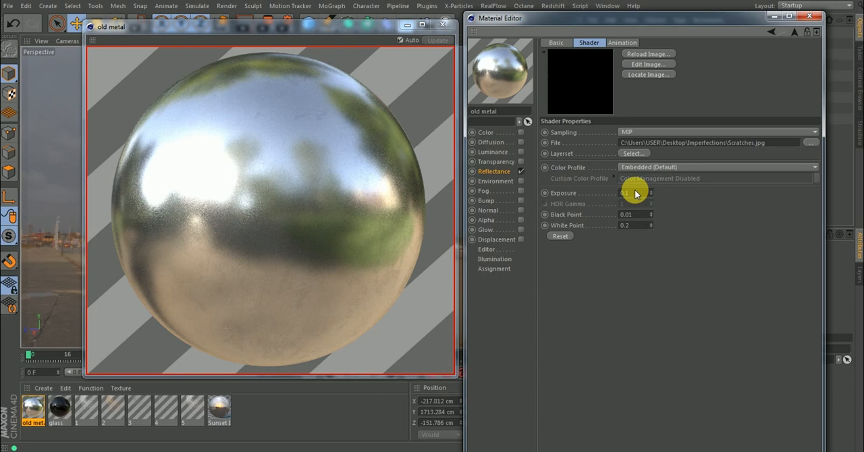
left_click_drag(638, 197, 617, 195)
key("Return")
left_click_drag(625, 196, 596, 196)
type("2")
key("Return")
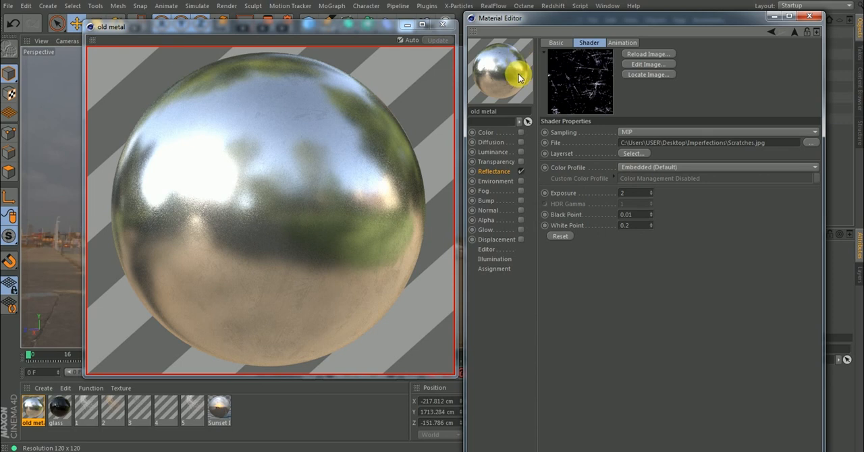
left_click(627, 193)
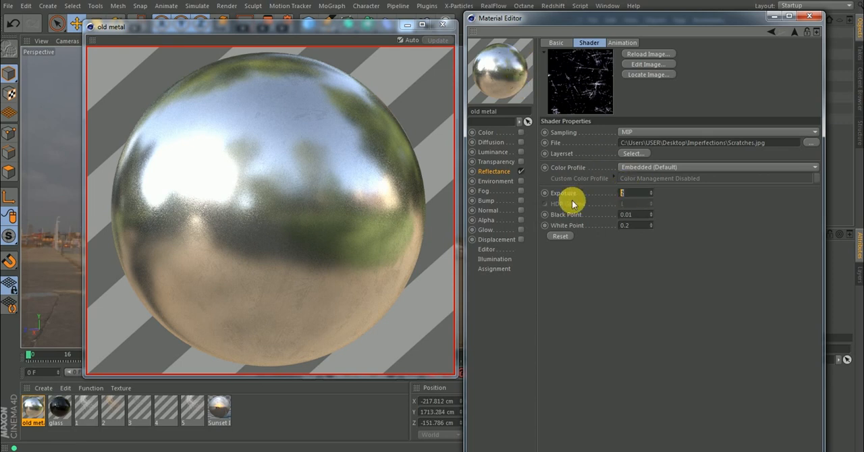
type("5")
key("Return")
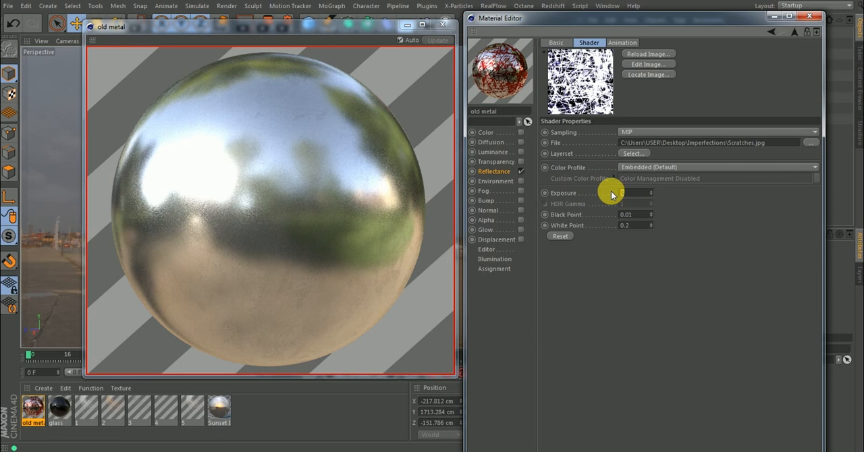
key("ctrl+z")
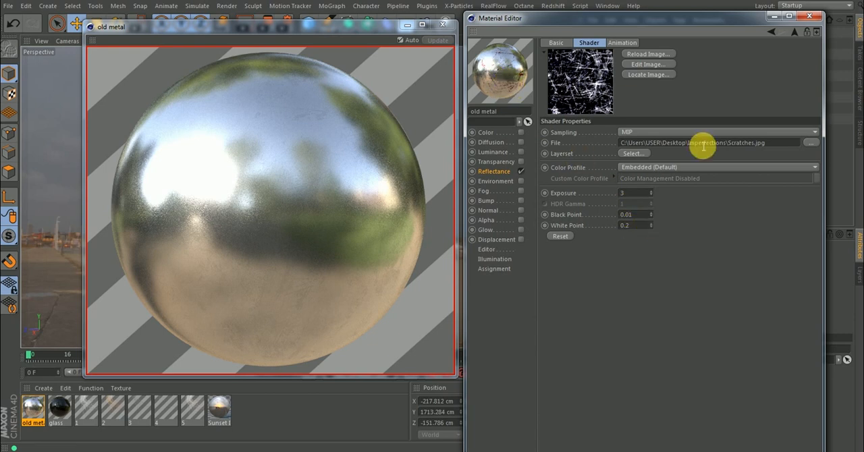
Make the noise layer visible again in the mask and return to the Base color layer's settings.
left_click(794, 31)
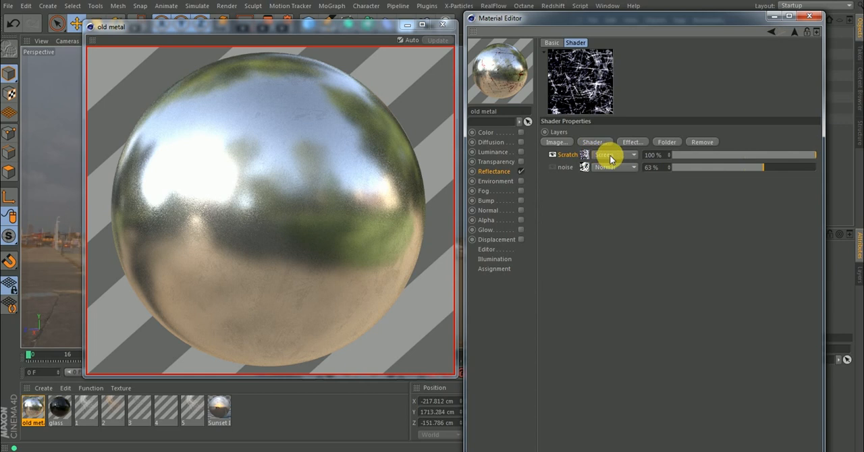
left_click(553, 167)
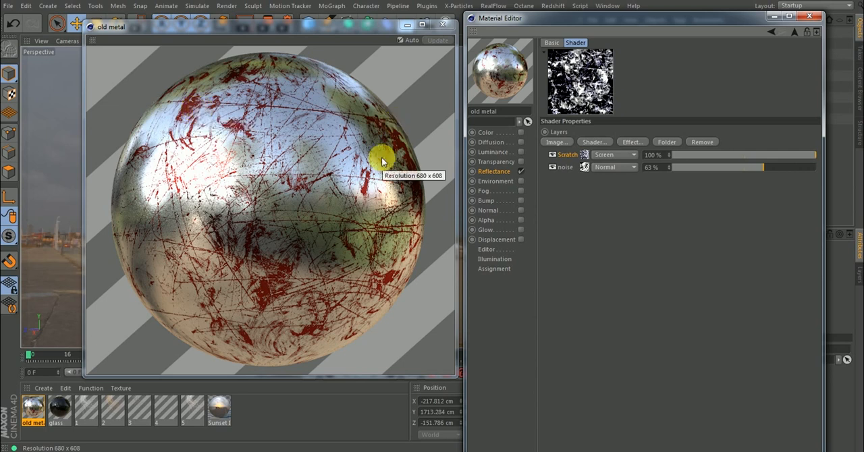
left_click(797, 33)
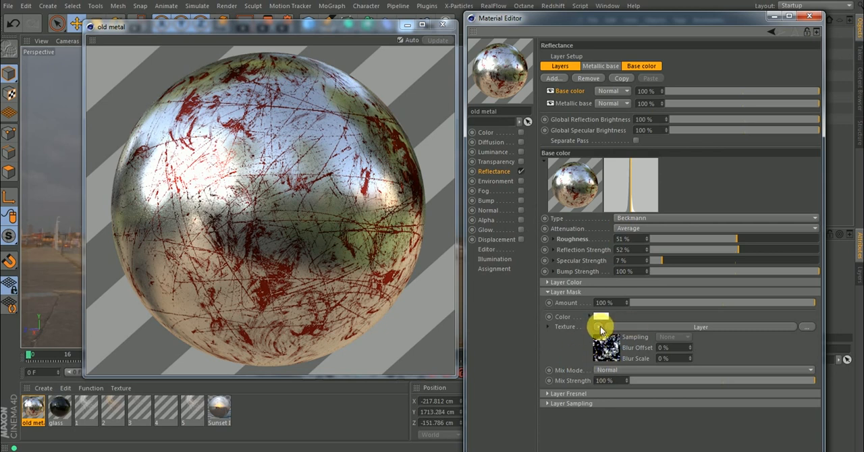
Wrap the Base color layer mask's Layer texture in a Colorizer shader and open the Colorizer's settings.
left_click(601, 329)
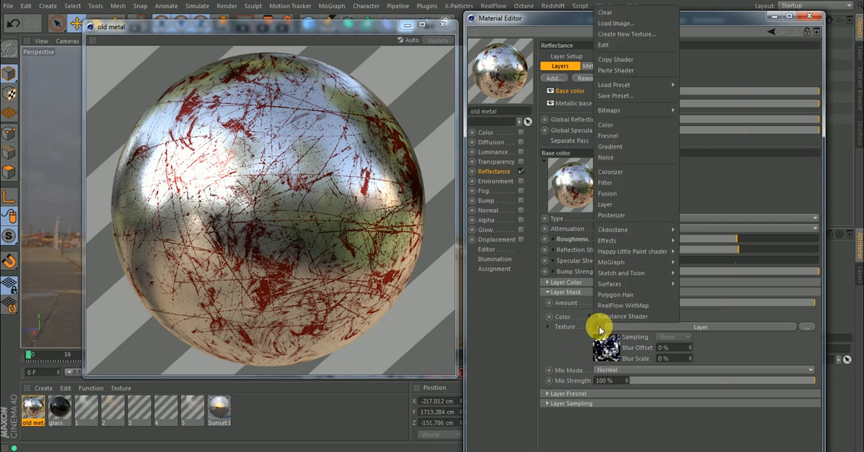
left_click(619, 171)
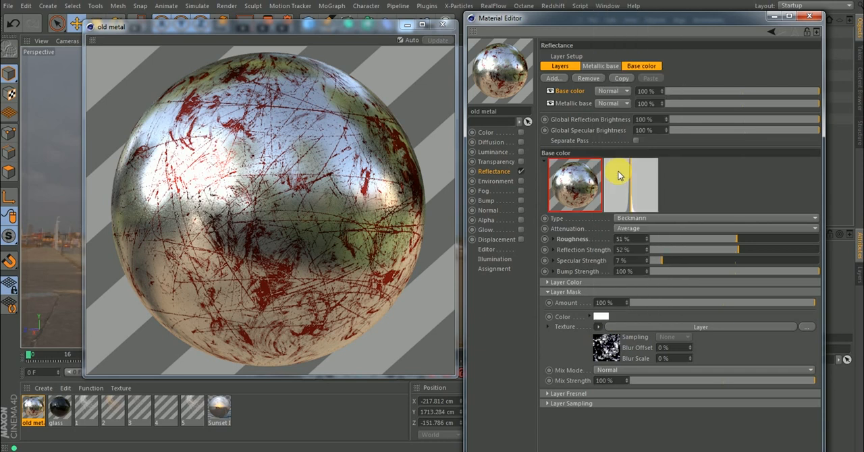
left_click(607, 349)
Recolor the yellow end knot of the Colorizer gradient to white and invert the gradient.
left_click_drag(702, 202, 718, 245)
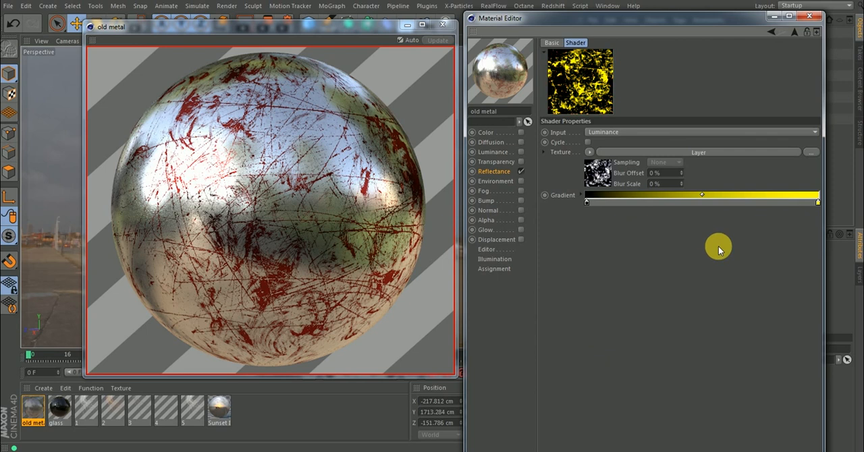
double_click(815, 203)
left_click_drag(810, 215, 703, 217)
left_click(770, 241)
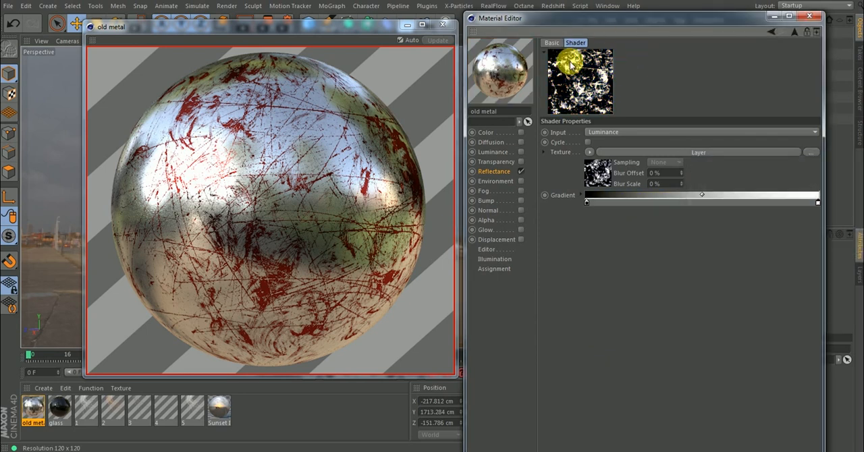
right_click(685, 195)
left_click(693, 203)
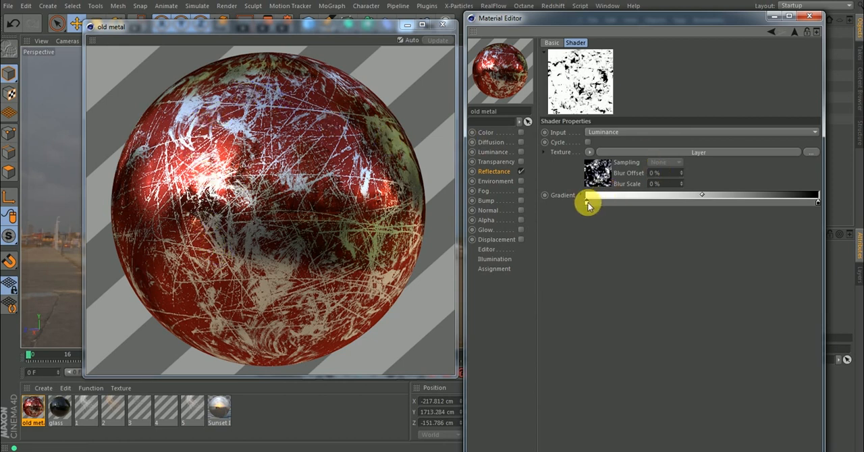
Shift the gradient's white knot close to the black knot to sharpen the mask, and return to the Base color layer's settings.
left_click_drag(607, 204, 673, 199)
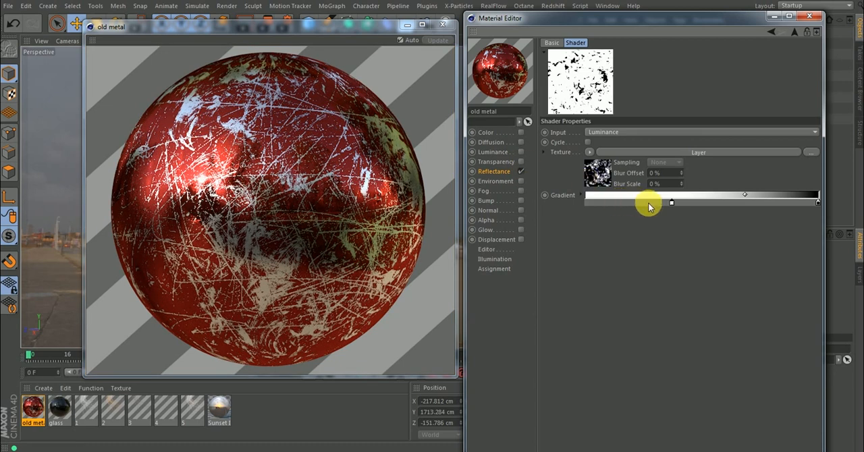
left_click_drag(671, 202, 717, 209)
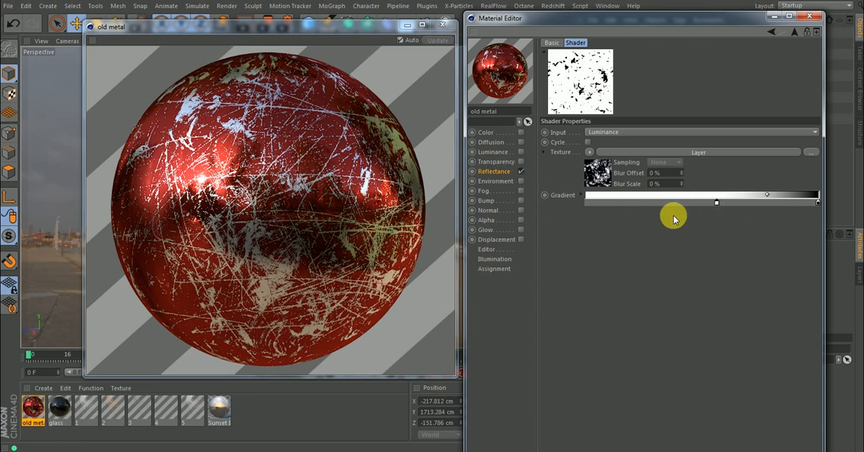
left_click_drag(718, 204, 791, 211)
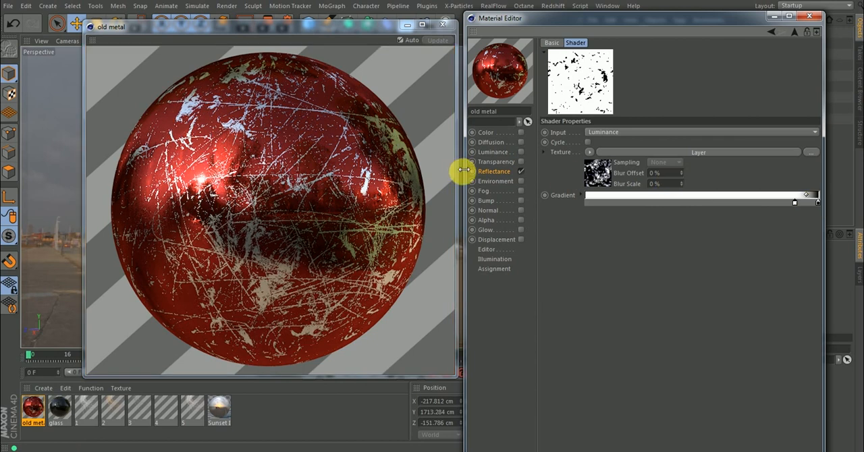
left_click_drag(795, 204, 809, 204)
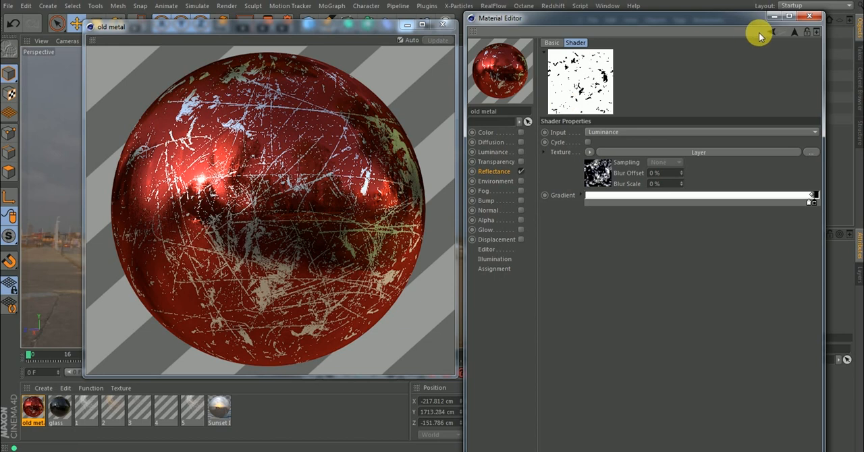
left_click(795, 32)
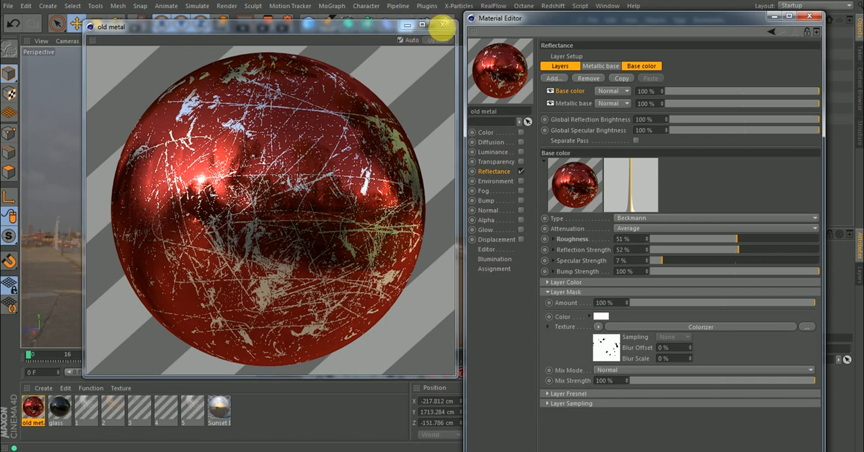
Subdivide all polygons of the old metal spheres with Subdivision 3 and Smooth Subdivision, and return to model mode.
left_click(407, 29)
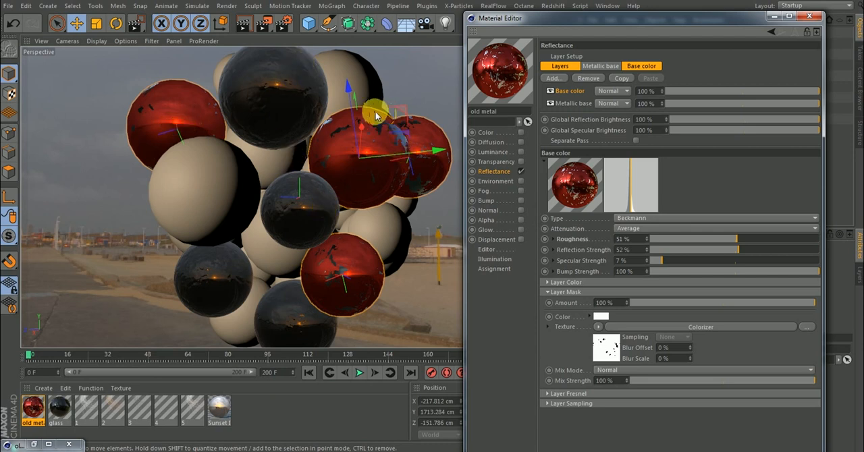
left_click(9, 170)
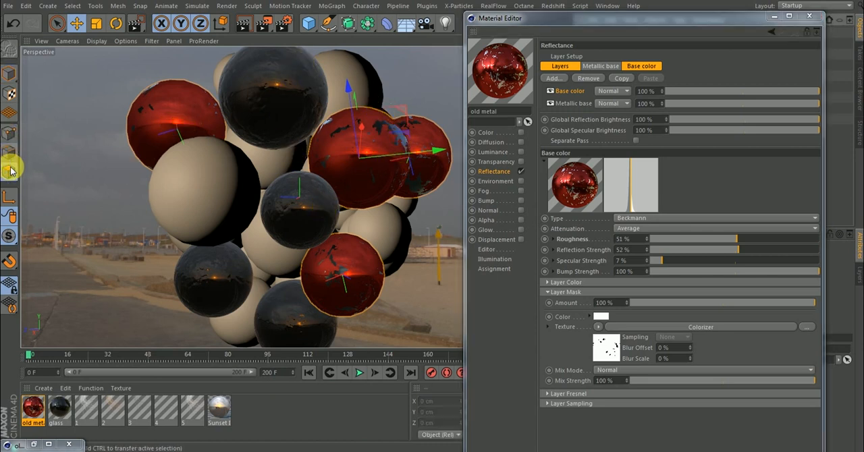
key("ctrl+a")
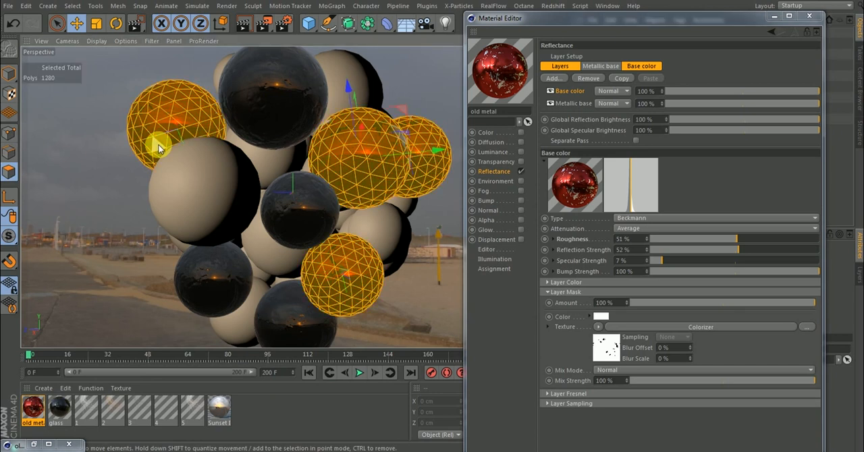
right_click(83, 133)
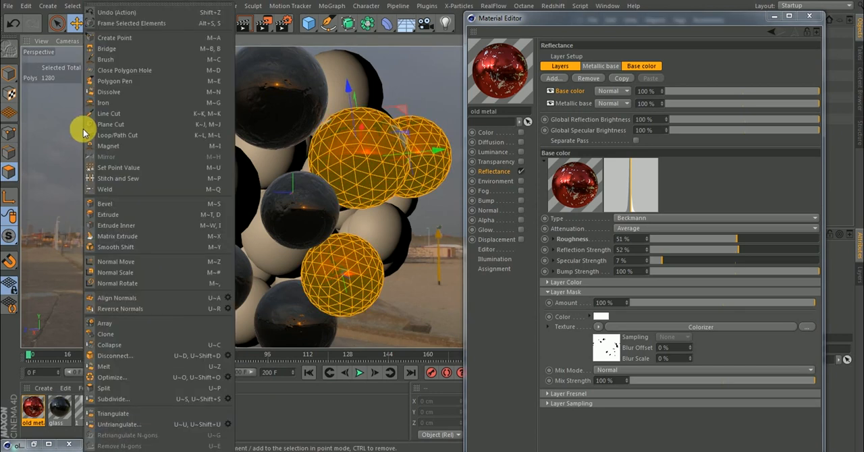
left_click(223, 399)
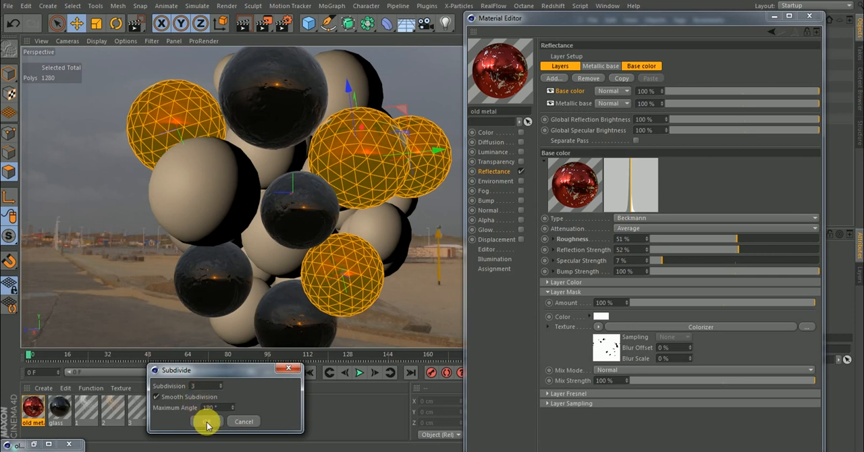
left_click(207, 422)
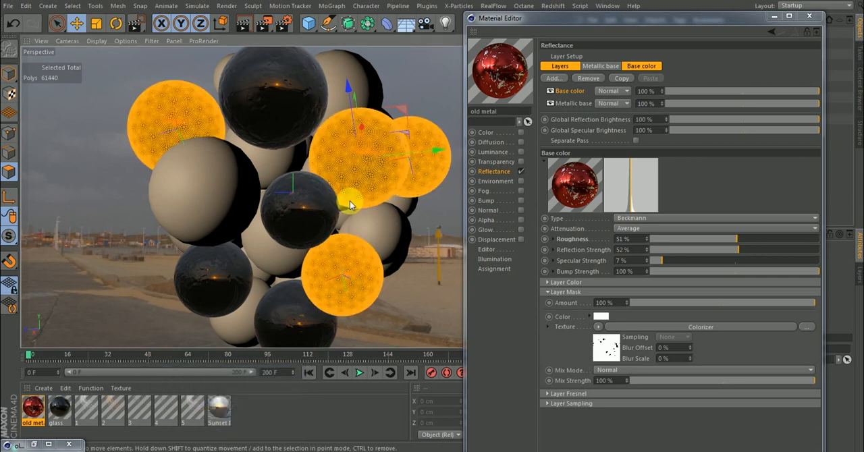
left_click(8, 73)
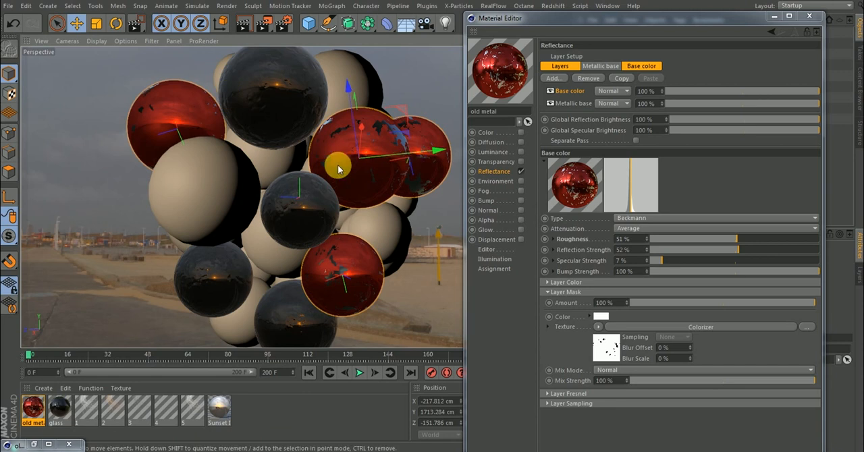
Enable the old metal material's Bump channel and paste a copy of the Base color mask's Colorizer shader as its texture.
left_click(32, 445)
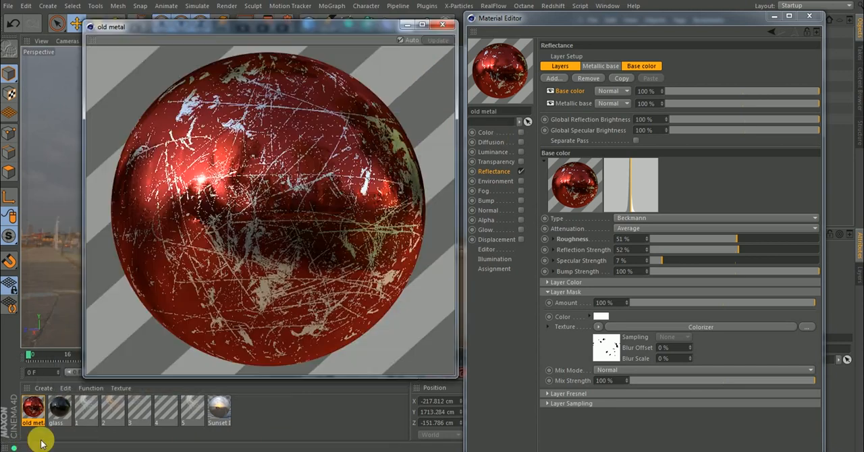
left_click(599, 326)
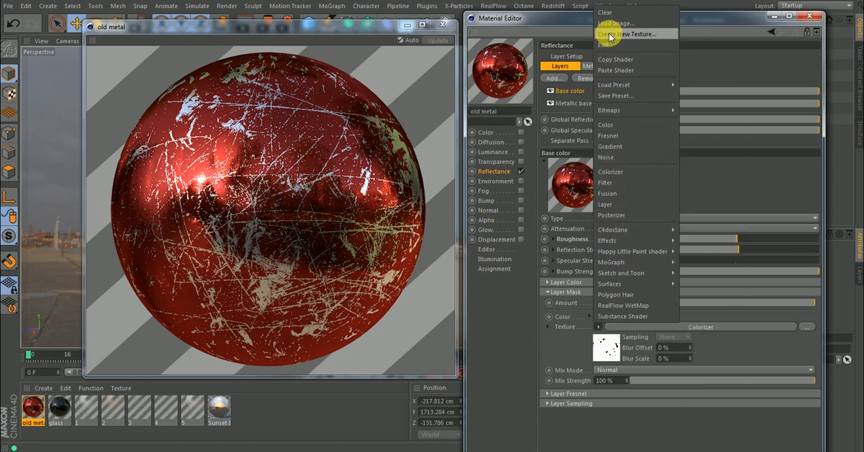
left_click(613, 60)
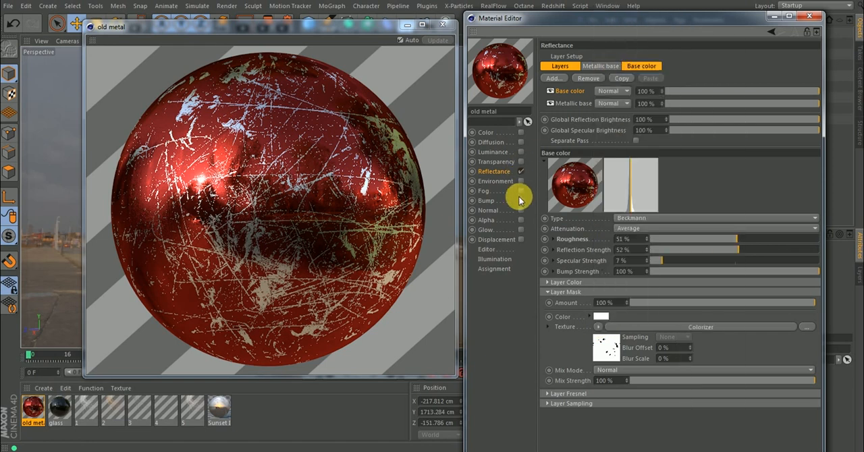
left_click(520, 202)
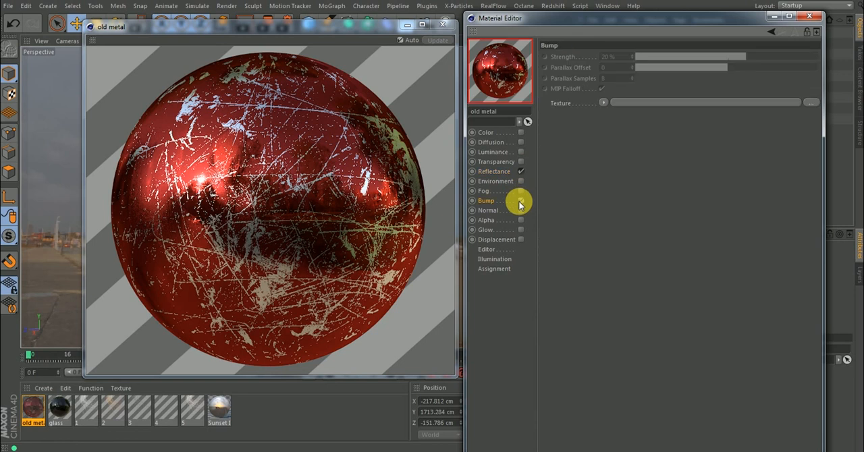
left_click(604, 102)
left_click(616, 158)
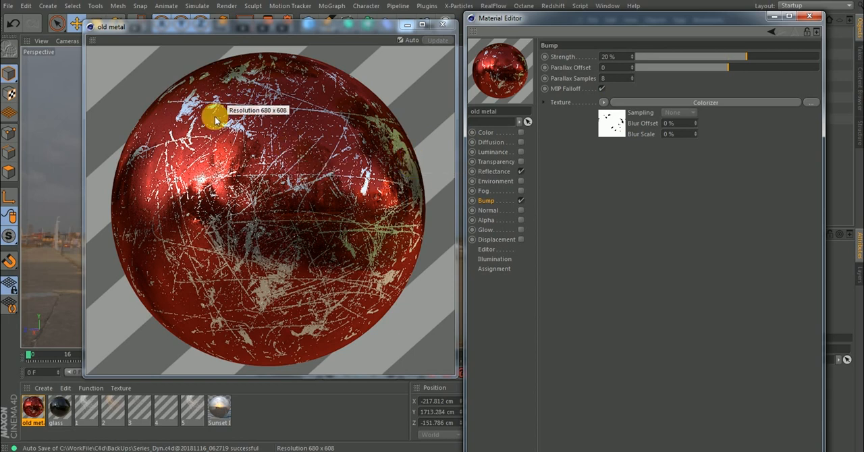
left_click(610, 123)
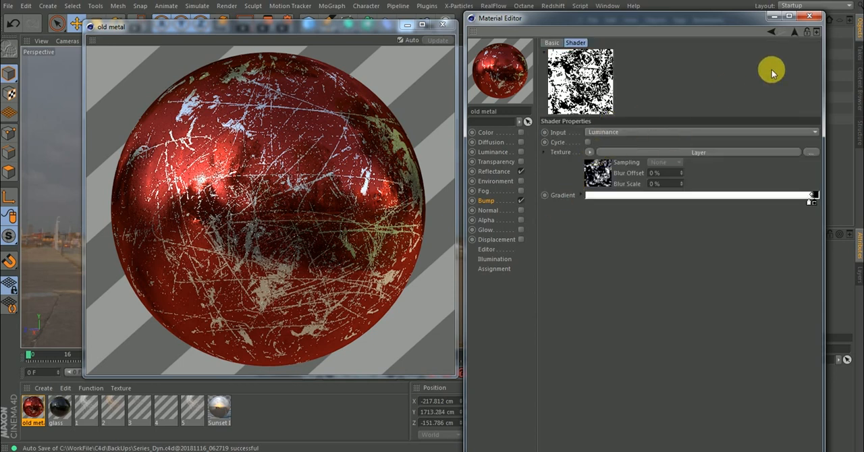
left_click(794, 33)
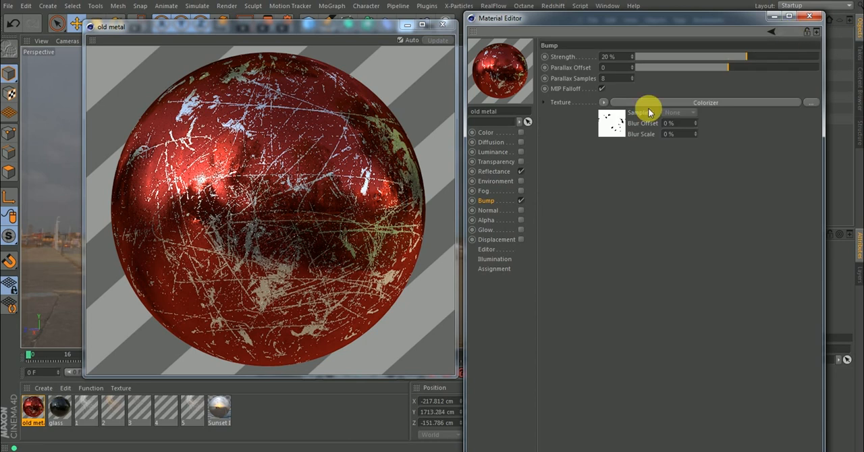
Enable the Displacement channel, paste the copied Colorizer shader as its texture, and set the Height to 1 cm.
left_click(520, 240)
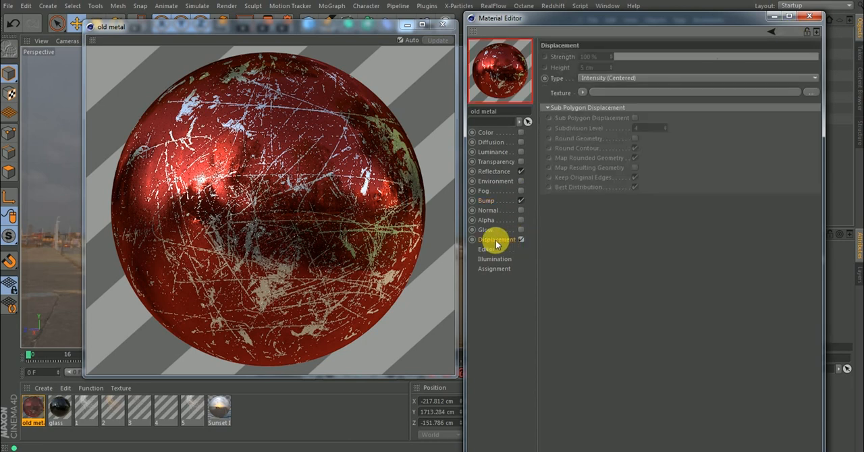
left_click(583, 92)
left_click(596, 146)
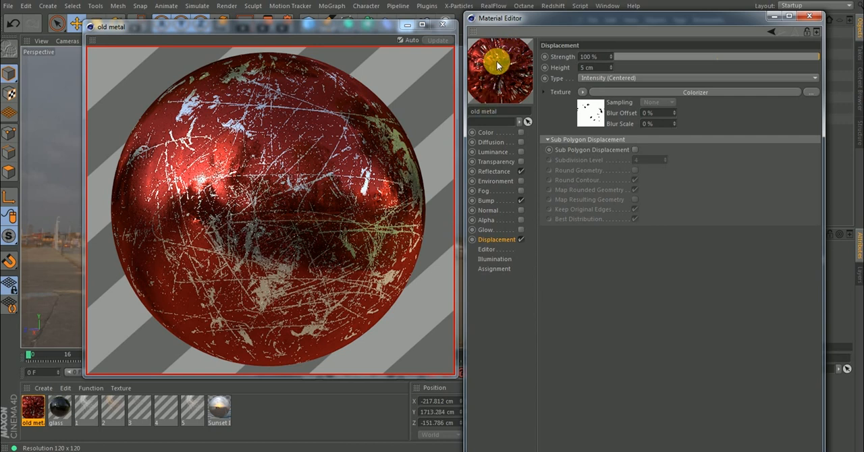
left_click_drag(598, 70, 577, 71)
type("1")
key("Return")
Enable Sub Polygon Displacement with Round Geometry and Subdivision Level 2, and close the material editor and the enlarged preview.
left_click(636, 150)
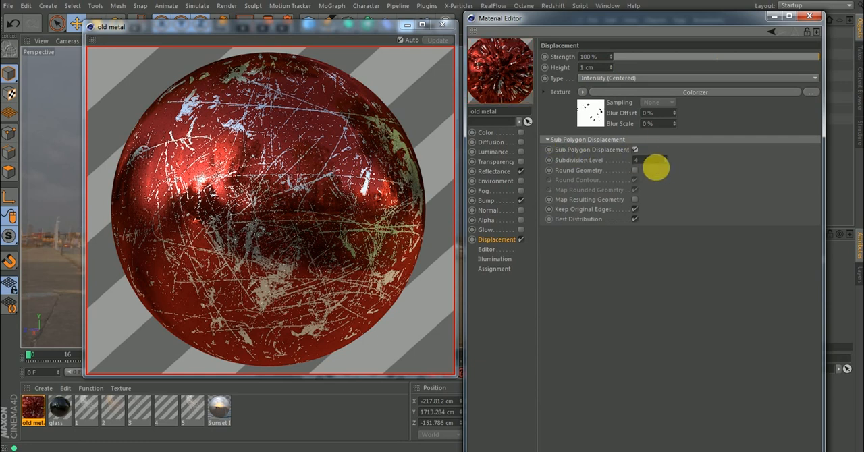
left_click(635, 170)
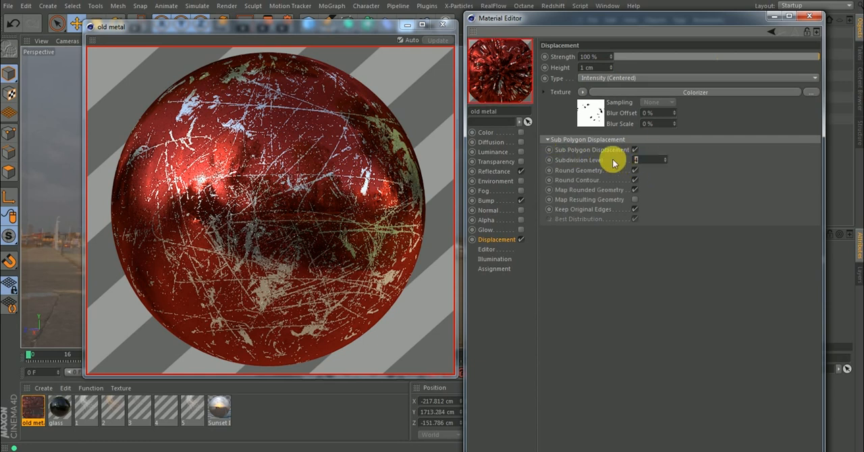
type("2")
key("Return")
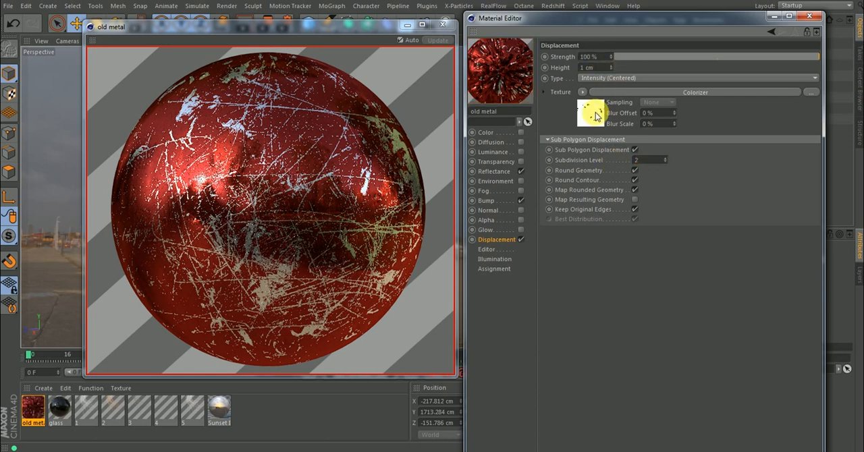
left_click(813, 21)
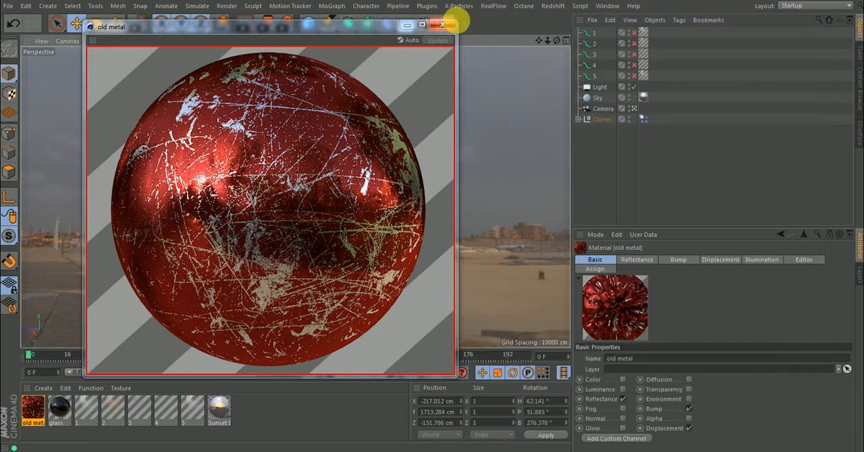
left_click(443, 27)
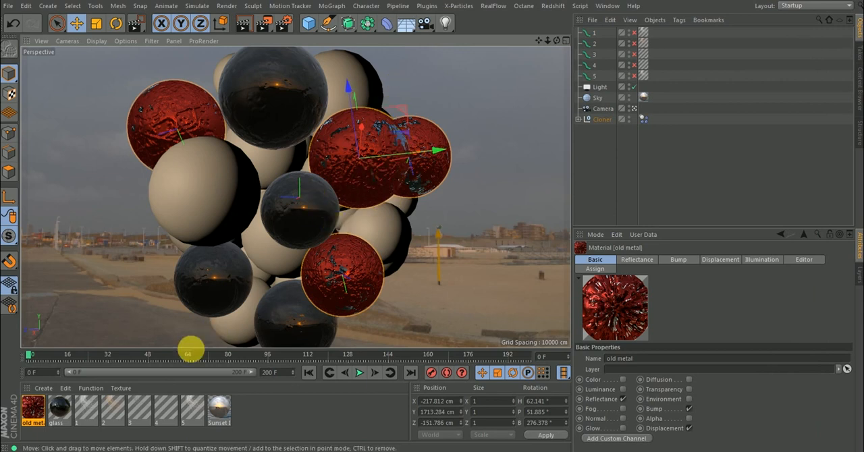
Reduce the old metal material's Bump strength to 3 % and close its editor after checking the Displacement settings.
double_click(32, 410)
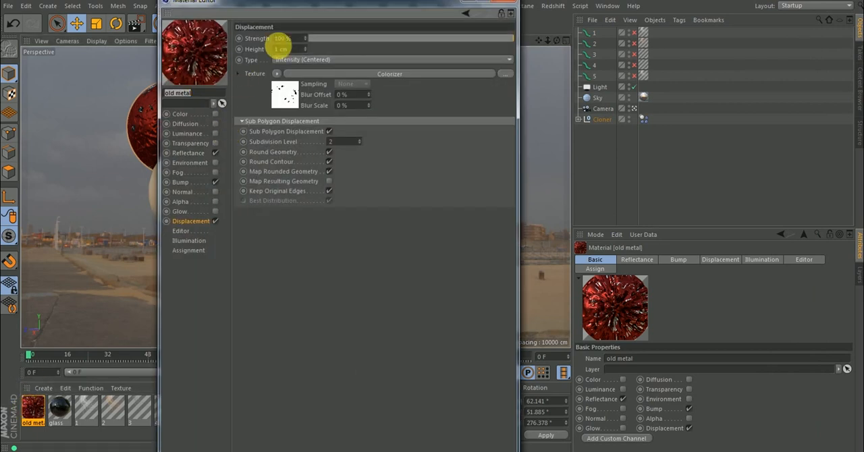
left_click_drag(328, 5, 703, 27)
left_click(559, 200)
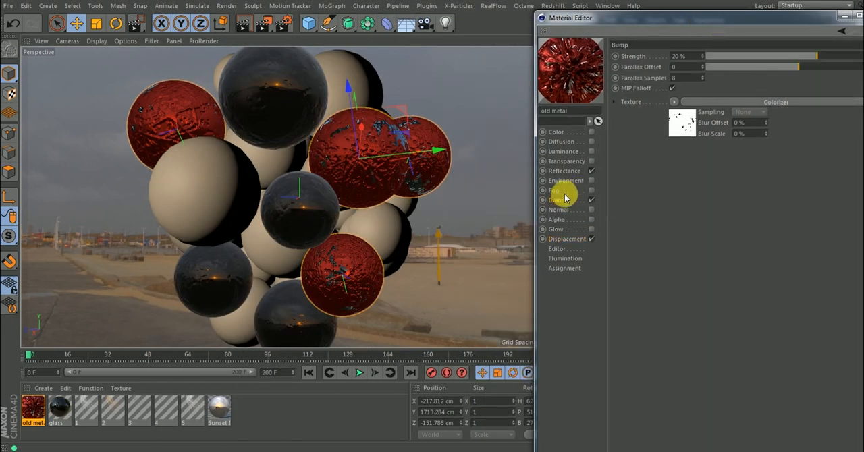
mouse_move(814, 56)
left_mouse_down()
mouse_move(799, 56)
mouse_move(806, 64)
left_mouse_up()
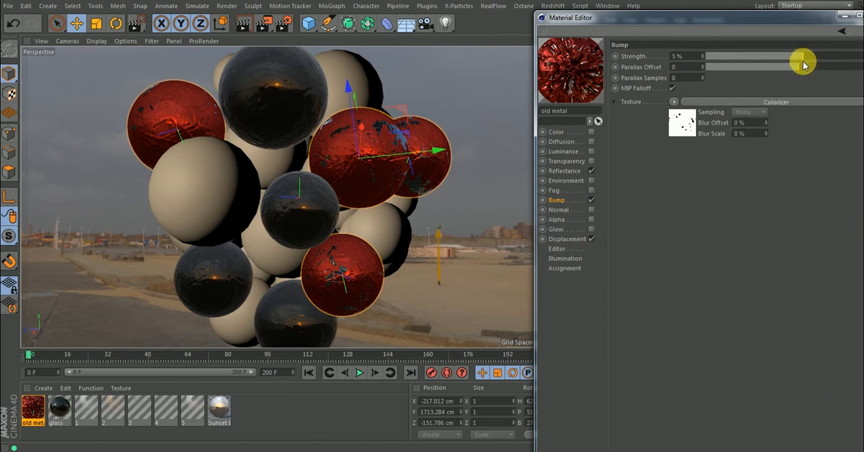
left_click_drag(802, 60, 802, 60)
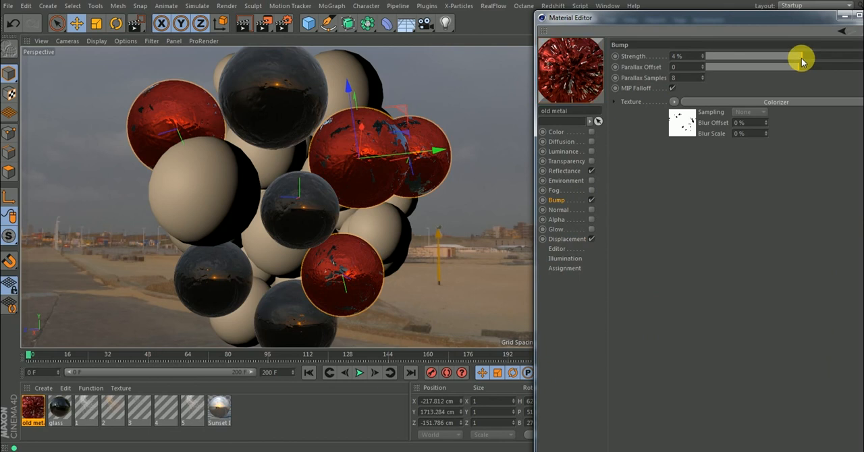
left_click(562, 240)
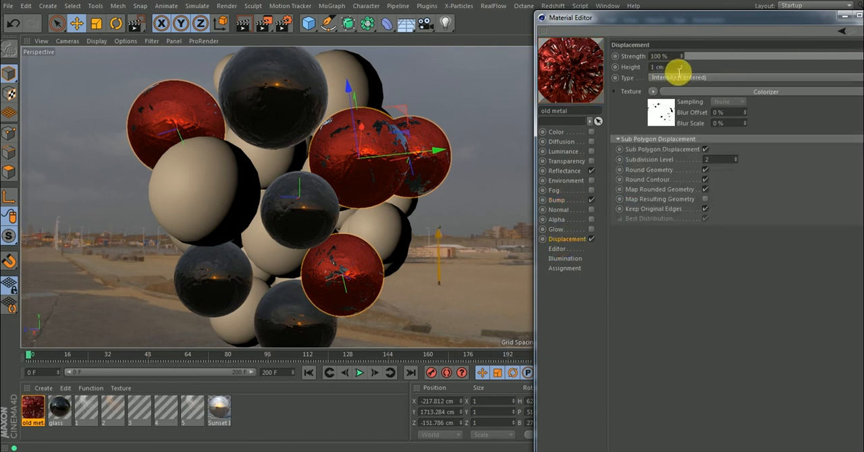
left_click_drag(672, 71, 632, 71)
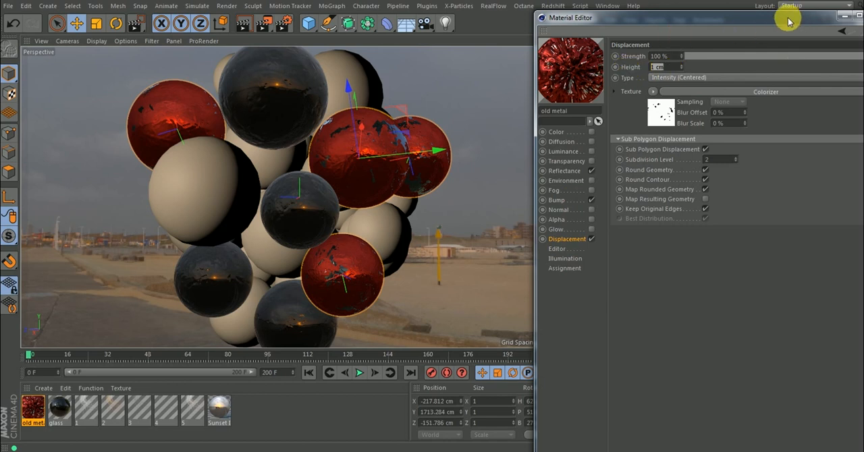
left_click_drag(794, 19, 739, 19)
left_click(824, 13)
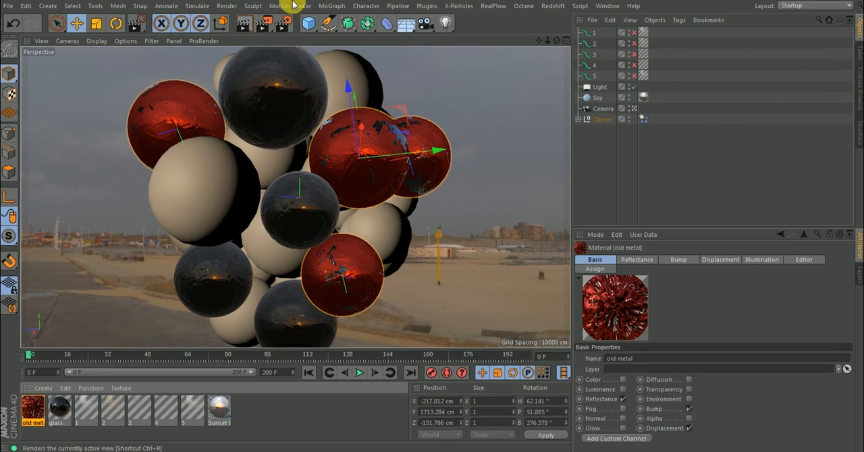
Render a region of the view covering part of the large scratched red sphere near the centre of the cluster.
left_click(264, 24)
left_click(307, 41)
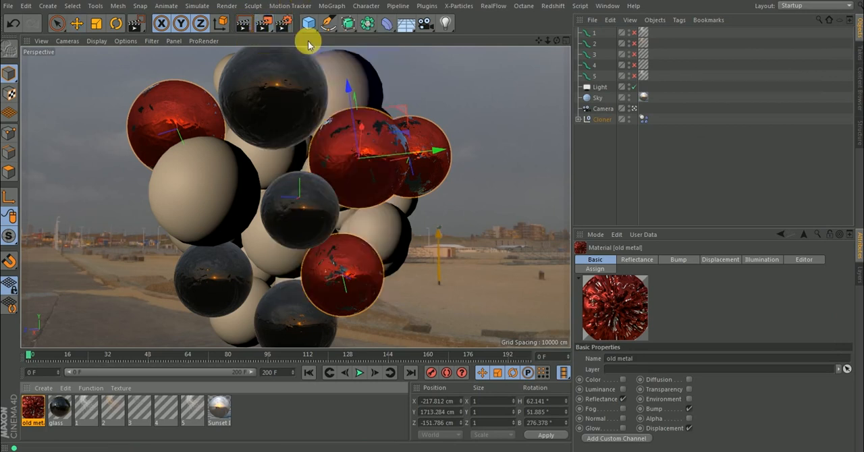
left_click_drag(372, 225, 292, 106)
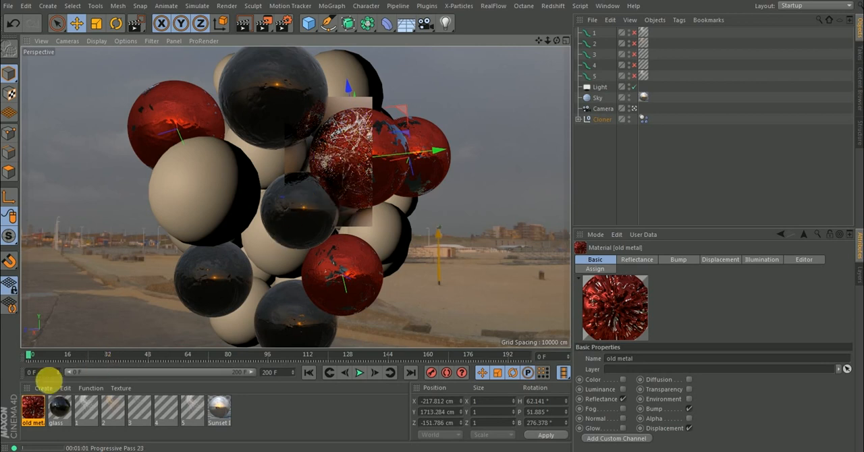
Set the old metal material's Bump strength to 0.5 %.
double_click(38, 410)
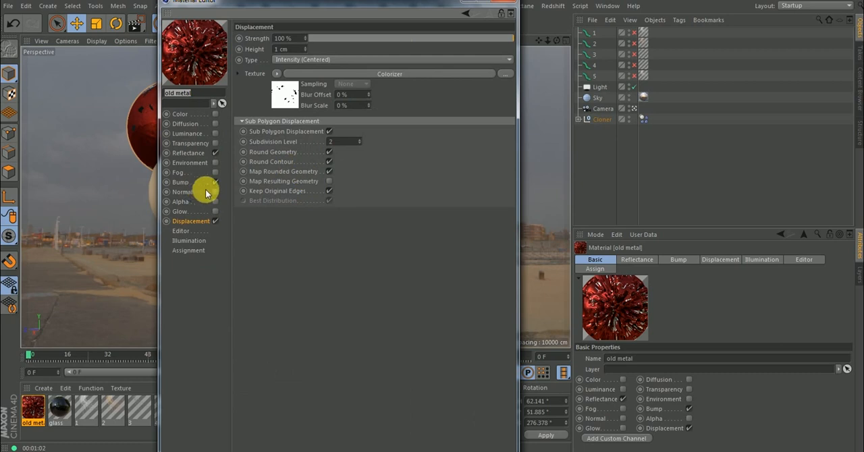
left_click(196, 183)
left_click(299, 38)
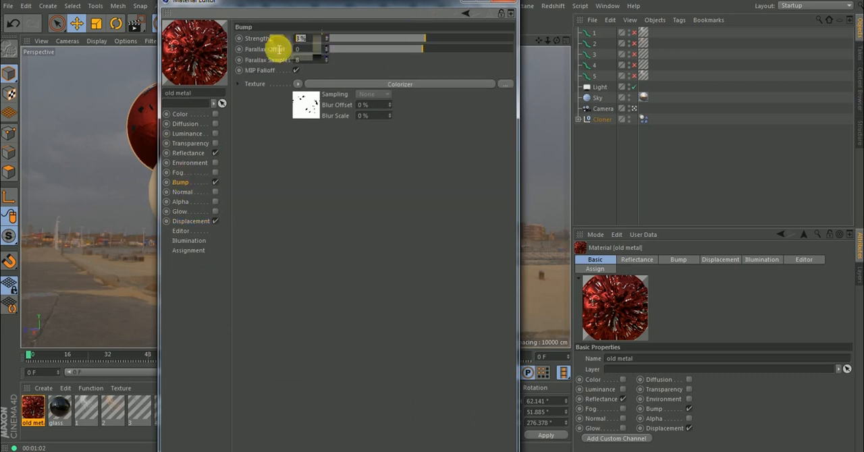
type("0.")
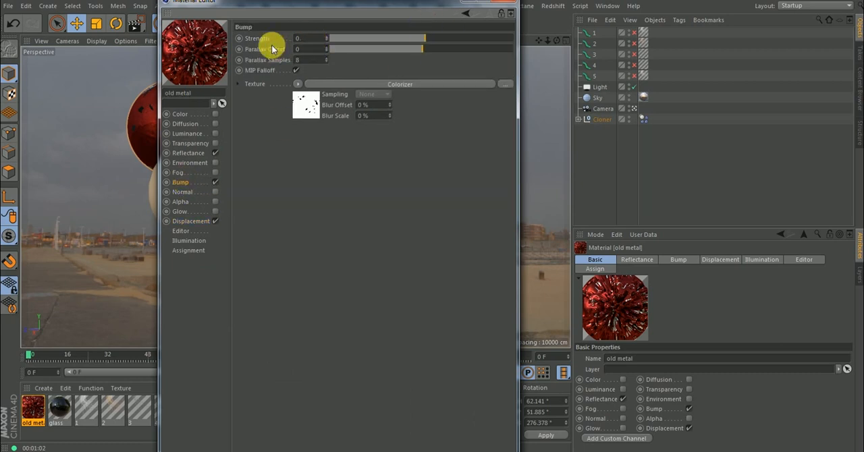
type("5")
key("Return")
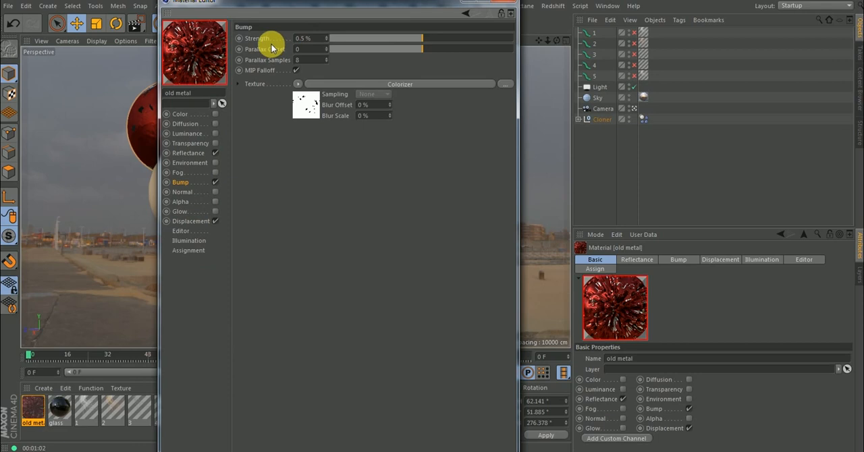
Set the old metal material's Displacement height to 0.5 cm and close its editor.
left_click_drag(315, 42, 290, 47)
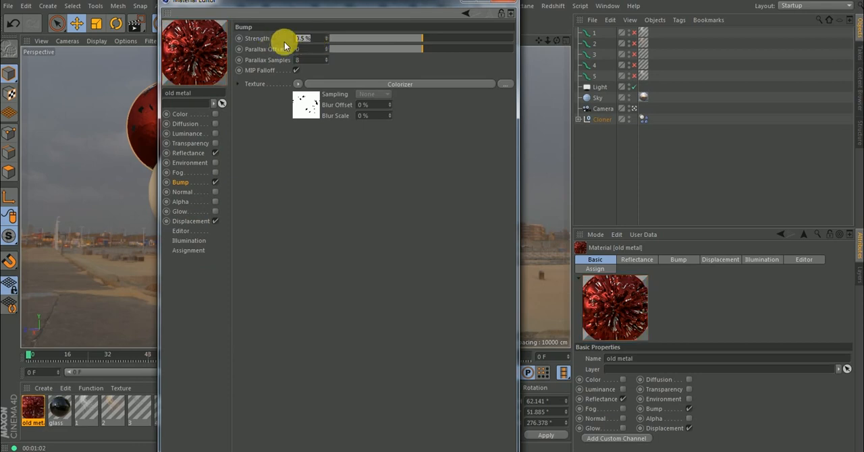
left_click(181, 221)
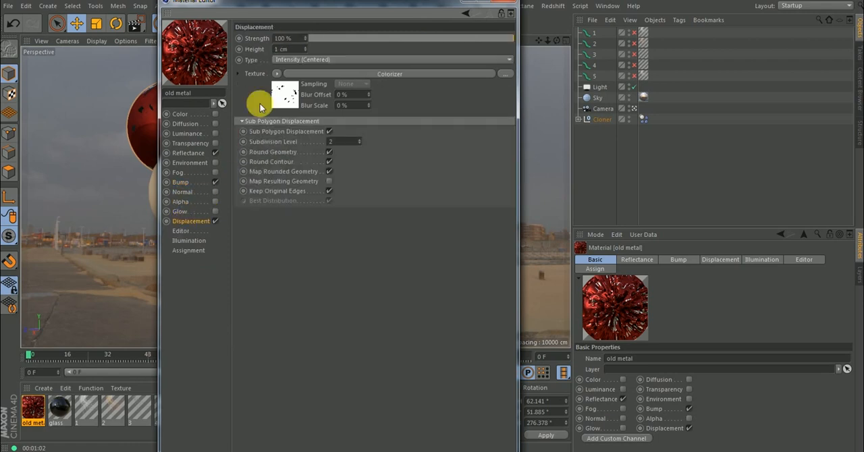
left_click_drag(296, 51, 269, 56)
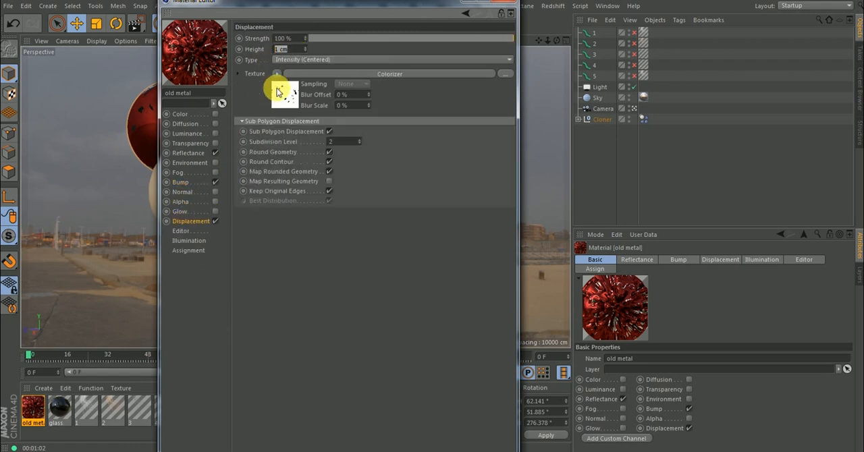
type(".5")
key("Return")
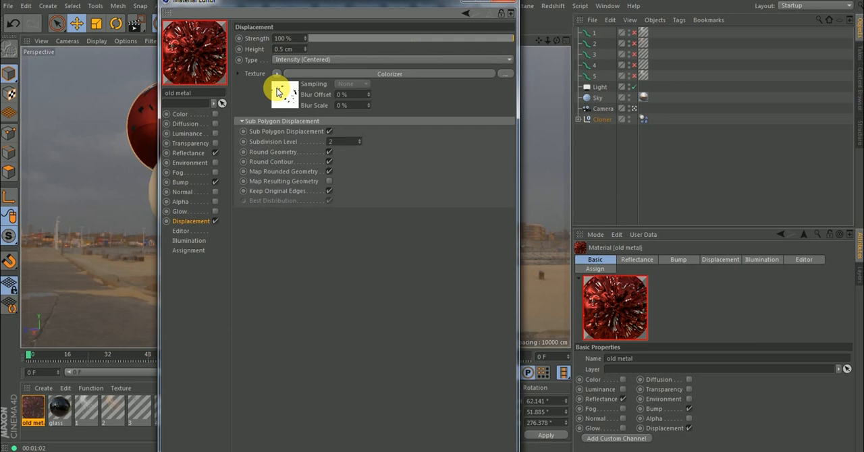
left_click(507, 1)
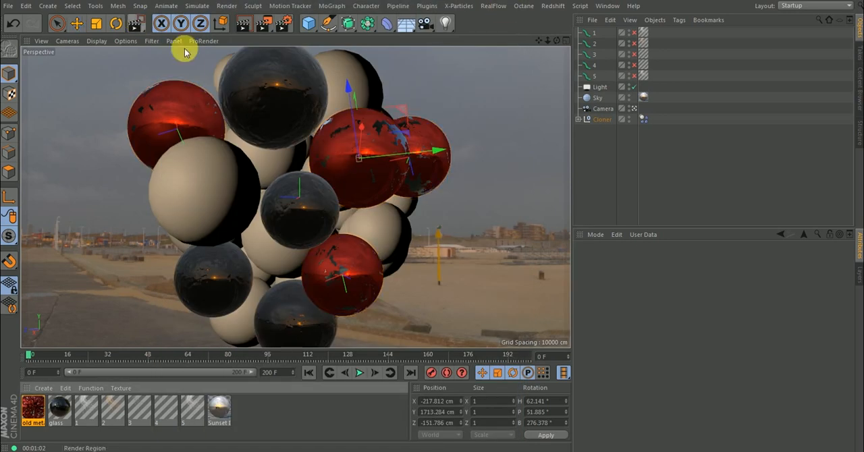
Clear the object selection and render a region covering most of the large red sphere near the cluster's centre.
left_click(623, 156)
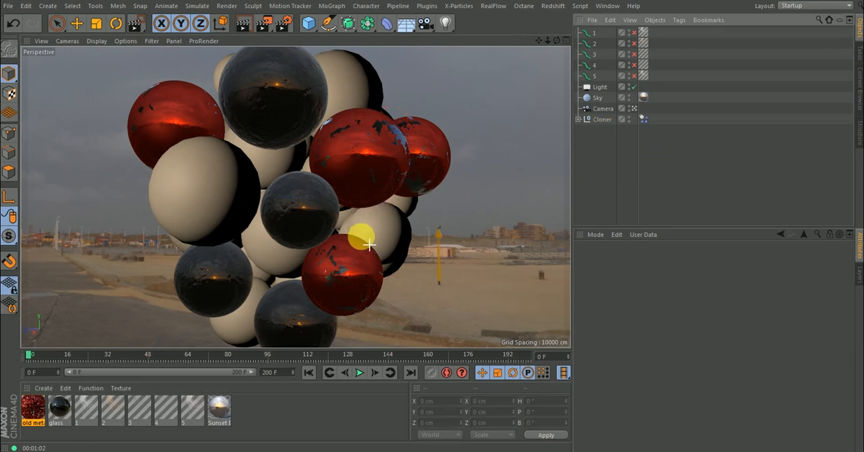
left_click_drag(392, 224, 298, 99)
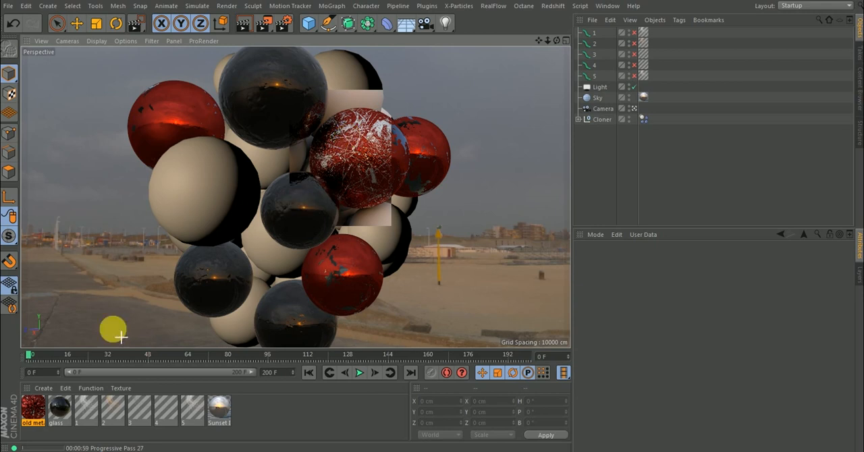
Set the old metal material's Bump strength to 0.2 % and its Displacement height to 0.2 cm.
double_click(30, 408)
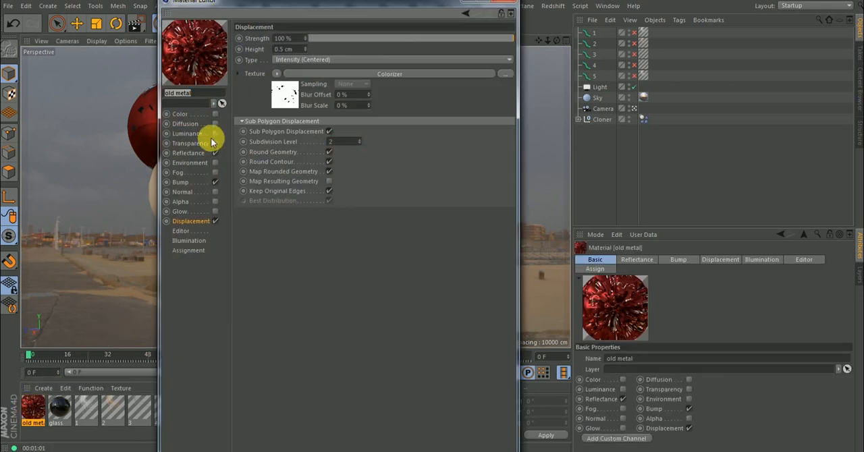
left_click(182, 183)
double_click(305, 39)
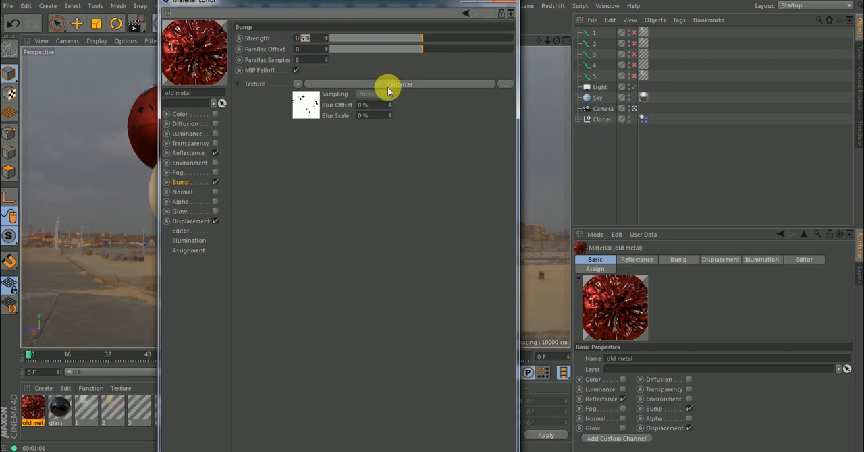
type(".2")
key("Return")
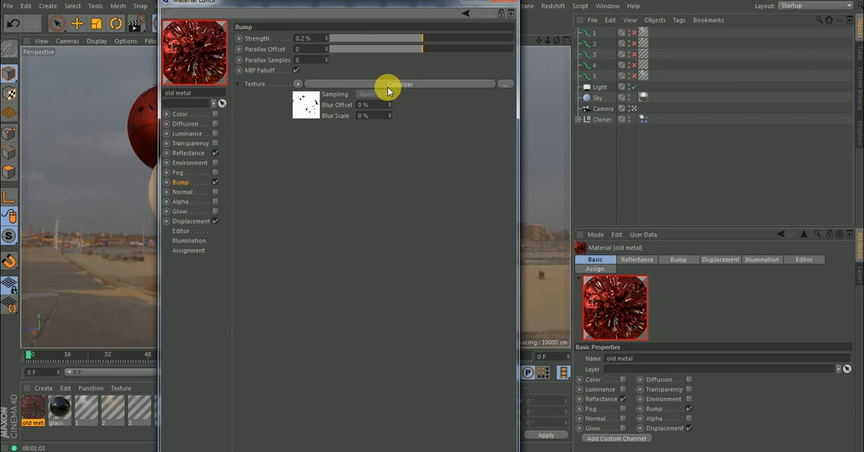
left_click(193, 222)
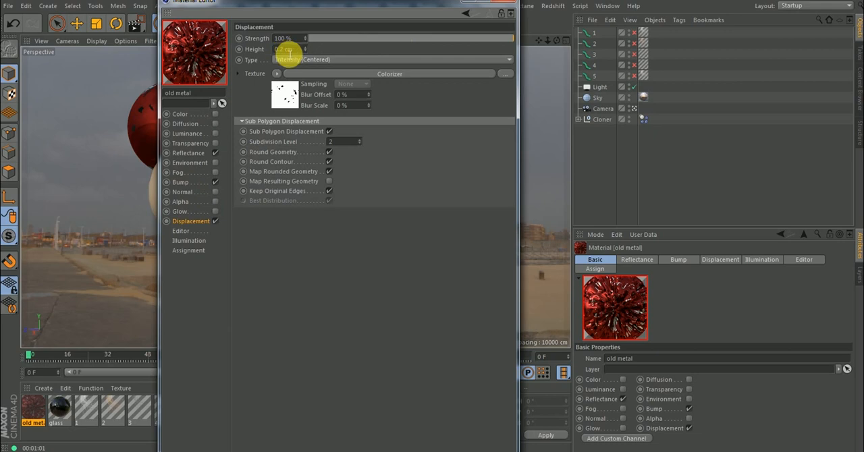
In the Layer shader of the Base color mask's Colorizer, reduce the Scratch layer to 13 % and the noise layer to 34 %.
left_click(188, 154)
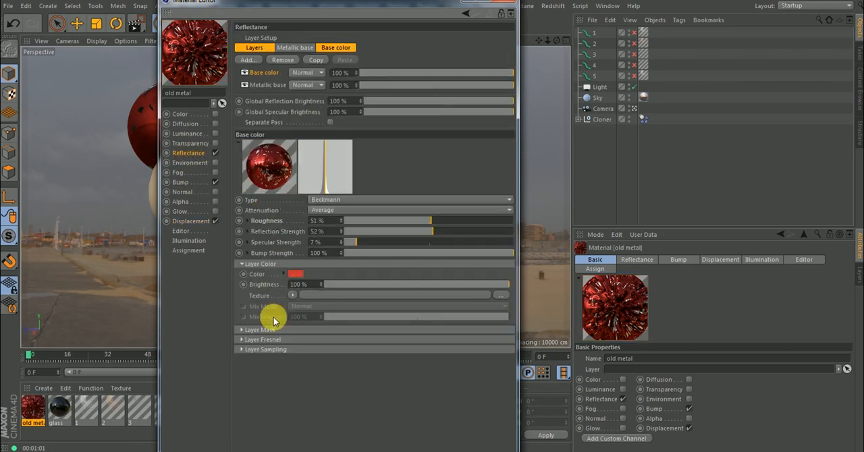
left_click(243, 330)
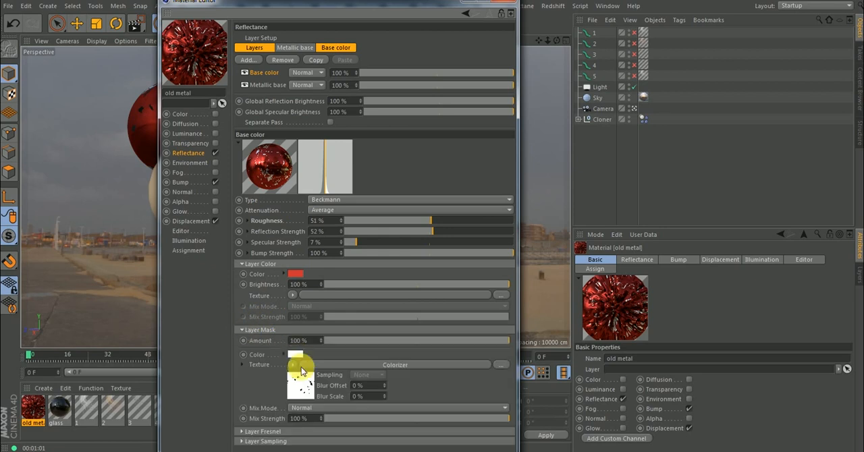
left_click(304, 385)
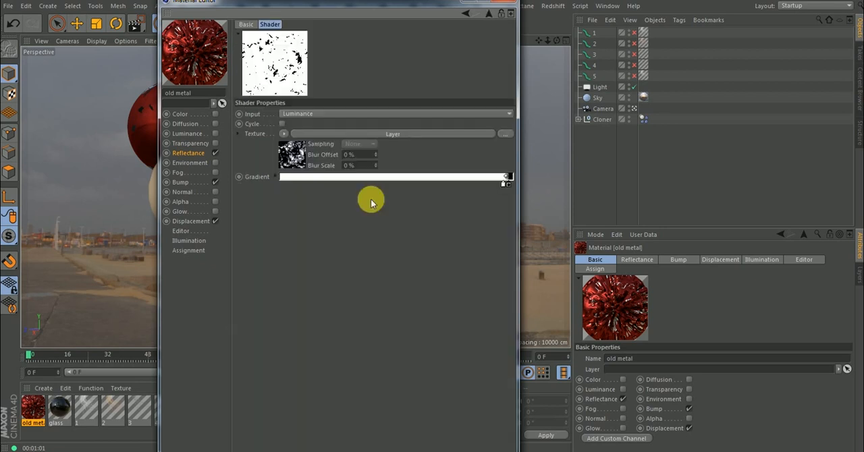
double_click(504, 185)
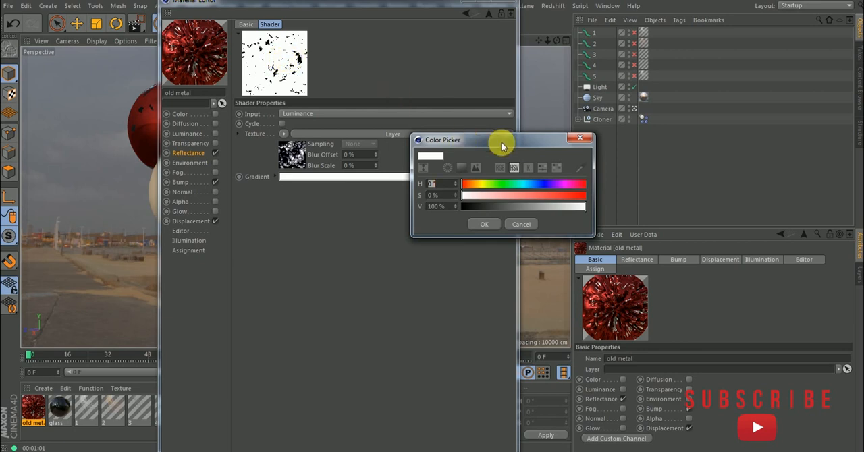
left_click(580, 138)
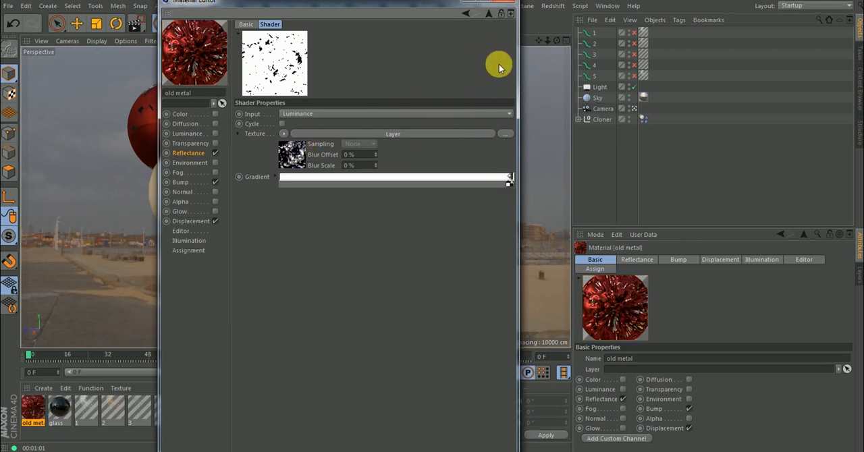
left_click(300, 155)
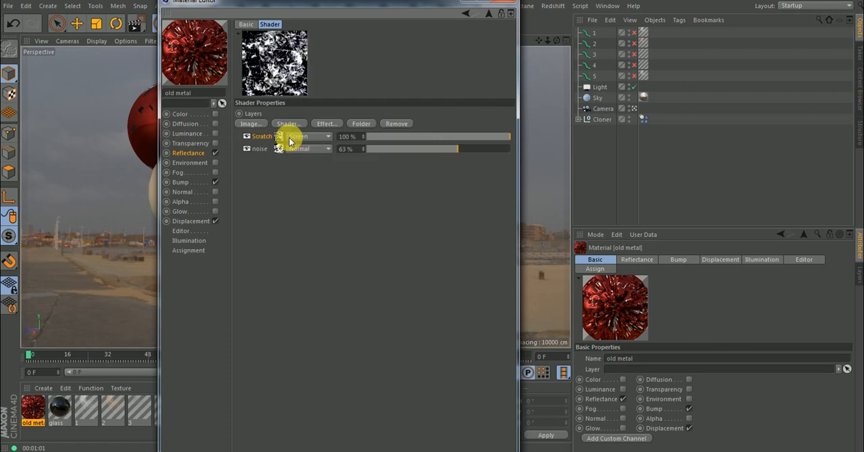
left_click_drag(484, 139, 397, 140)
left_click_drag(457, 149, 415, 148)
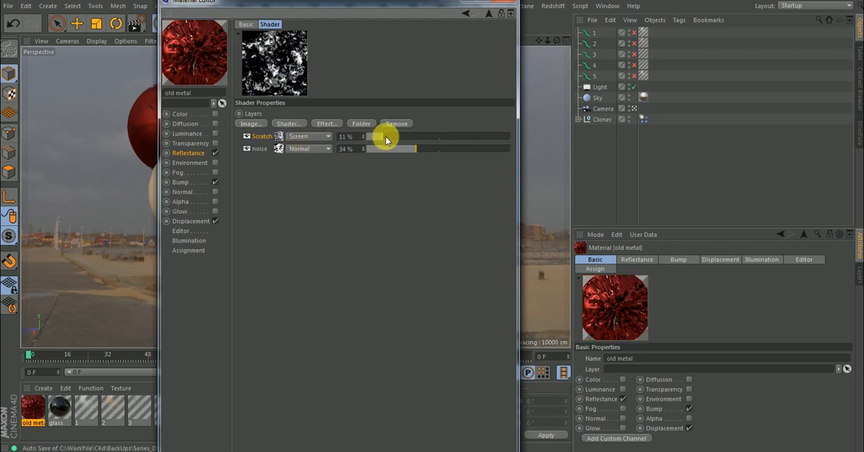
left_click(489, 17)
left_click(489, 17)
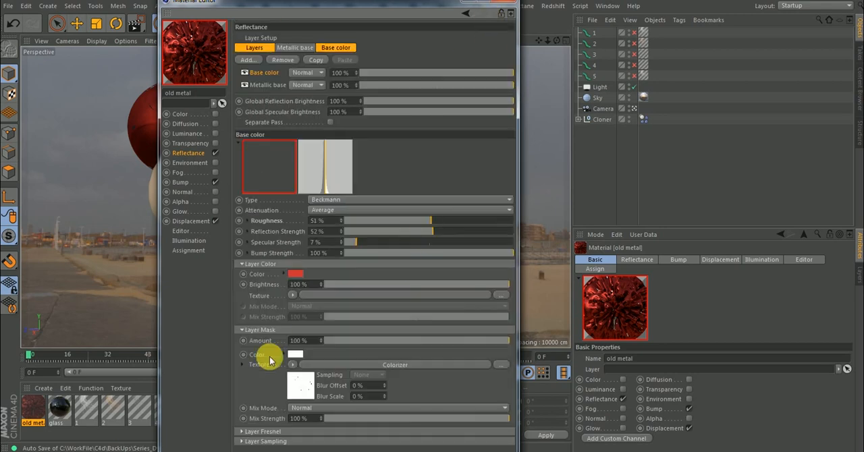
Copy the updated Base color mask shader into the Bump and Displacement textures, and close the material editor.
left_click(295, 367)
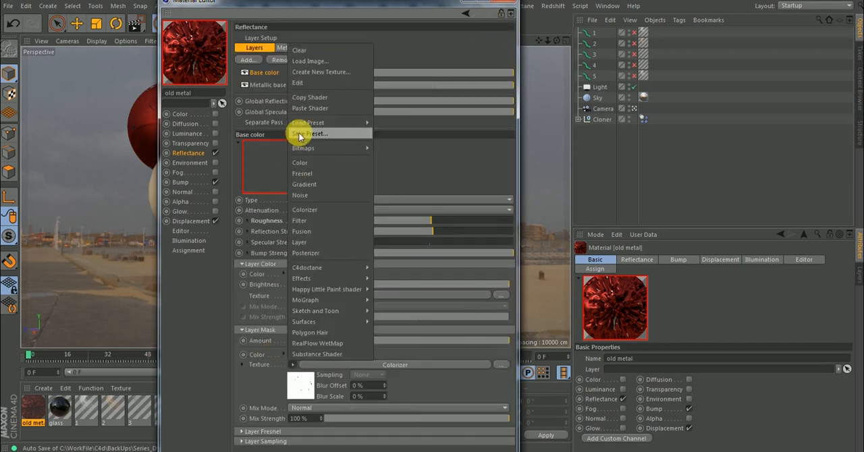
left_click(306, 100)
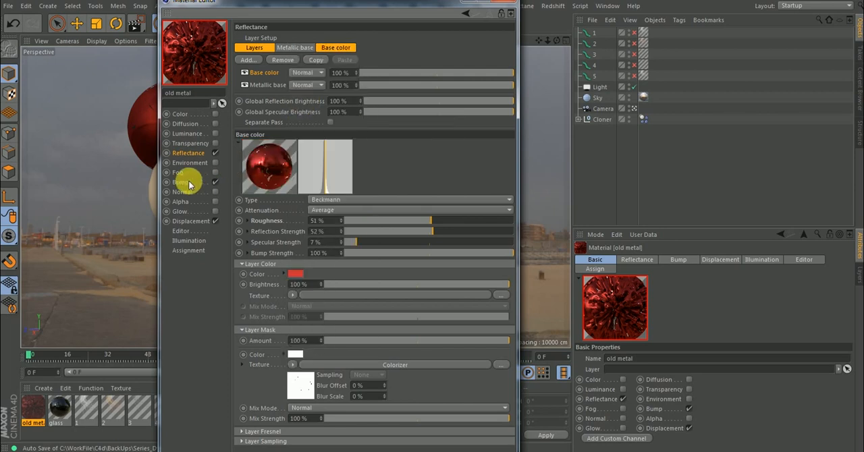
left_click(181, 182)
left_click(298, 83)
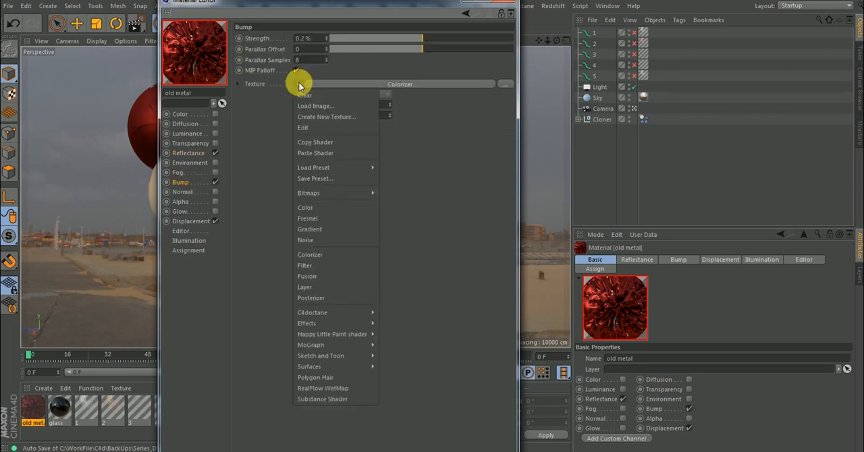
left_click(312, 152)
left_click(190, 222)
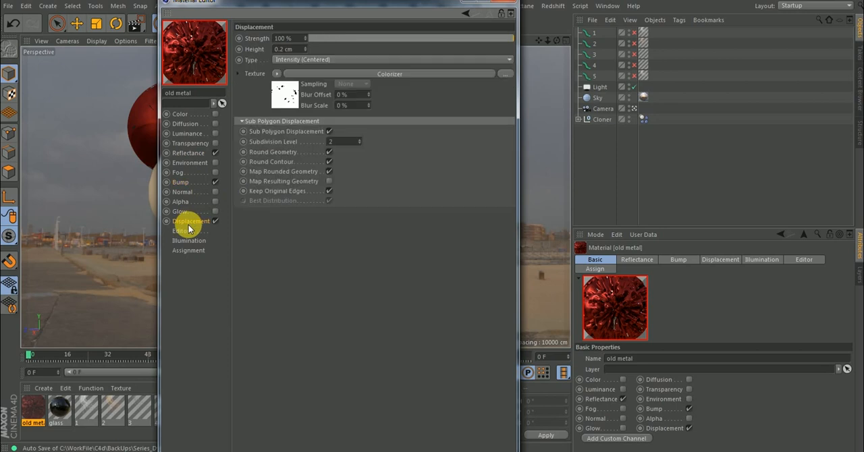
left_click(276, 73)
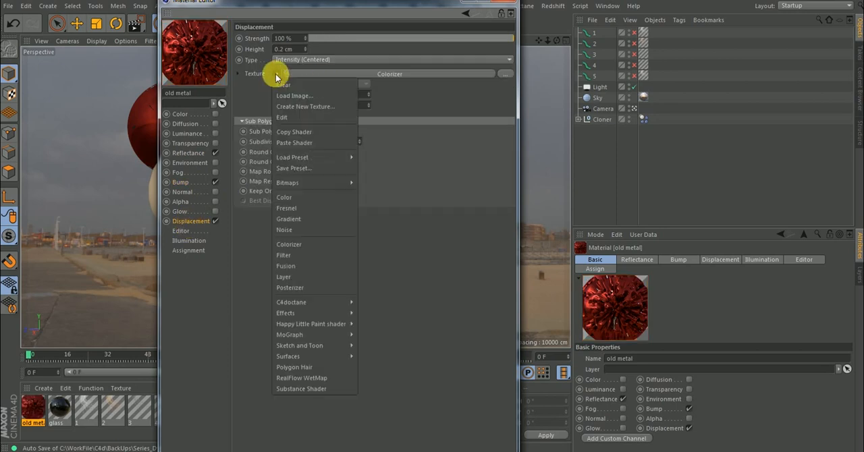
left_click(294, 143)
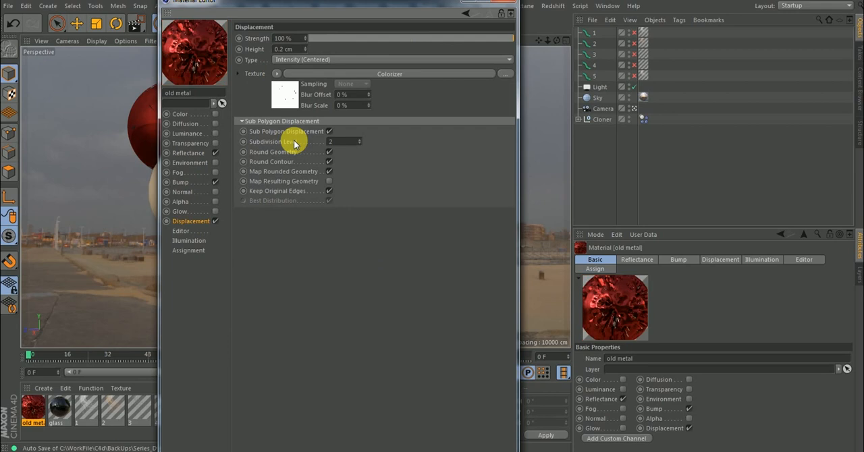
left_click(505, 1)
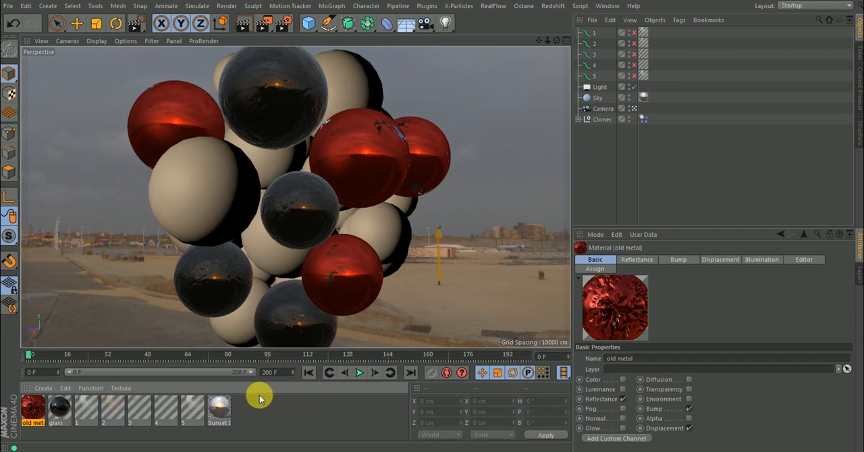
Create a new material and replace its Default Specular reflectance layer with a Beckmann layer.
left_click(43, 388)
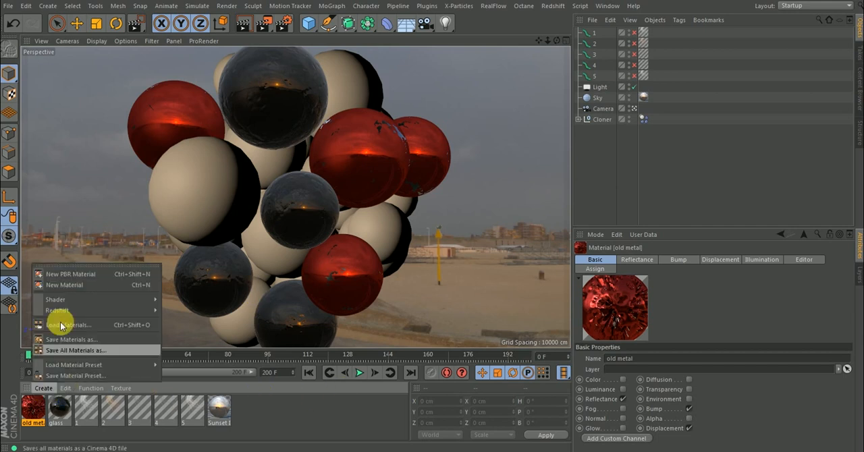
left_click(65, 286)
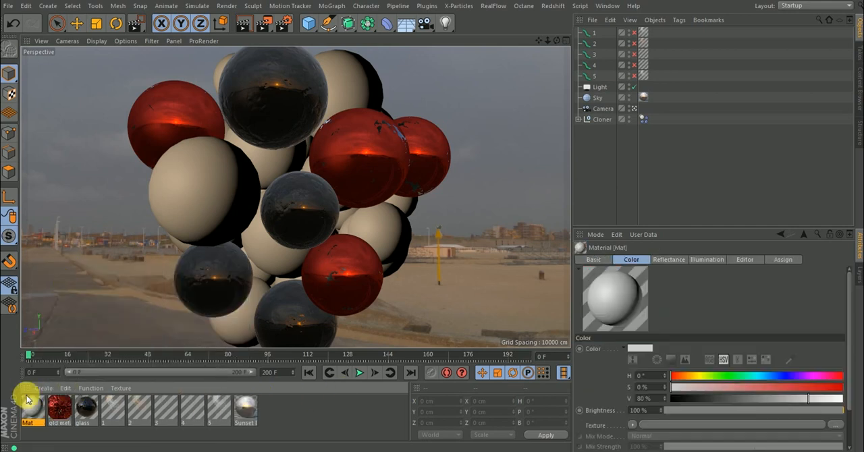
double_click(30, 407)
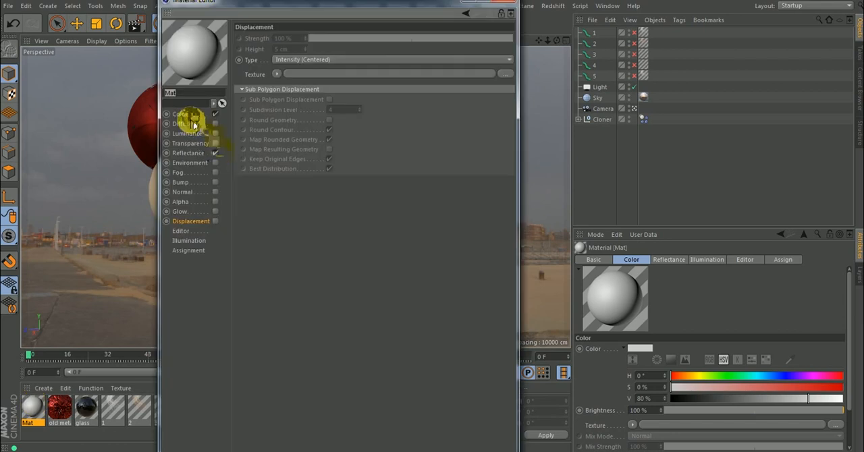
left_click(184, 113)
left_click(191, 155)
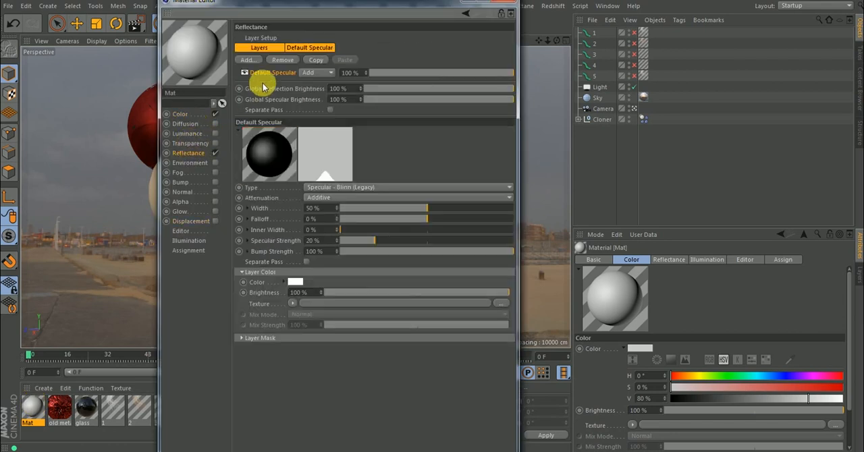
left_click(283, 59)
left_click(249, 60)
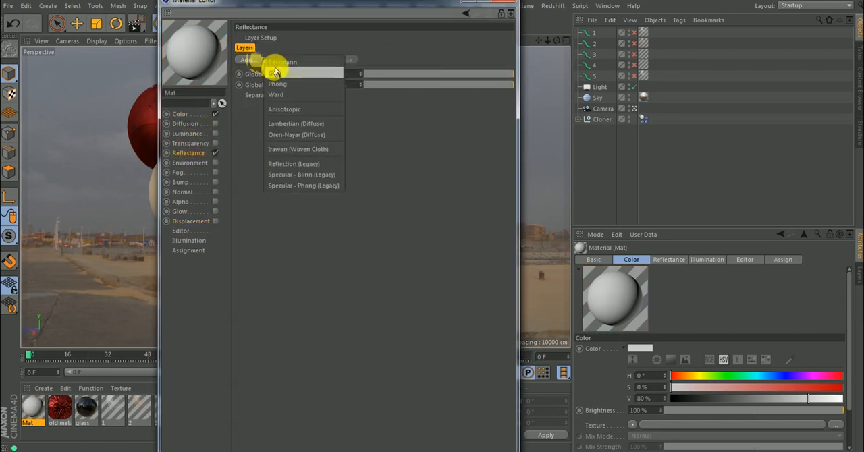
left_click(275, 68)
Give the Beckmann layer a Dielectric Fresnel with the Milk preset, 9 % Roughness and 39 % Specular Strength.
left_click(255, 327)
left_click(289, 338)
left_click(301, 361)
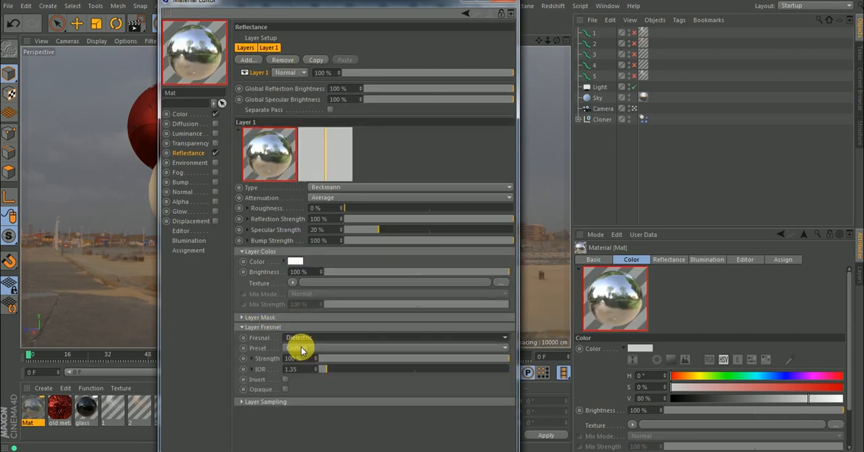
left_click(299, 348)
left_click(292, 242)
left_click_drag(373, 212, 358, 212)
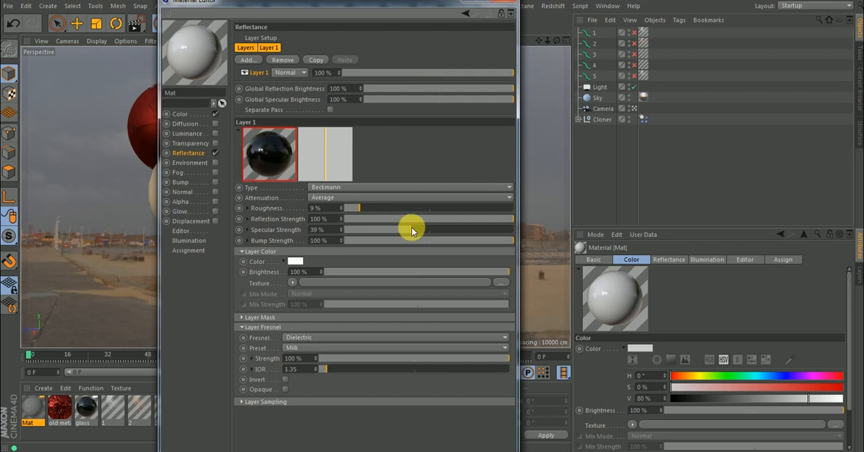
Lighten the new material's base color to a value (V) of 87 %.
left_click(180, 115)
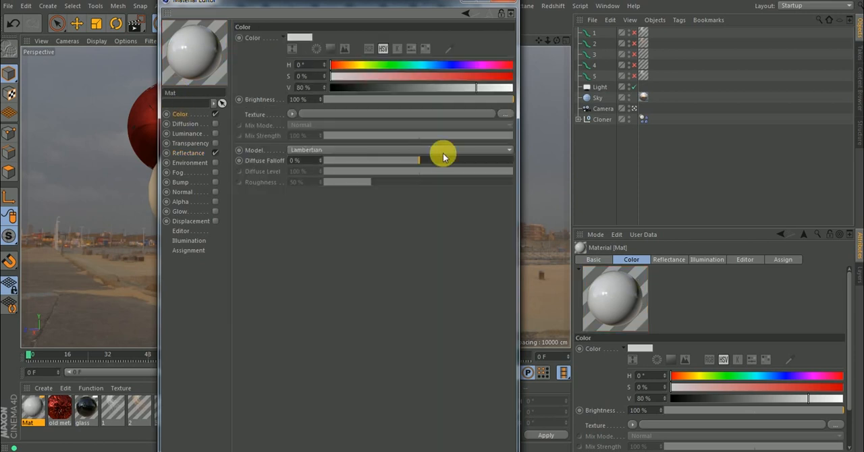
left_click(492, 90)
left_click_drag(491, 91, 488, 90)
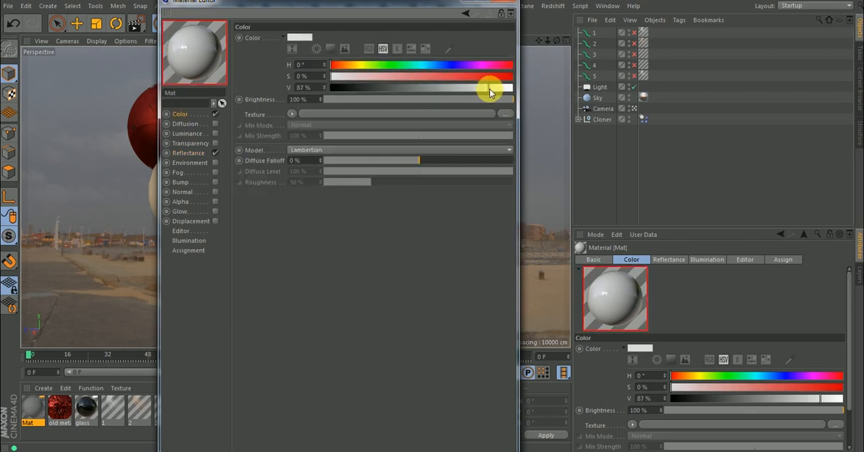
Load the Wiping Residue image from the Imperfections folder as the Roughness texture of the white material's Beckmann reflectance layer.
left_click(508, 2)
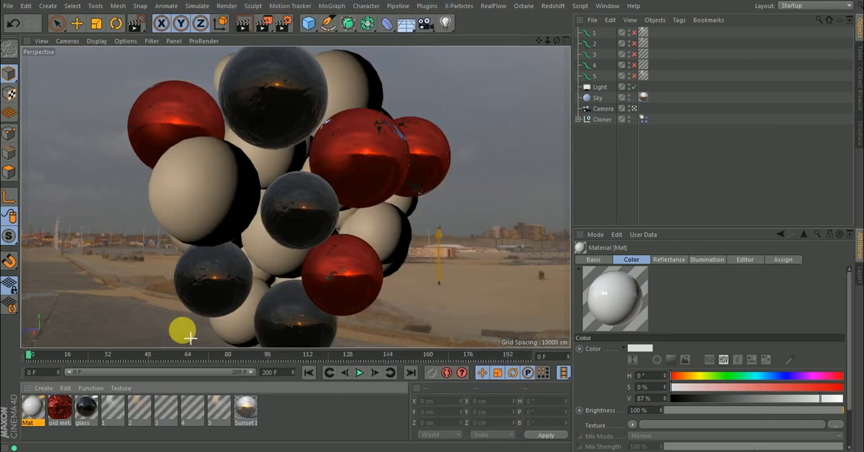
double_click(33, 407)
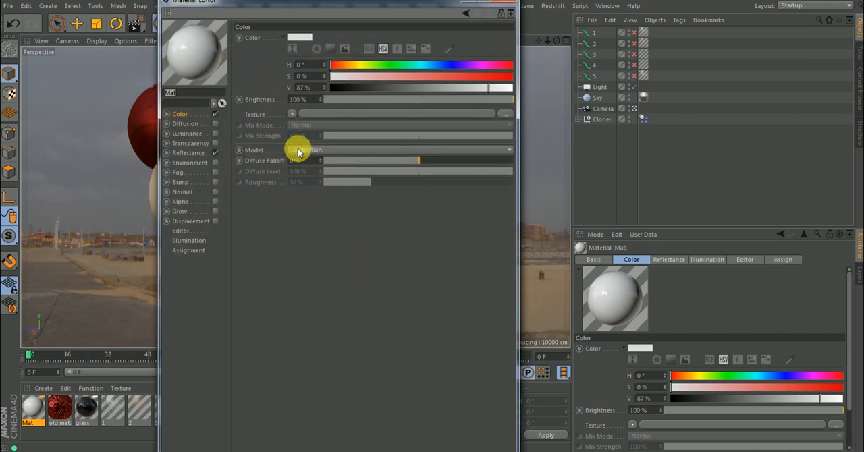
left_click(193, 155)
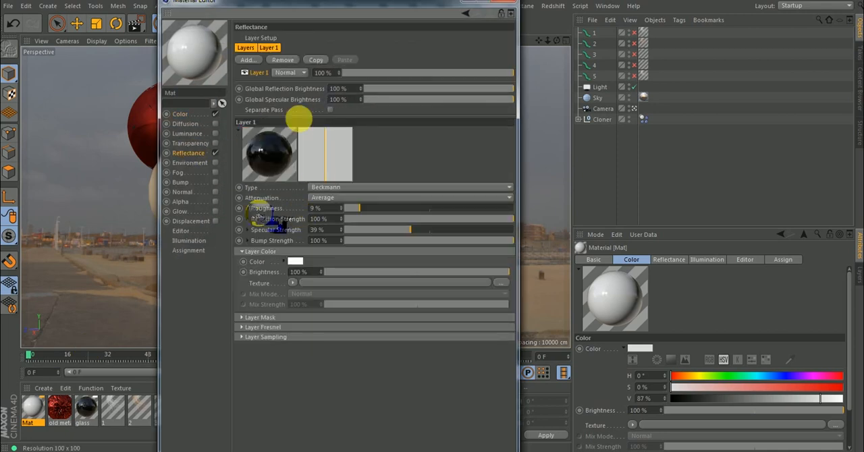
left_click(248, 208)
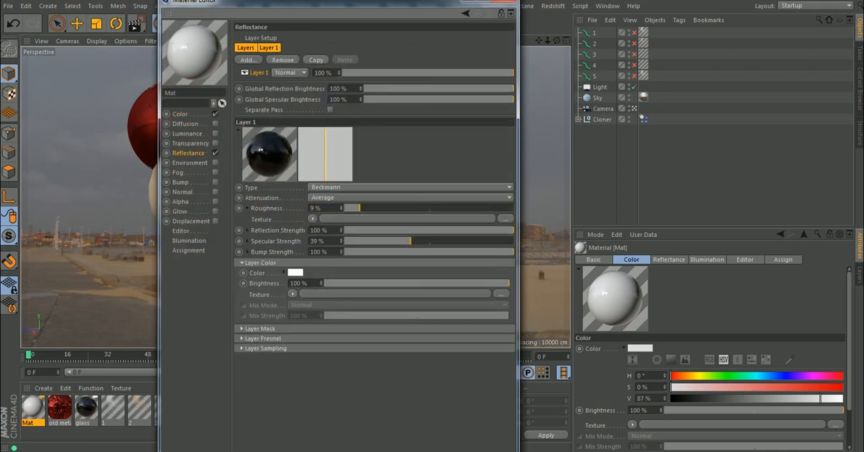
mouse_move(366, 406)
left_click(399, 404)
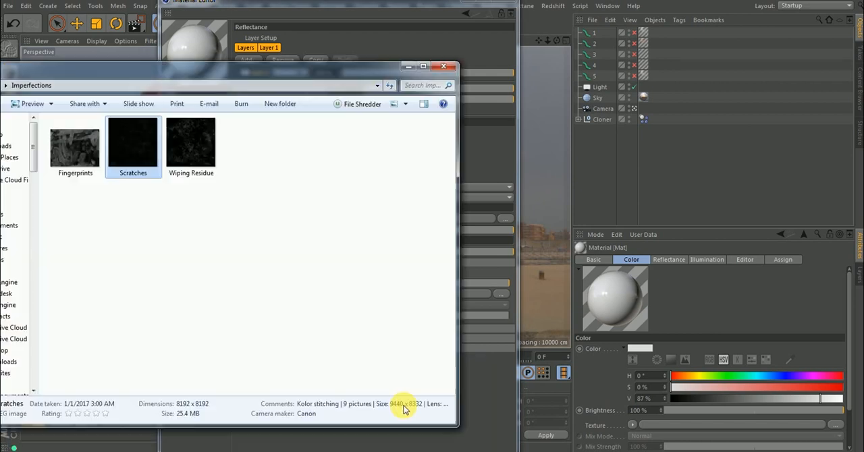
left_click_drag(290, 72, 716, 270)
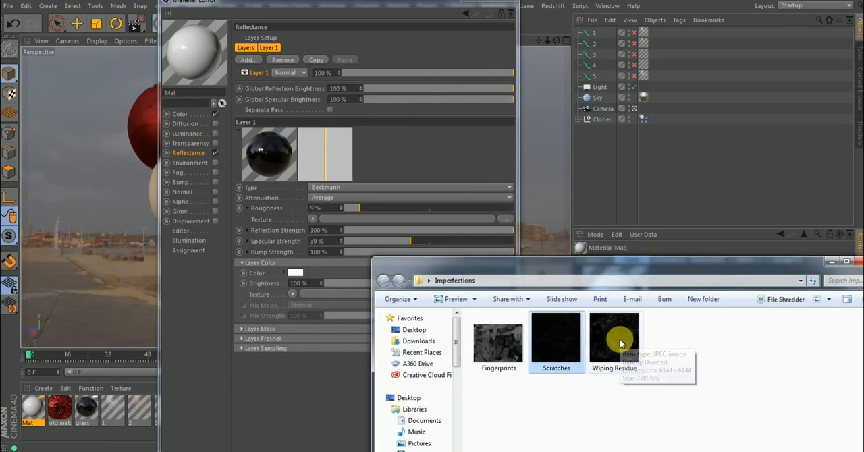
left_click_drag(620, 340, 323, 247)
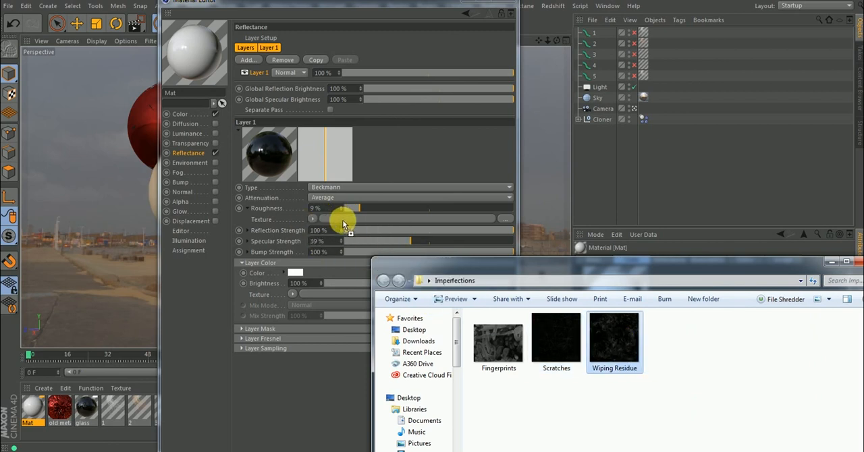
left_click_drag(342, 220, 340, 218)
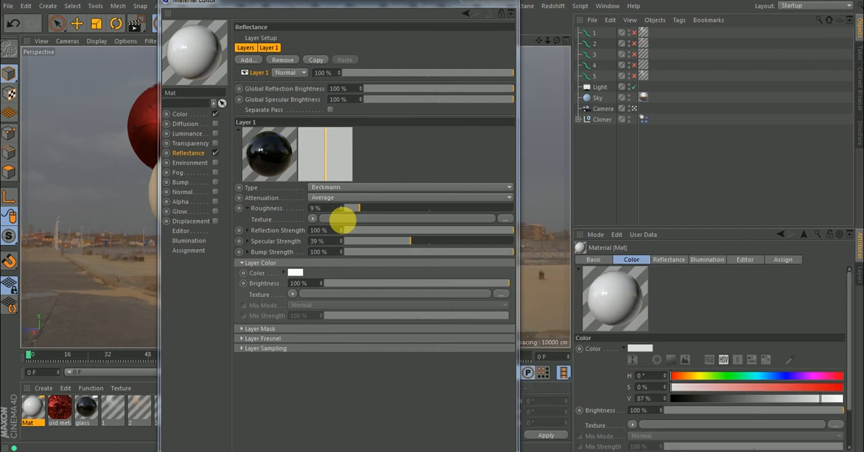
left_click(498, 264)
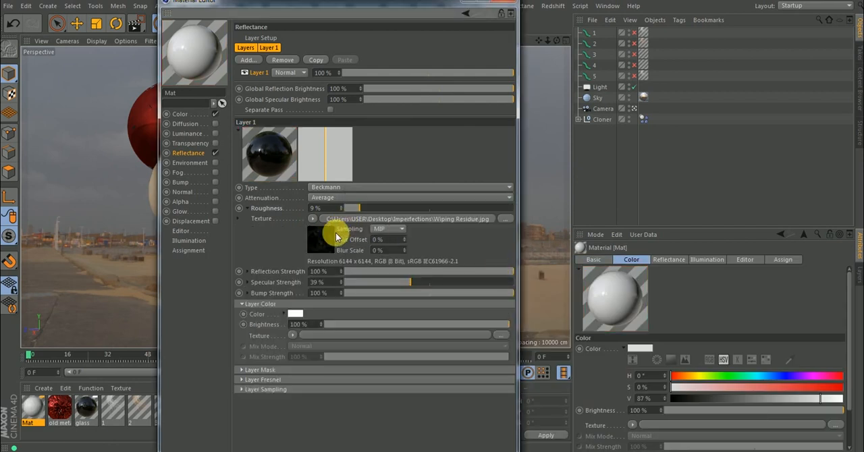
Set the Wiping Residue texture's Exposure to 1.18 and White Point to 0.75, and close the material editor.
left_click(321, 240)
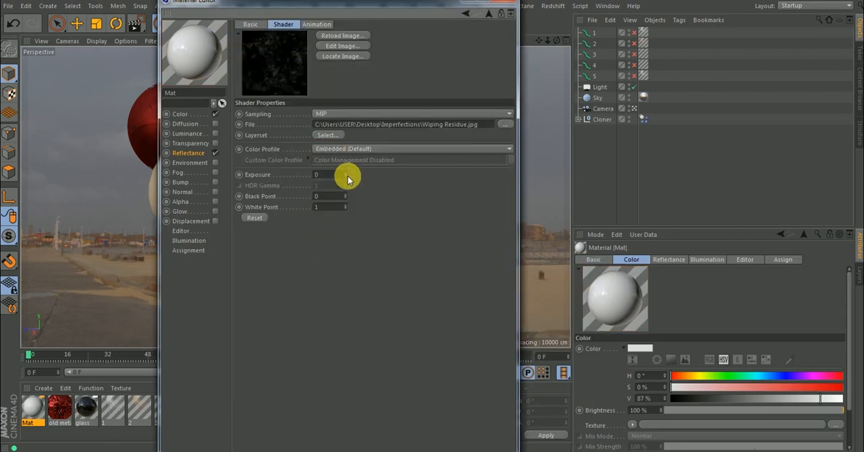
left_click_drag(345, 175, 345, 174)
left_click_drag(345, 208, 346, 209)
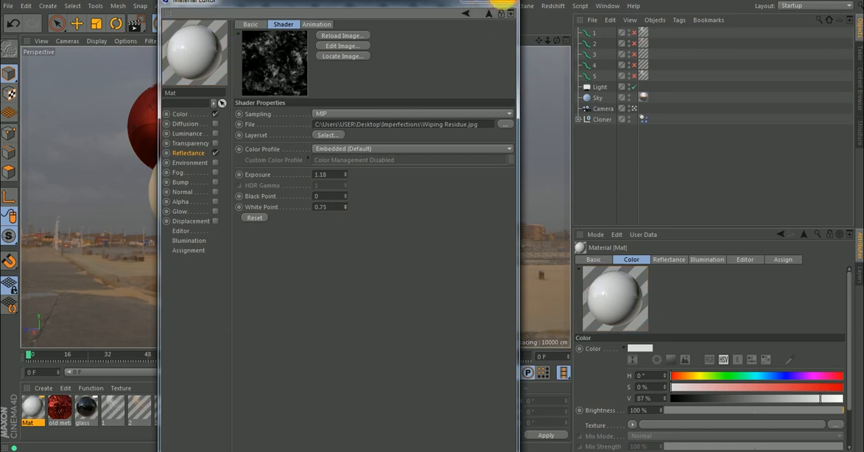
left_click(503, 2)
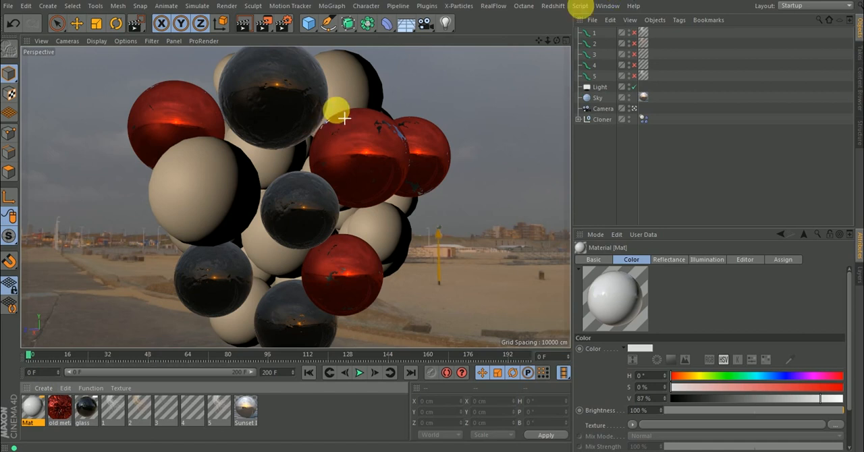
Enable the fur objects 1 to 5 and select the four spheres that have neither fur nor a material.
left_click_drag(635, 32, 635, 76)
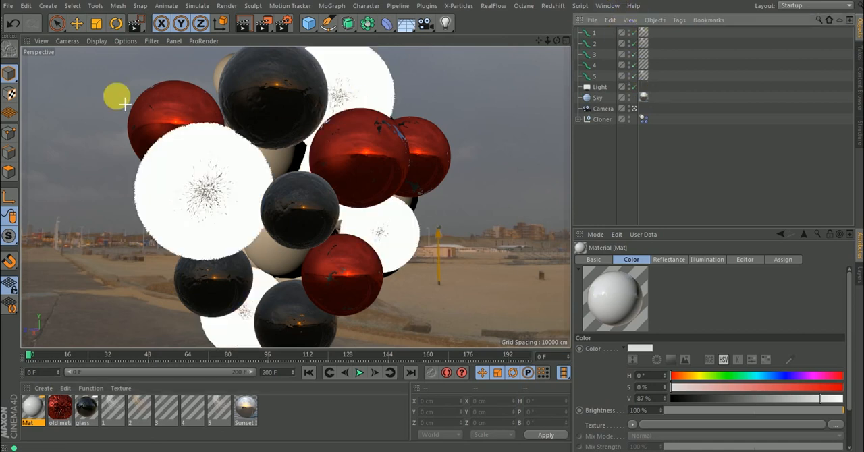
left_click(77, 24)
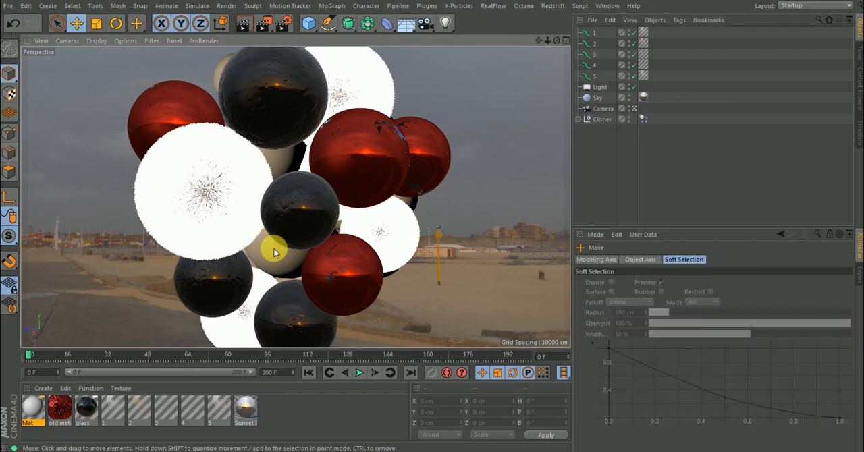
left_click(278, 151)
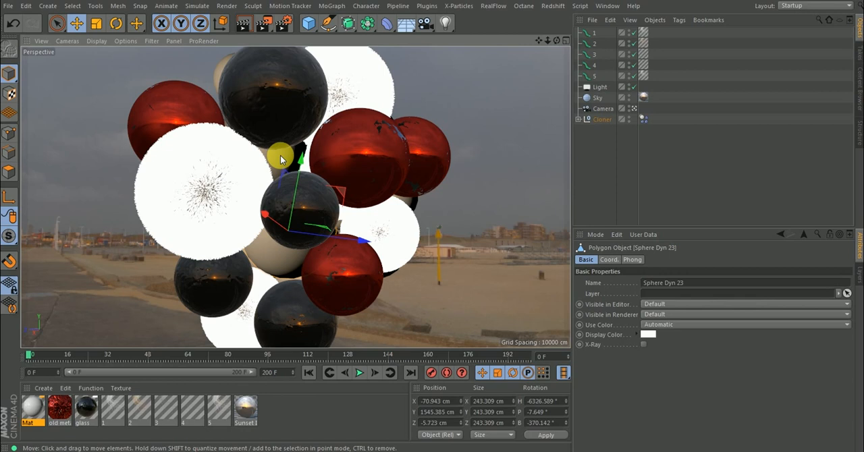
left_click(222, 62, "shift")
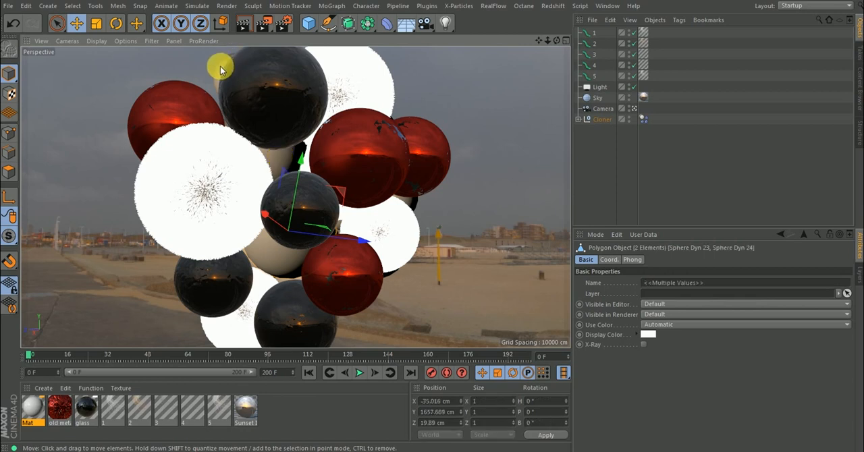
left_click(395, 187, "shift")
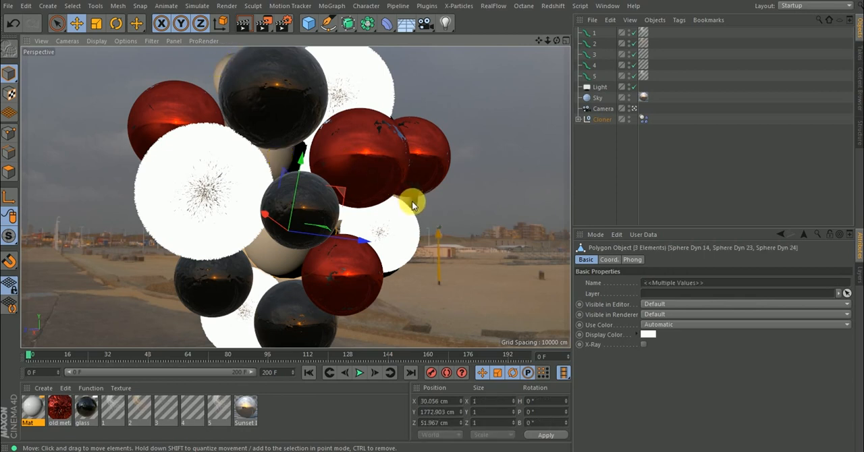
left_click(412, 205, "shift")
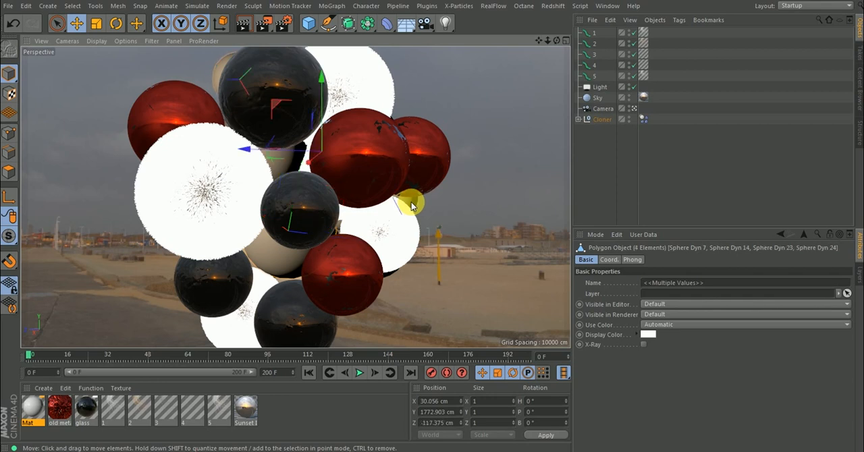
Subdivide all polygons of the four selected spheres with a Subdivision of 1 and Smooth Subdivision on.
left_click(11, 171)
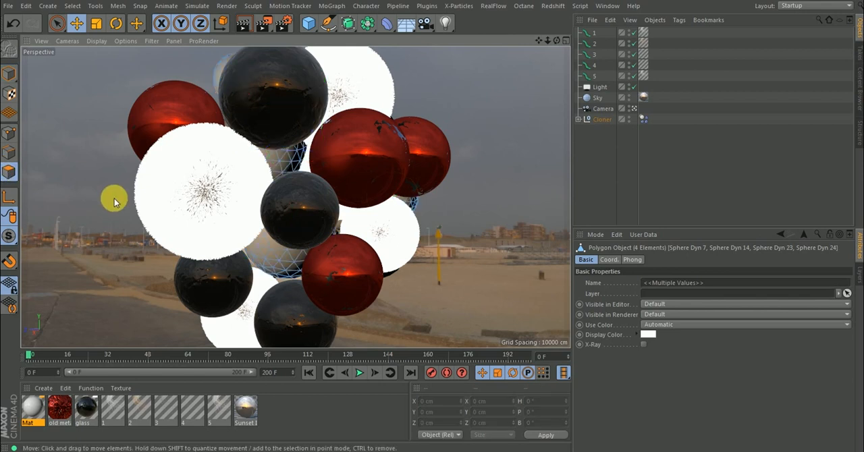
key("ctrl+a")
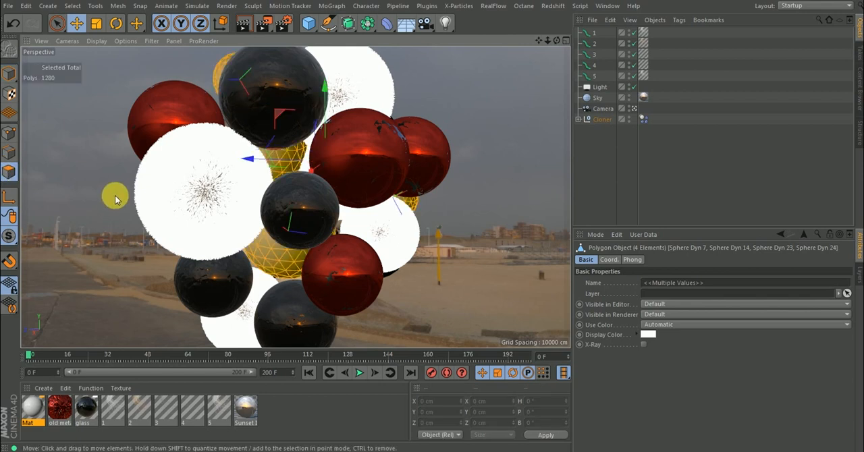
right_click(115, 200)
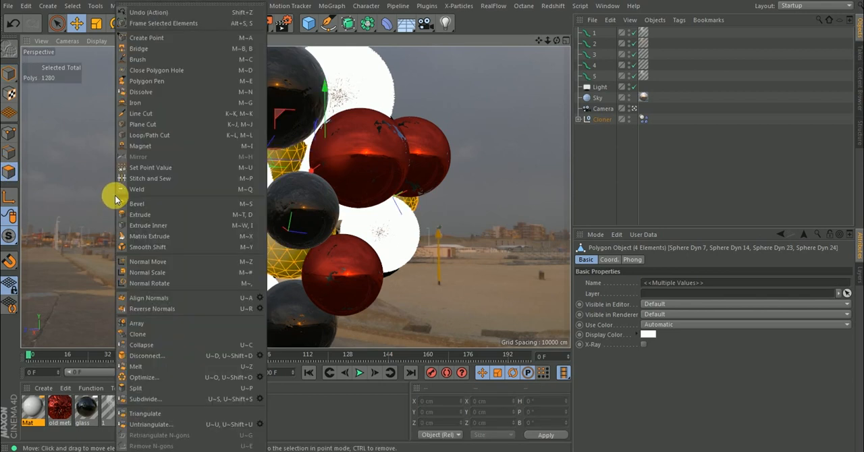
left_click(261, 400)
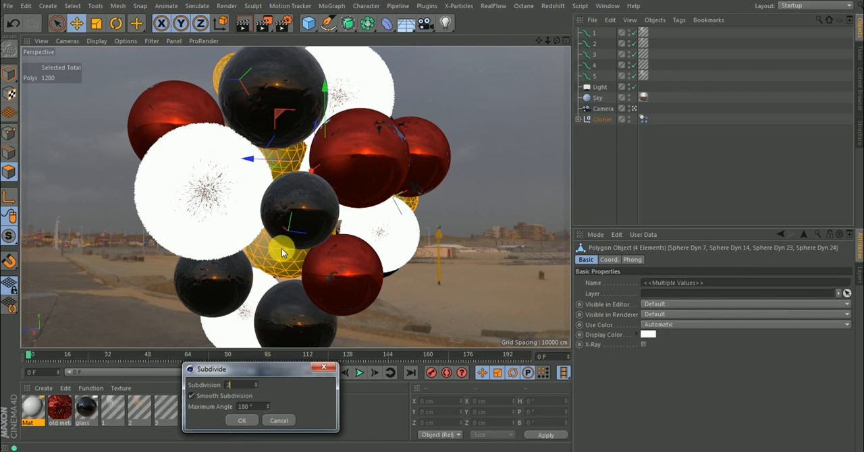
left_click_drag(232, 388, 215, 389)
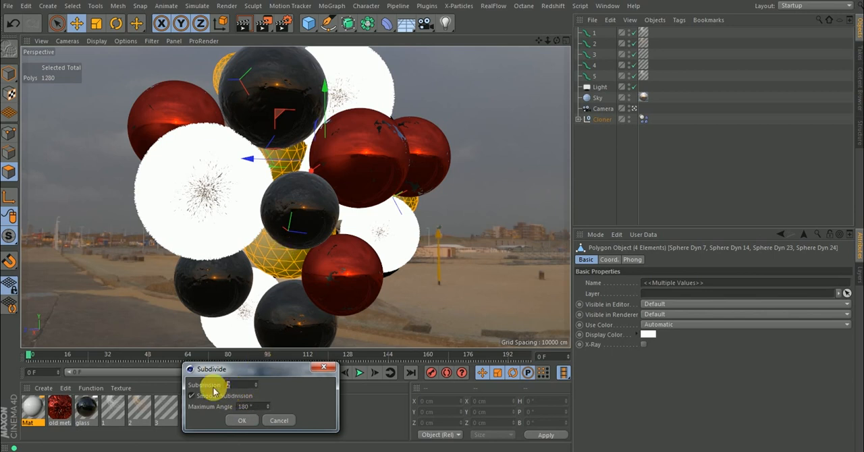
type("1")
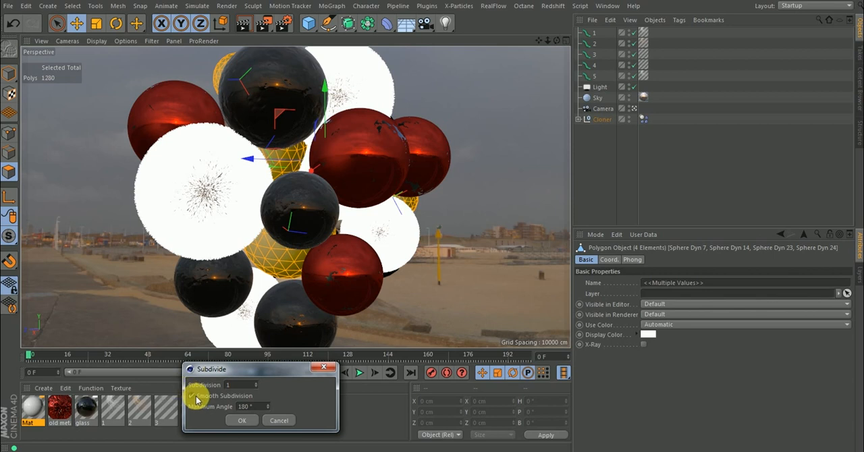
left_click(241, 423)
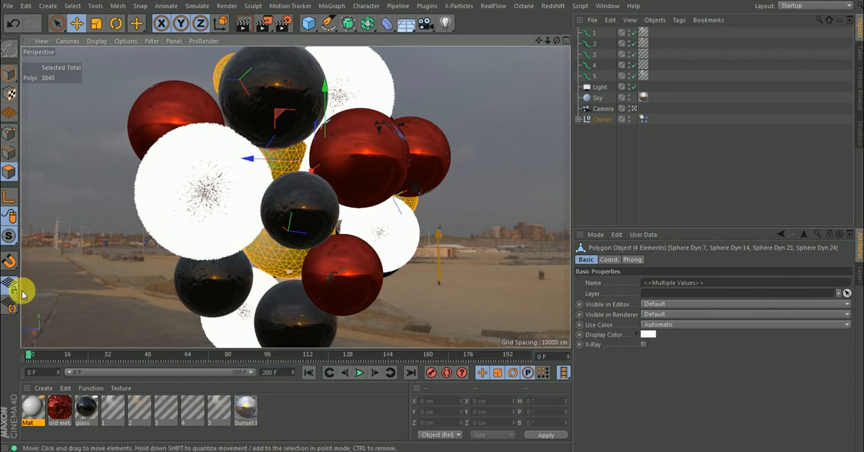
Apply the white Mat material to the four selected spheres, return to Model mode and clear the selection.
right_click(37, 405)
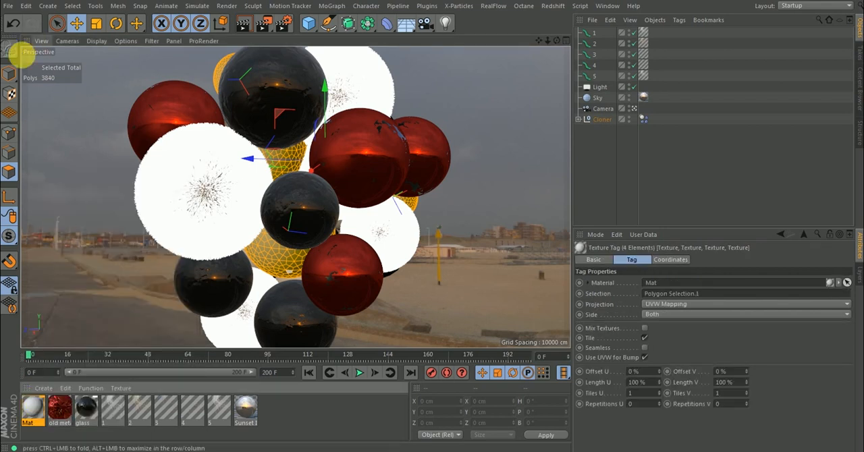
left_click(10, 75)
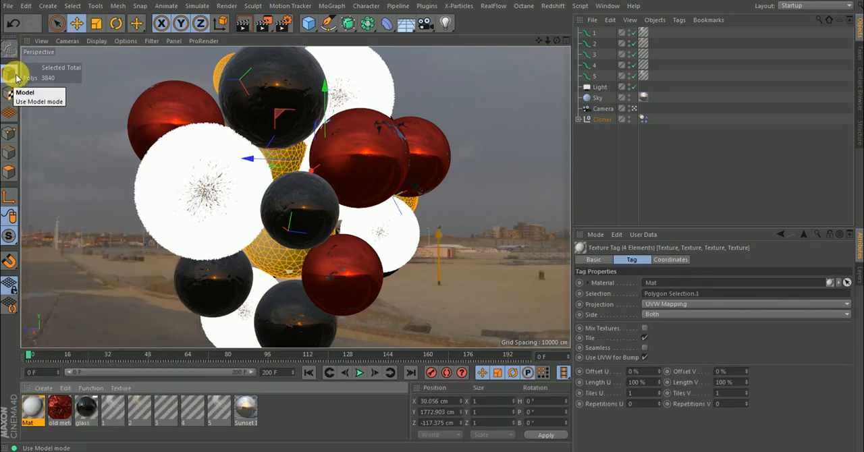
left_click(689, 166)
left_click(378, 131)
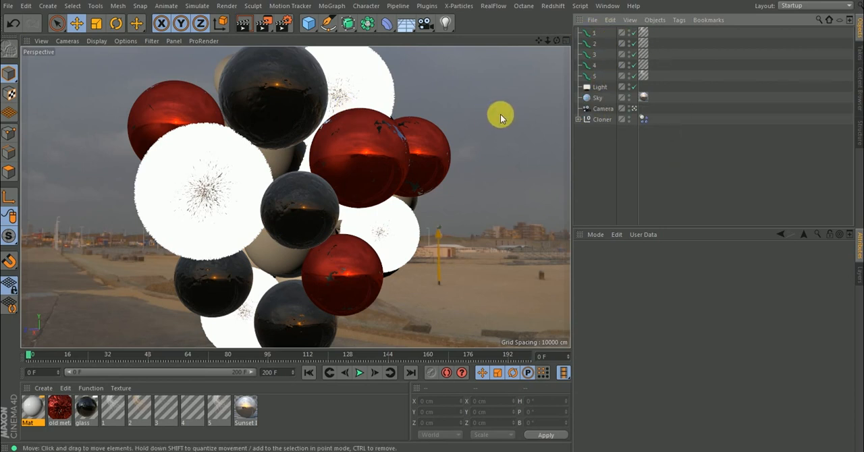
Disable the fur objects 1 to 5 and enable the Transparency channel of the glass material.
left_click(85, 414)
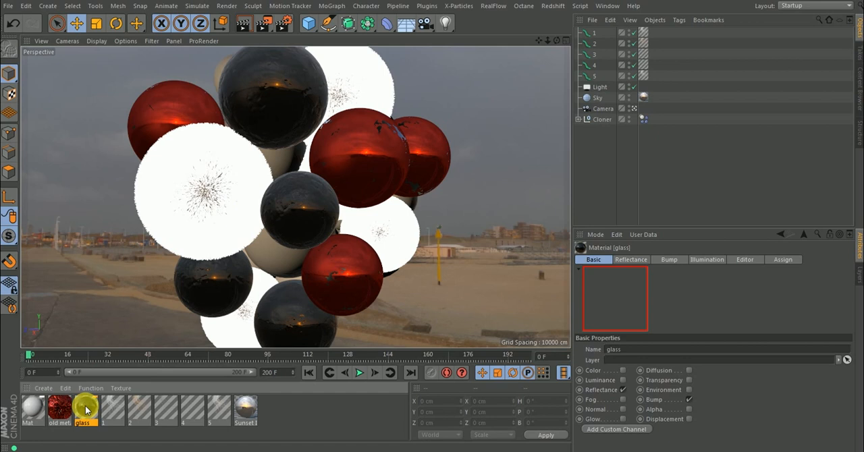
double_click(85, 406)
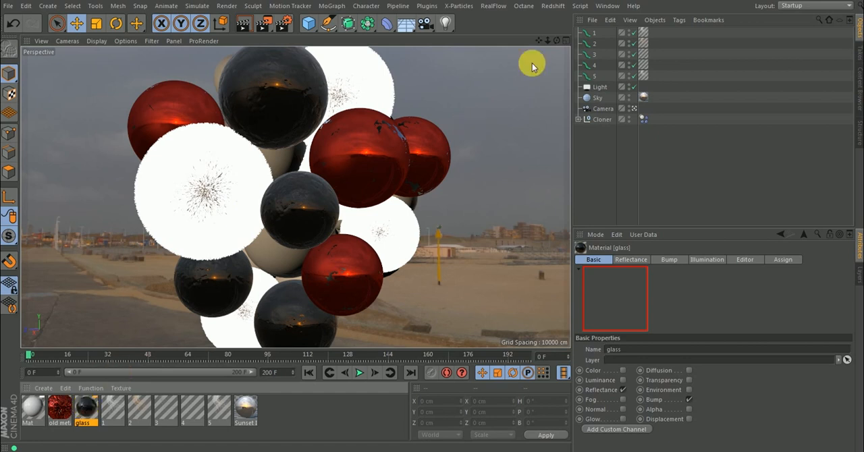
left_click(633, 33)
left_click_drag(634, 65, 636, 78)
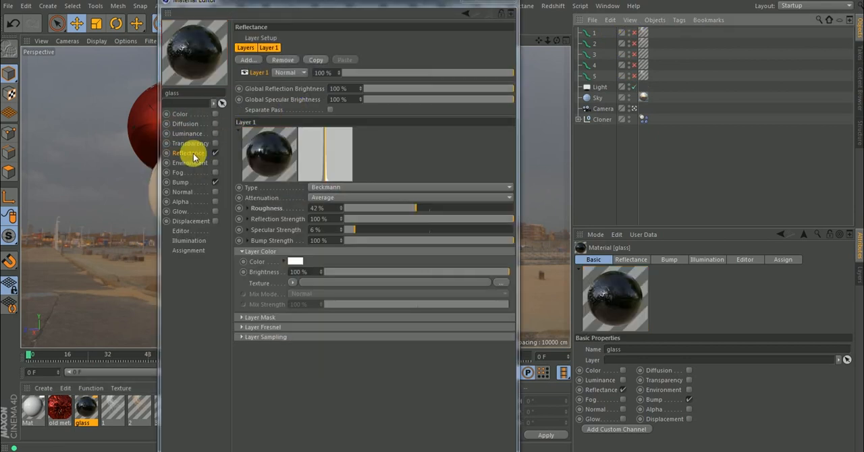
left_click(216, 143)
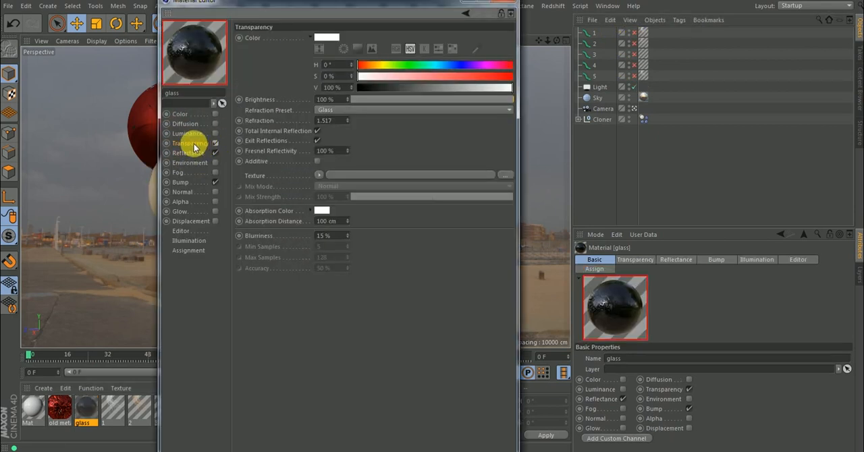
left_click(508, 2)
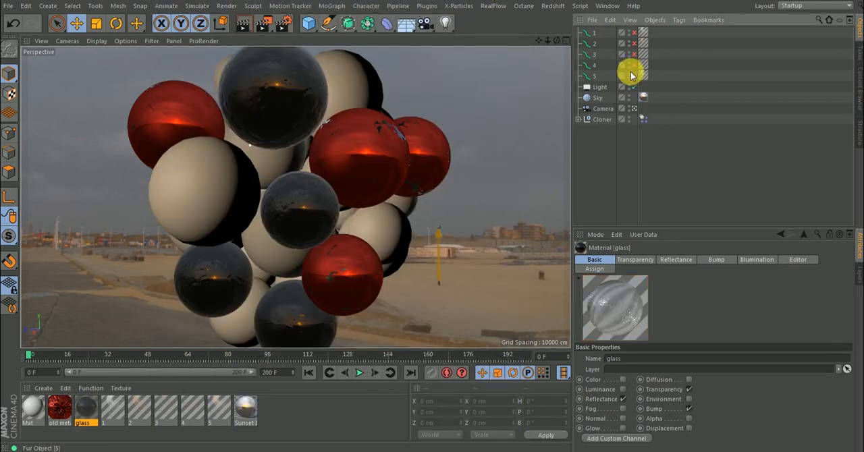
Enable the fur objects 1 to 5 and set the Physical renderer's Sampler to Adaptive with Automatic Sampling Quality.
left_click_drag(634, 86, 635, 32)
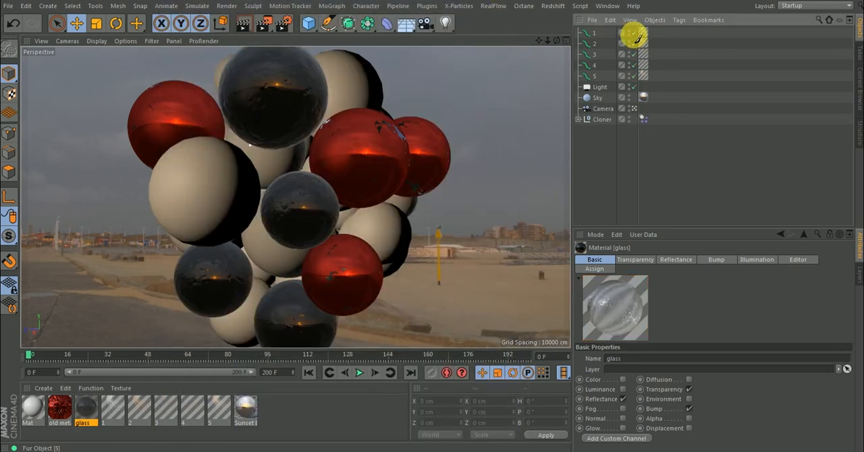
left_click(285, 25)
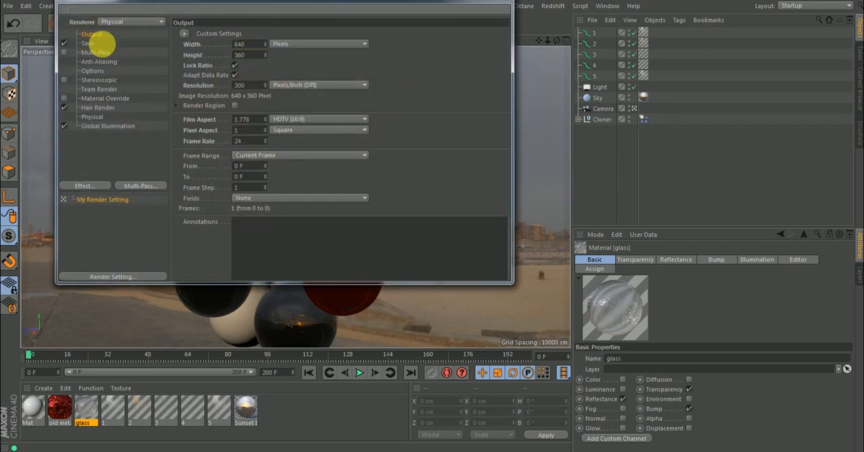
left_click(94, 117)
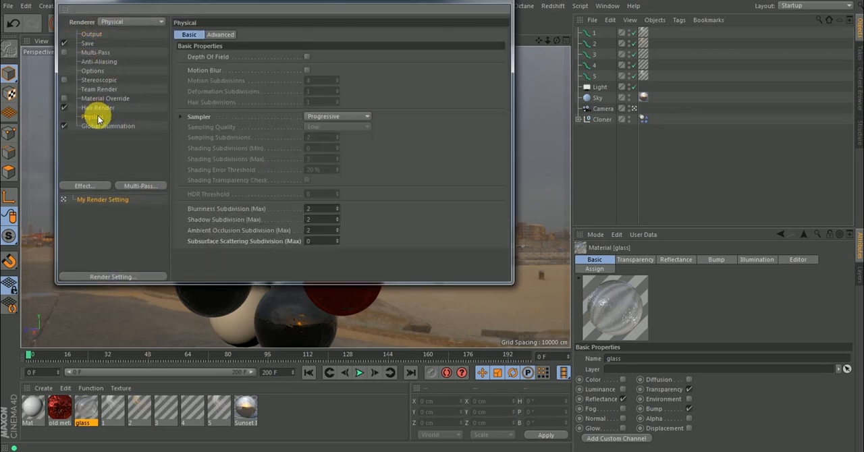
left_click(324, 117)
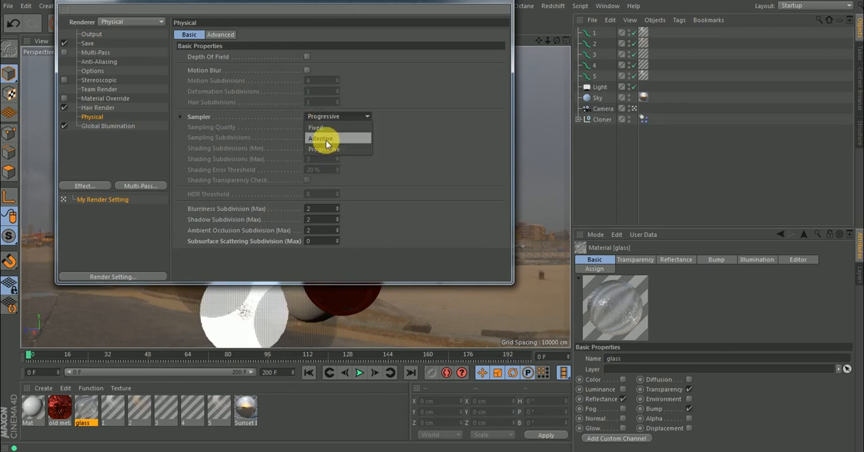
left_click(325, 139)
left_click(327, 127)
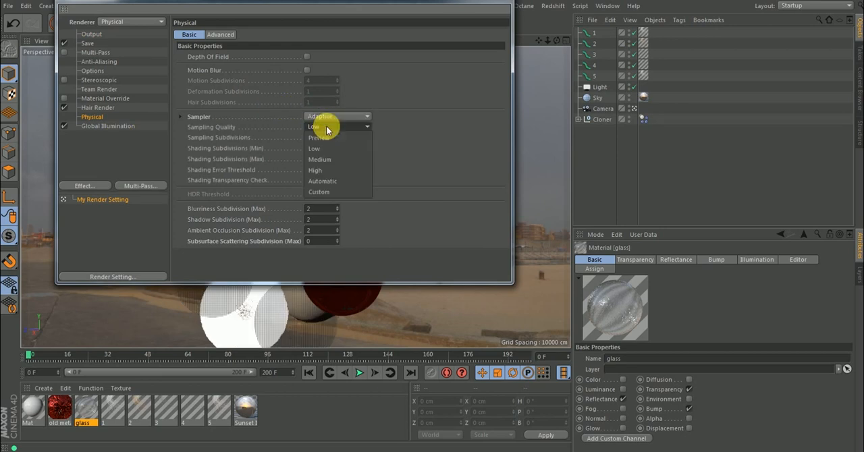
left_click(328, 180)
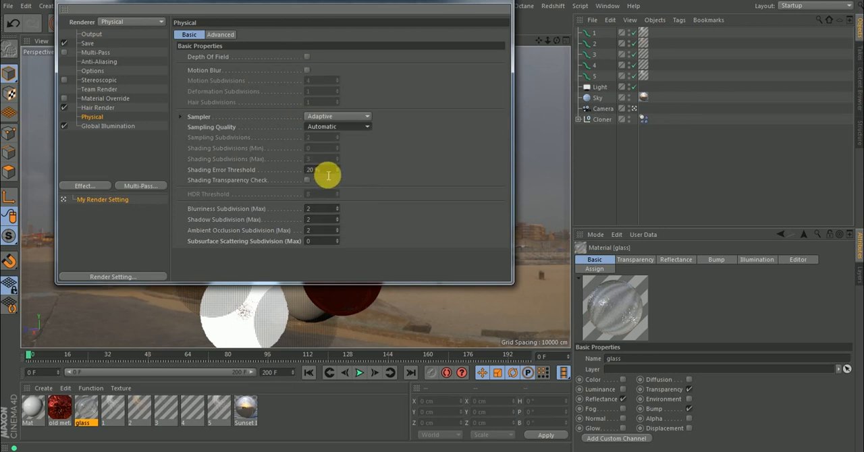
Set the Physical renderer's Shading Error Threshold to 10 %.
left_click(329, 170)
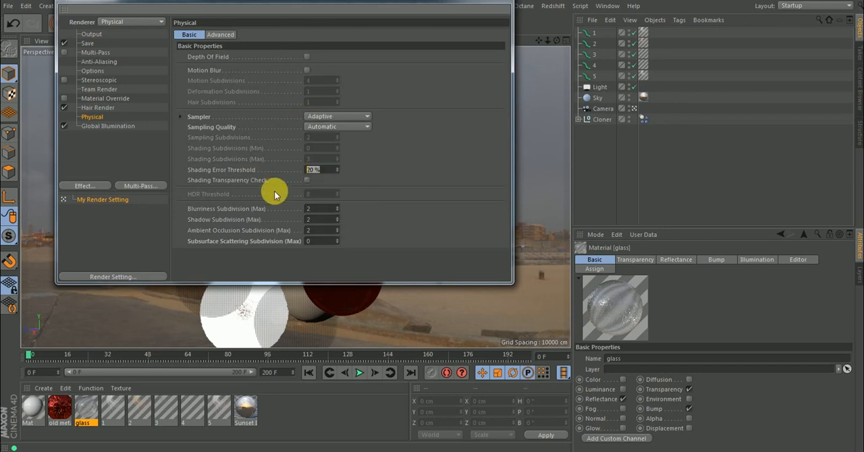
left_click(312, 241)
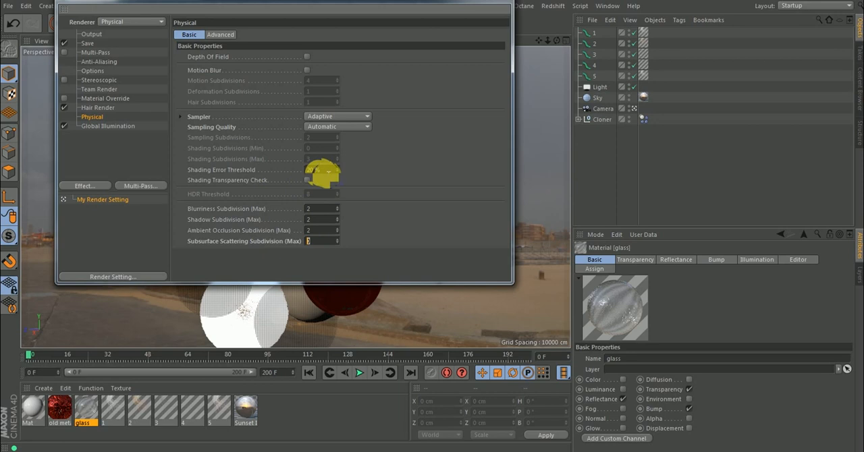
left_click_drag(329, 172, 288, 173)
type("10")
key("Return")
Set the Global Illumination Secondary Method to Light Mapping and its Samples to Custom Sample Count.
left_click(94, 127)
left_click(267, 81)
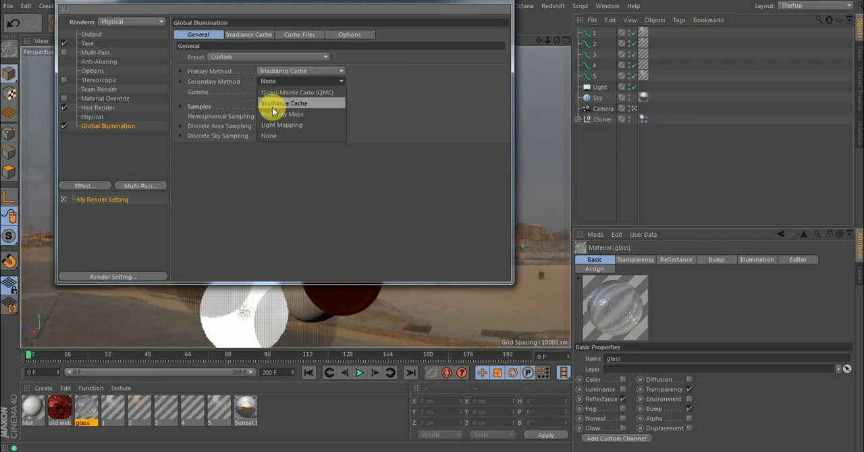
left_click(278, 124)
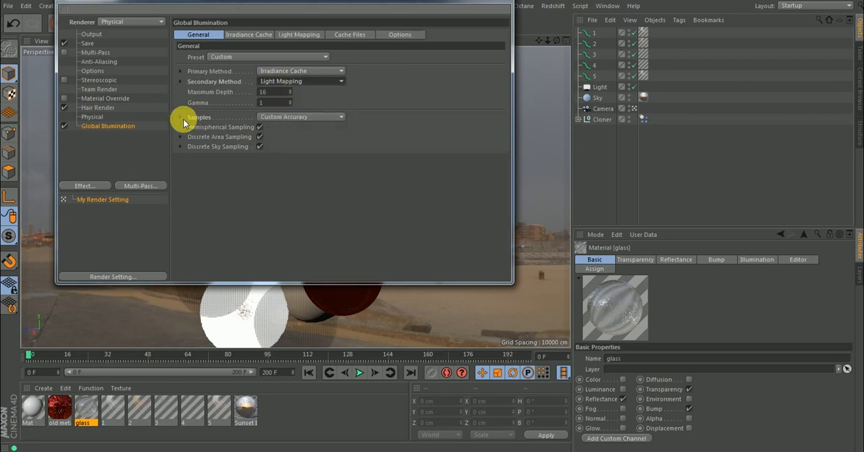
left_click(180, 118)
left_click(291, 118)
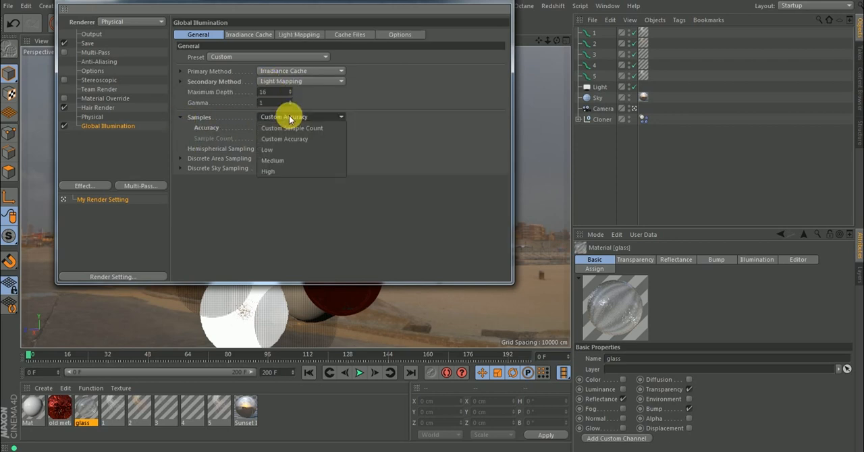
left_click(288, 129)
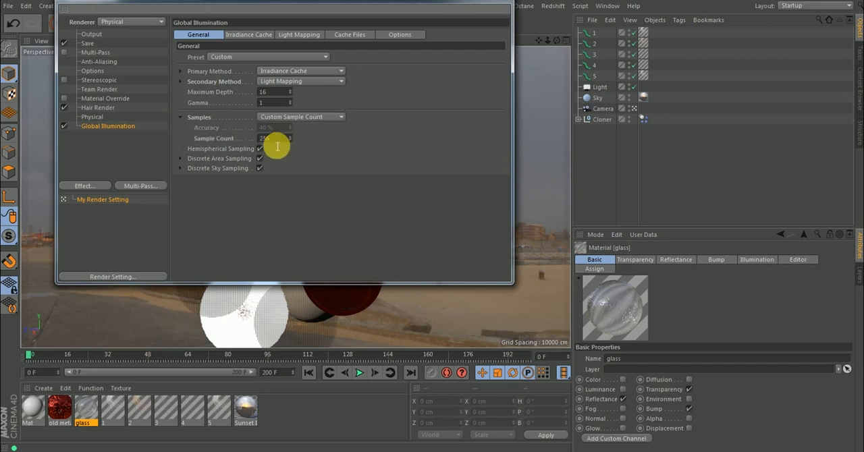
Check the Irradiance Cache record density and enable Build Radiosity Maps for Light Mapping.
left_click(248, 35)
left_click(181, 57)
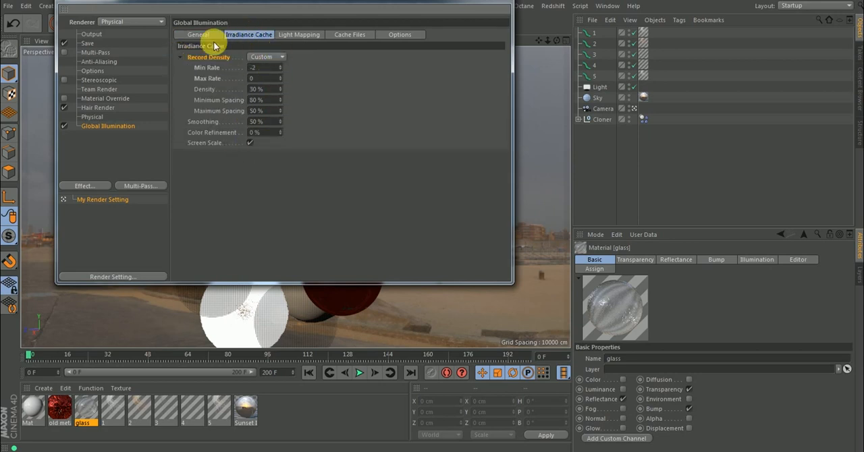
left_click(181, 57)
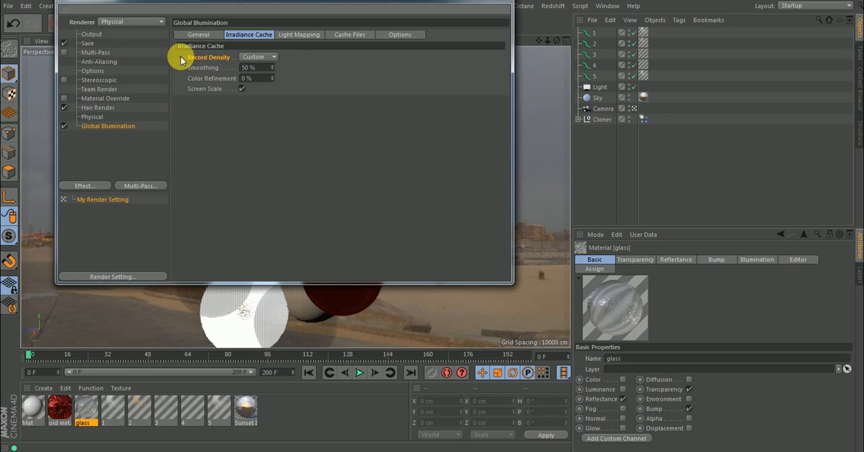
left_click(307, 36)
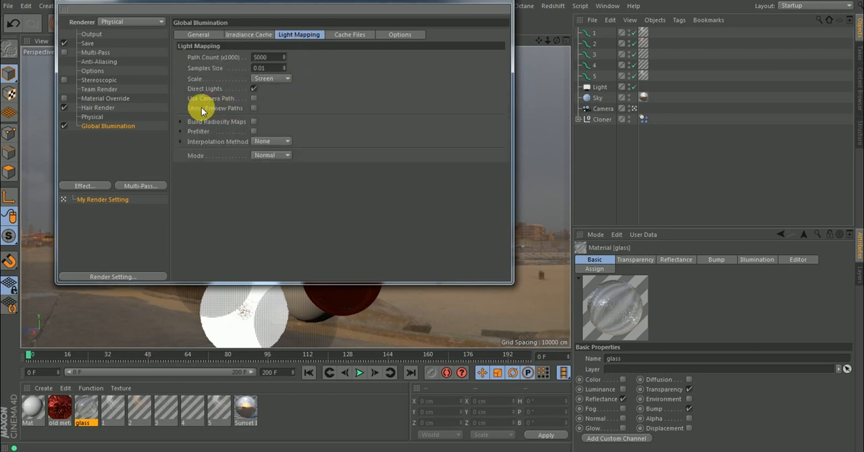
left_click(253, 121)
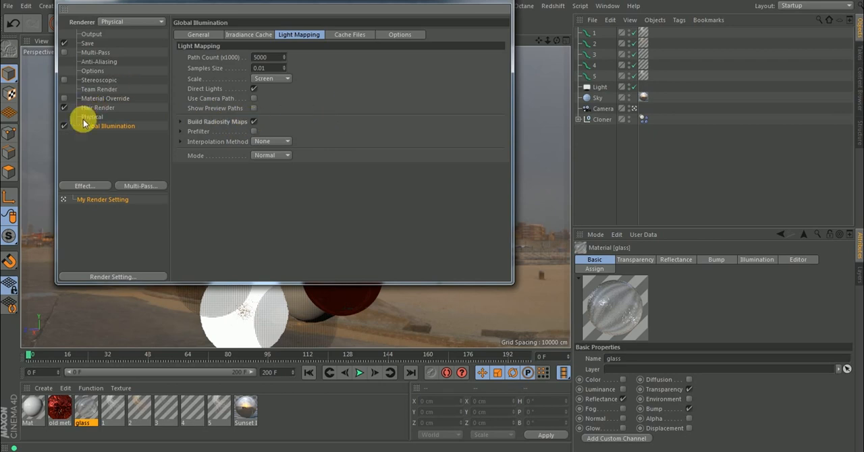
Review the Options, Multi-Pass, Save and Output render settings, and close the render settings.
left_click(93, 71)
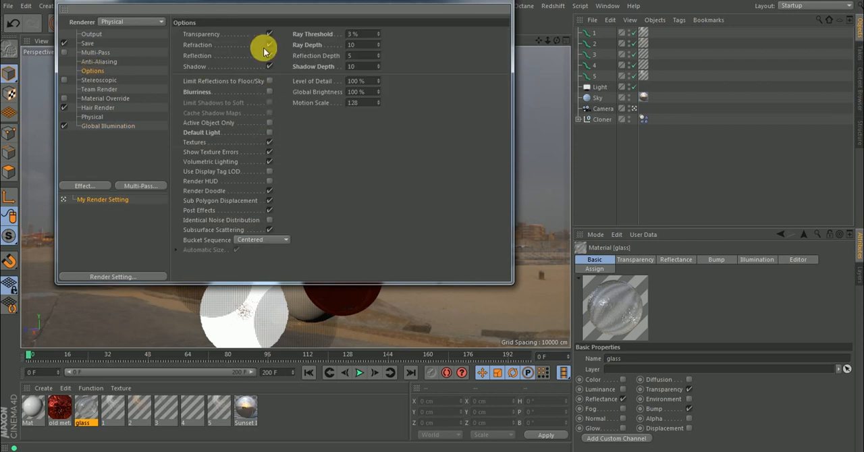
left_click(95, 52)
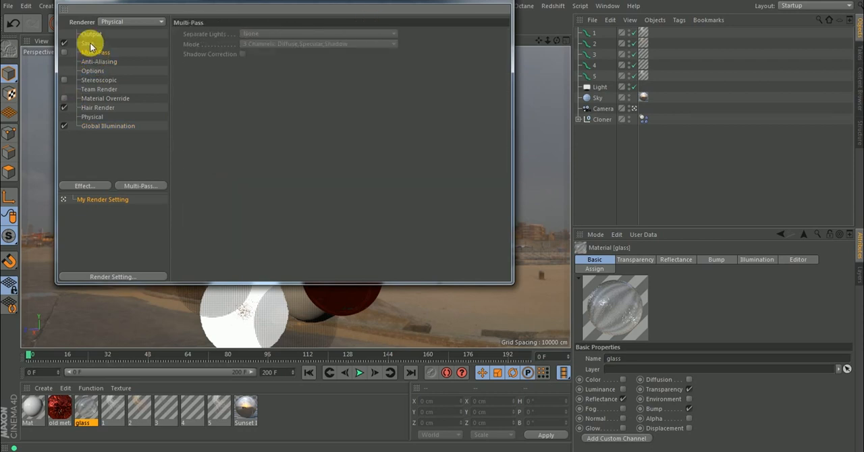
left_click(87, 43)
left_click(91, 34)
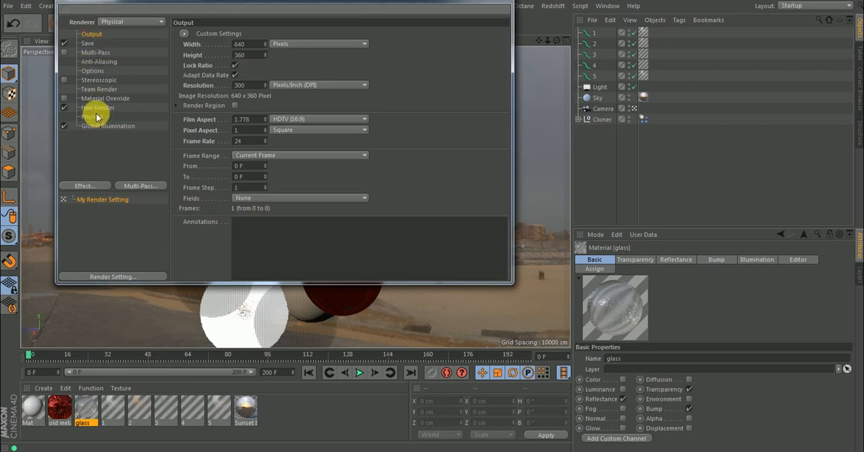
left_click(98, 89)
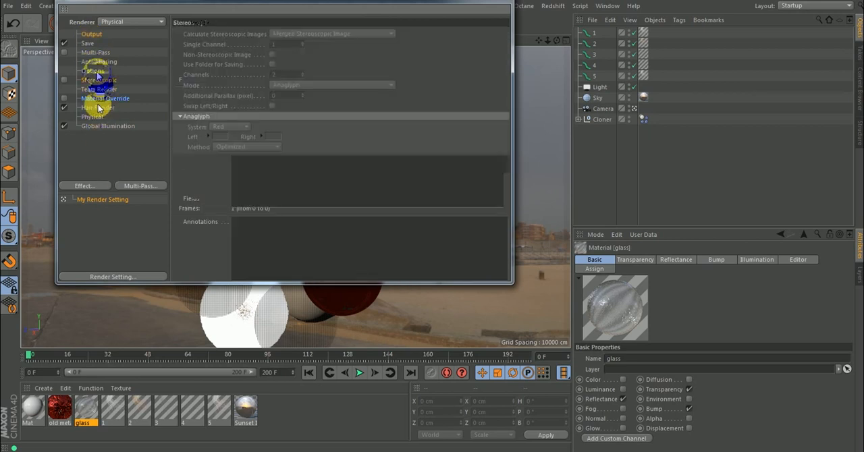
left_click(95, 70)
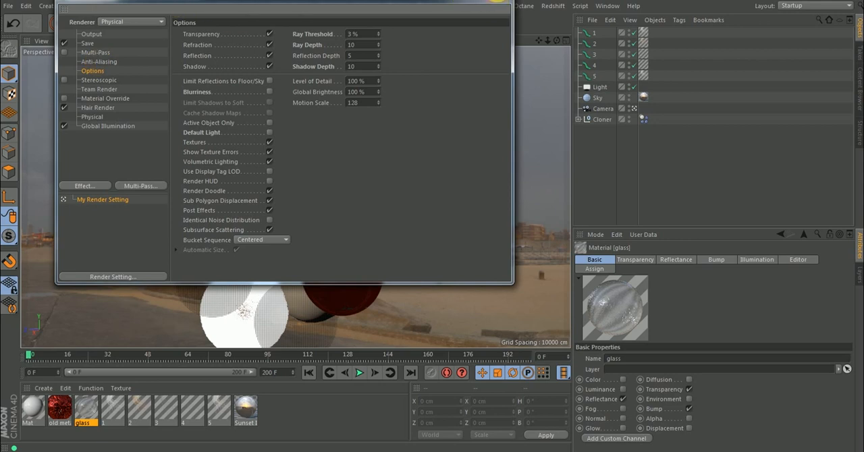
left_click(499, 6)
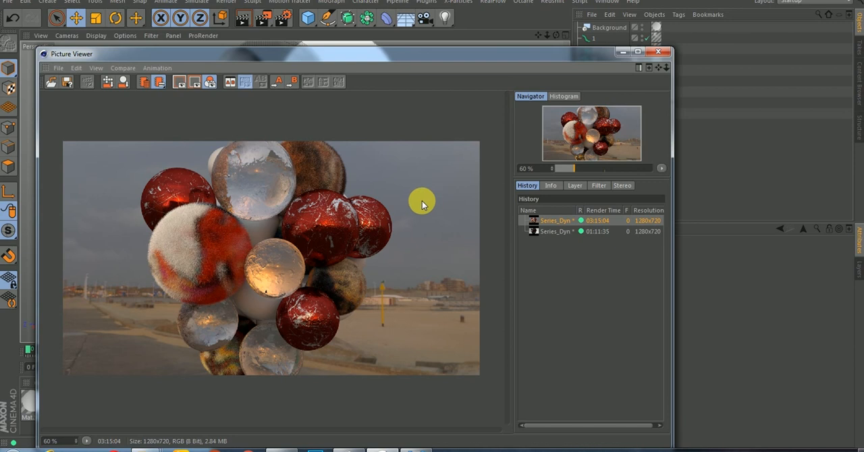
Minimize the render windows and inspect the Luminance gradient of the Mat.1 material.
left_click(284, 20)
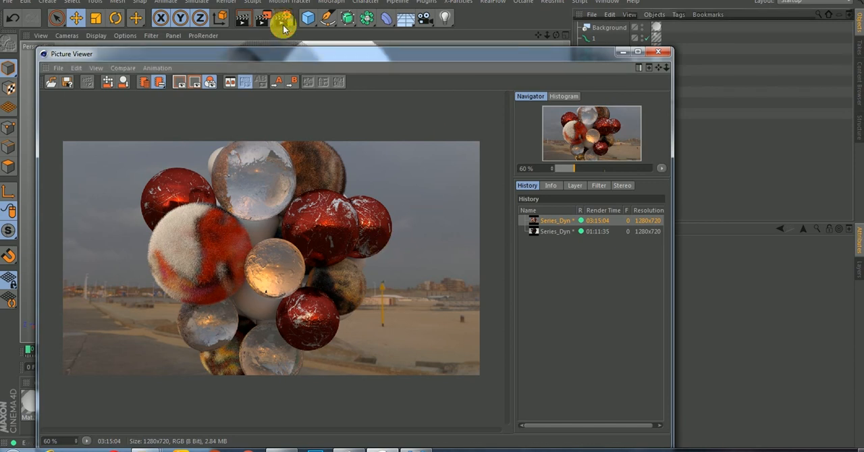
left_click(94, 28)
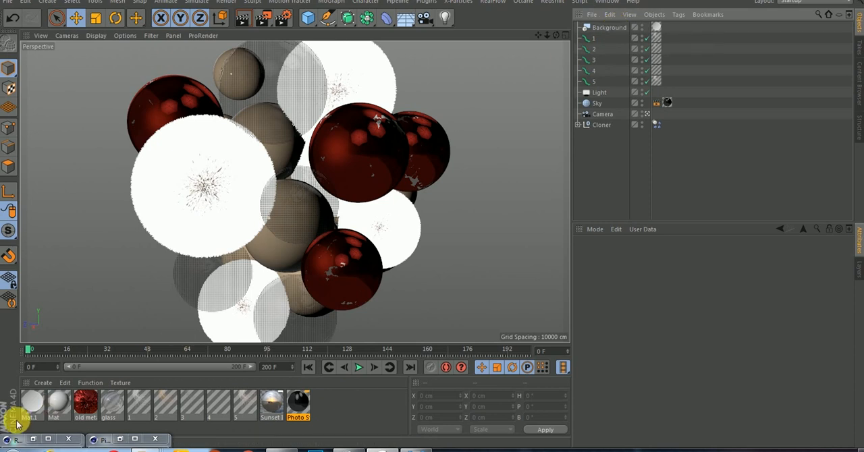
double_click(35, 404)
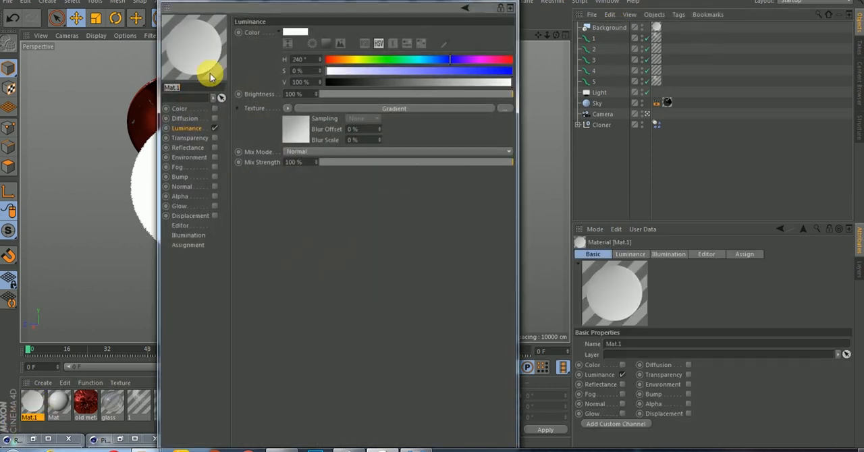
left_click(510, 7)
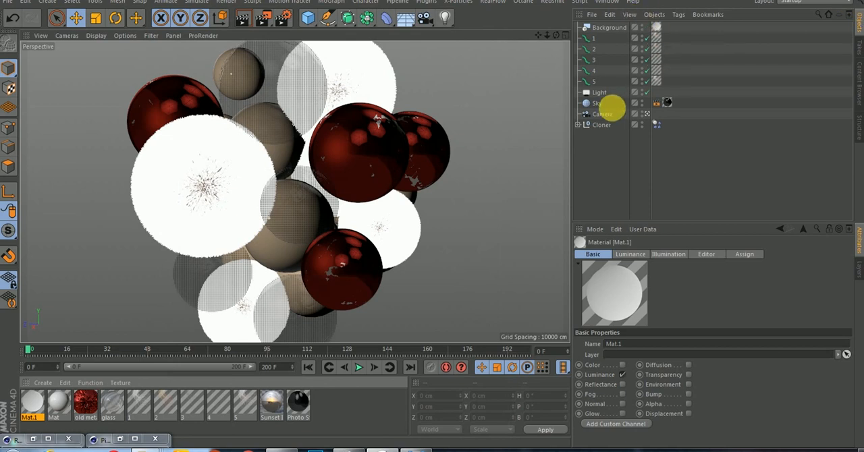
Inspect the Seen by Camera option in the Sky object's Compositing tag.
left_click(596, 106)
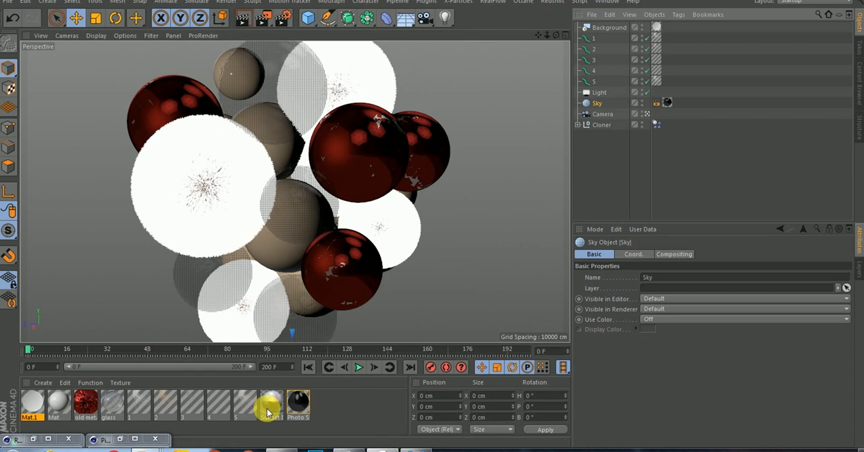
left_click(657, 104)
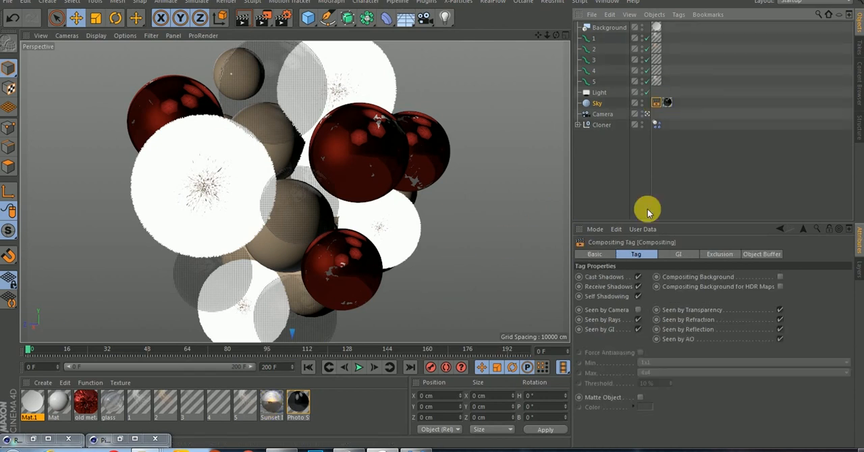
left_click(626, 312)
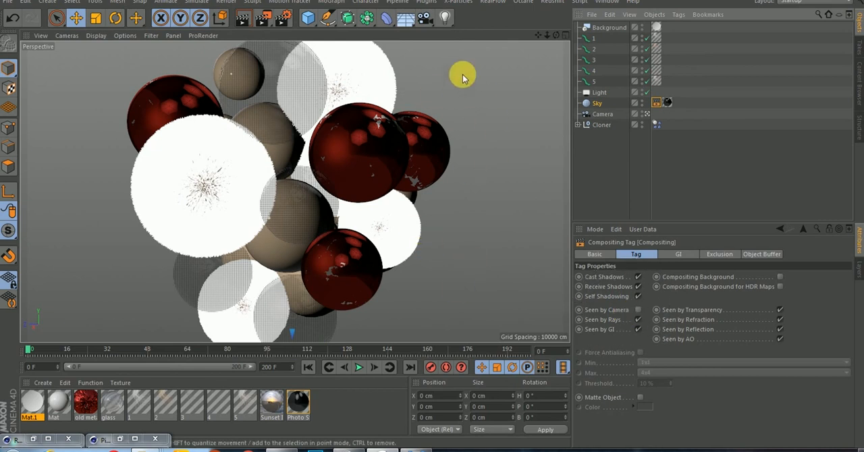
Restore the Picture Viewer, move it clear of the Background object, and display the second render in the history for comparison.
left_click(118, 442)
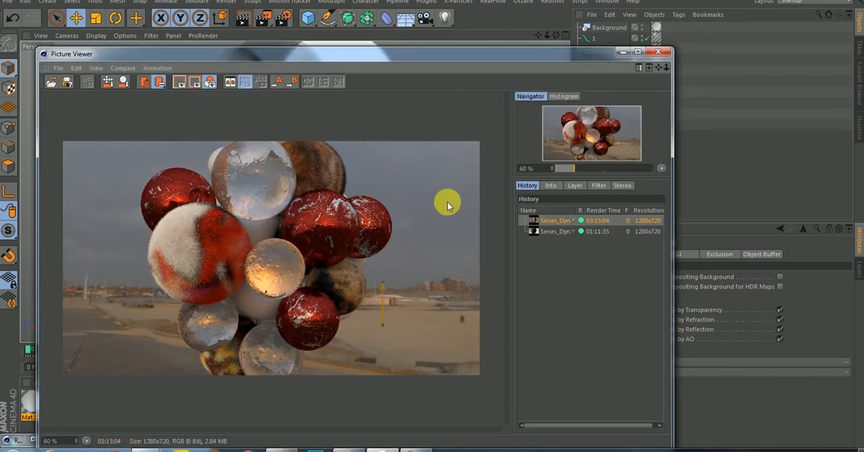
left_click_drag(553, 59, 579, 106)
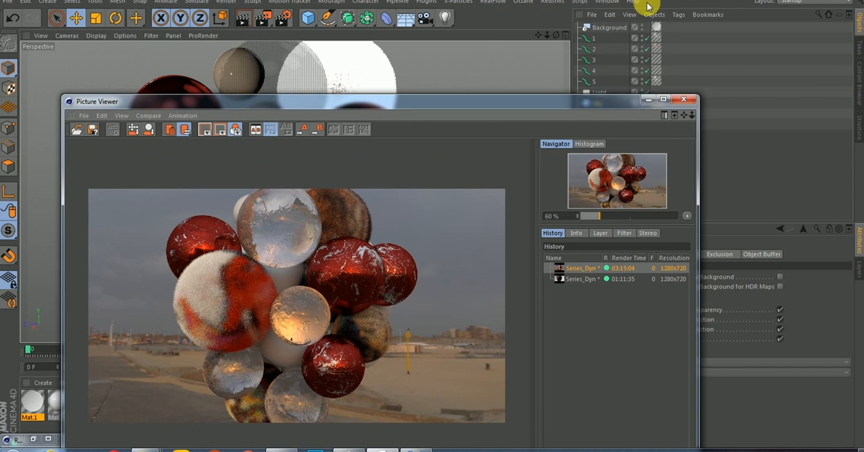
left_click(603, 27)
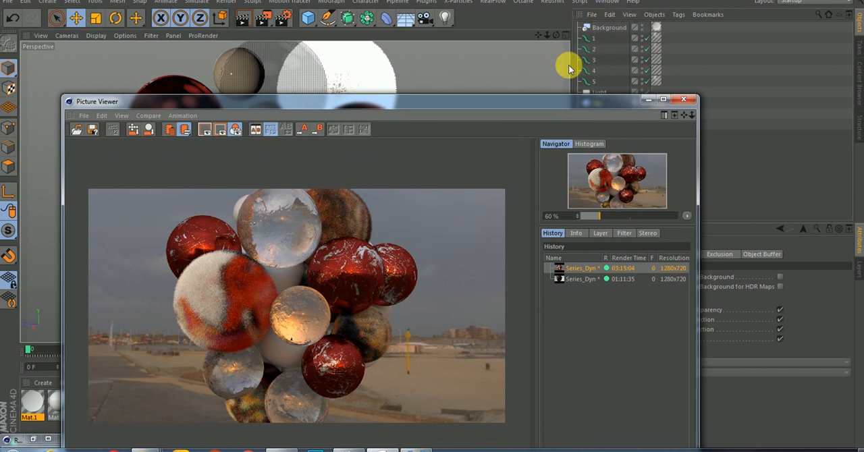
left_click_drag(542, 101, 561, 98)
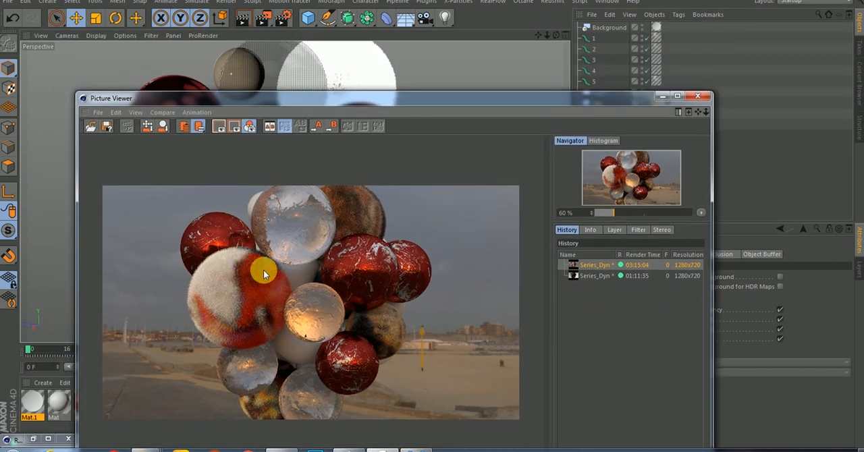
left_click(593, 274)
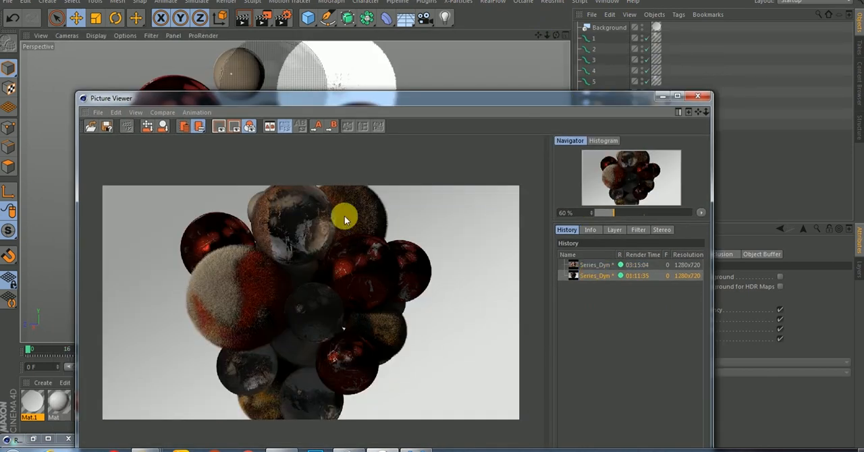
Move the Picture Viewer fully into view and alternate between the beach sky and studio renders in the history.
left_click_drag(396, 98, 378, 15)
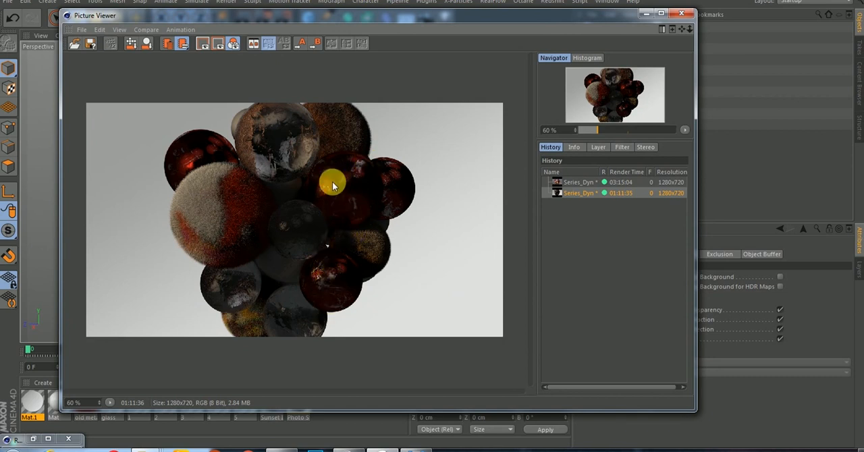
left_click(571, 183)
left_click(566, 192)
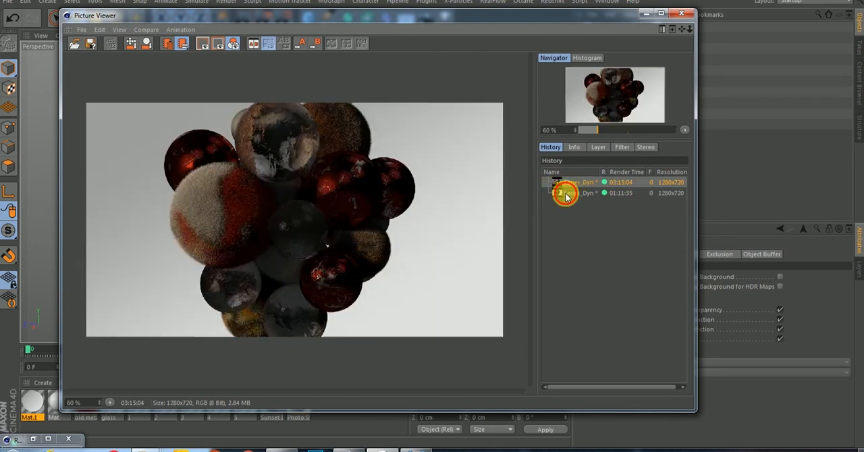
left_click(567, 183)
left_click(572, 194)
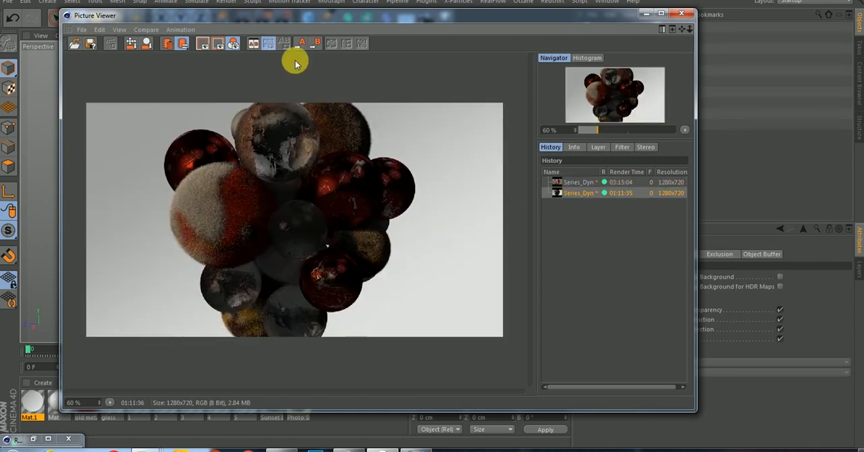
Set the beach sky render as image A and the studio-lit render as image B for a split comparison.
left_click(575, 181)
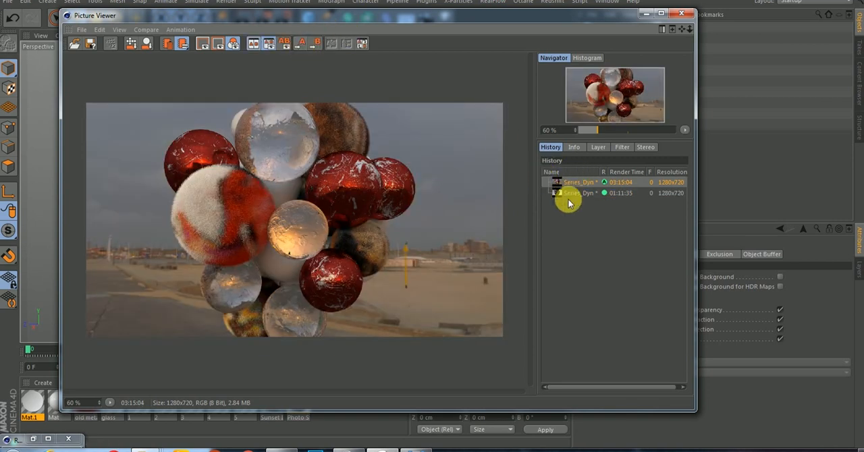
left_click(571, 194)
left_click(316, 43)
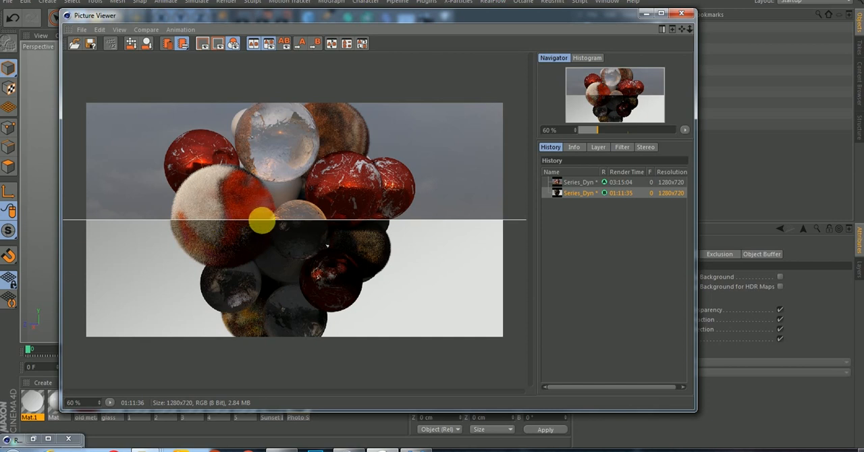
Sweep the horizontal A/B divider up and down the image to compare the spheres' lighting and reflections in both renders.
left_click_drag(267, 224, 250, 281)
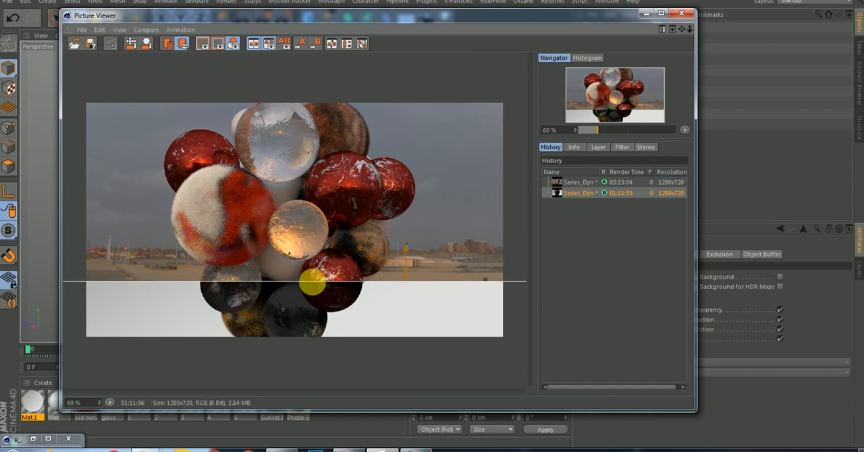
left_click_drag(315, 288, 332, 168)
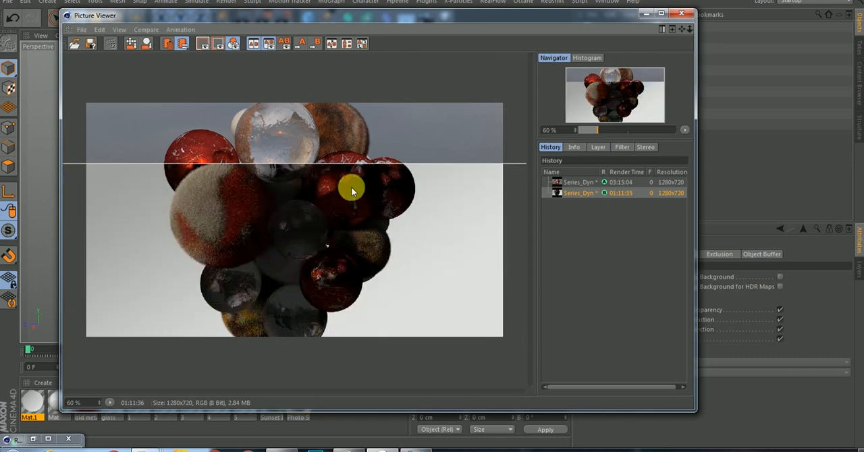
left_click_drag(345, 160, 353, 103)
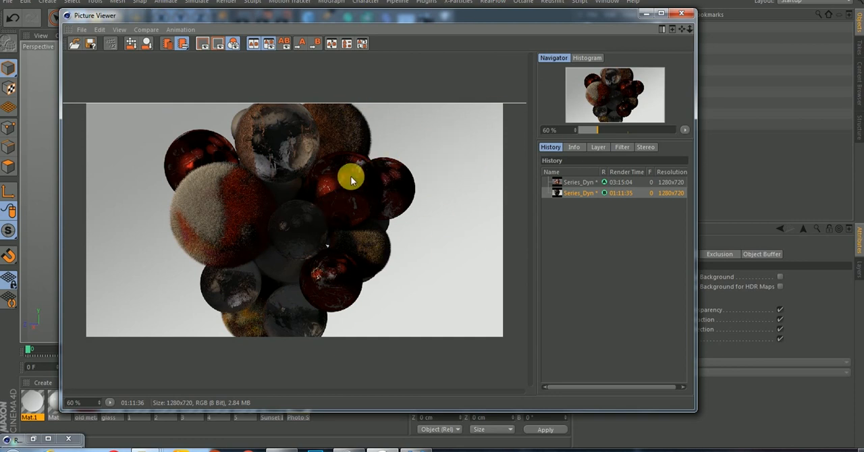
left_click_drag(343, 108, 391, 210)
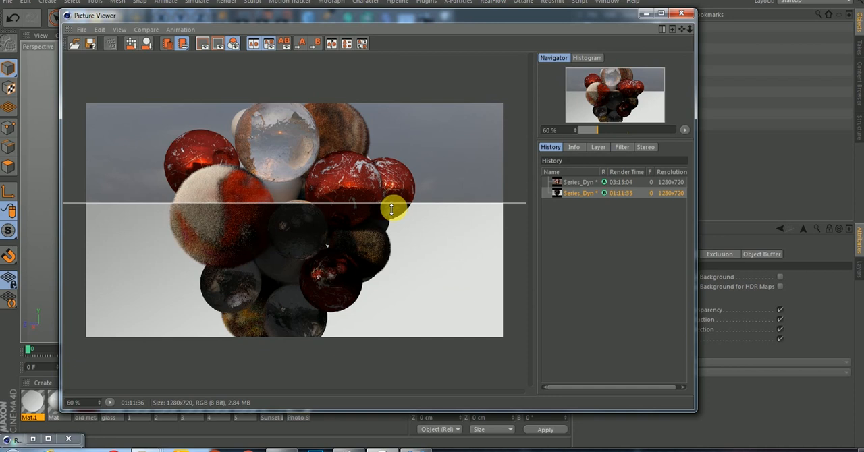
left_click_drag(392, 210, 371, 222)
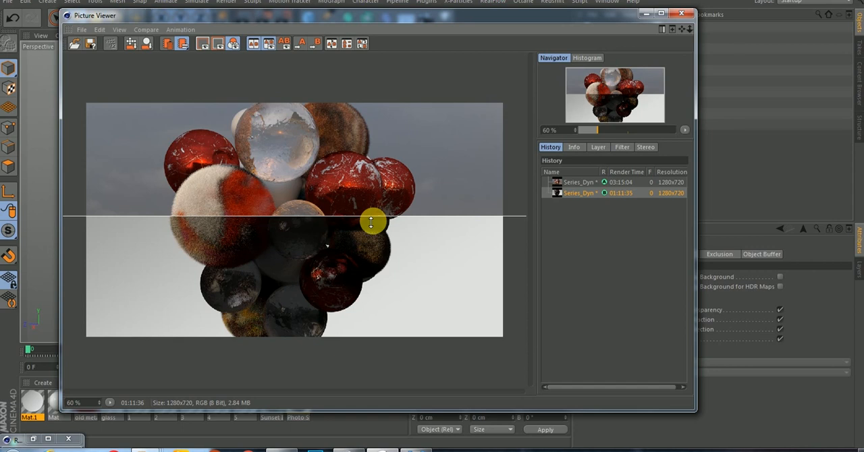
left_click_drag(371, 222, 394, 133)
mouse_move(394, 215)
left_mouse_down()
mouse_move(409, 285)
mouse_move(409, 166)
mouse_move(397, 305)
mouse_move(399, 188)
mouse_move(399, 227)
left_mouse_up()
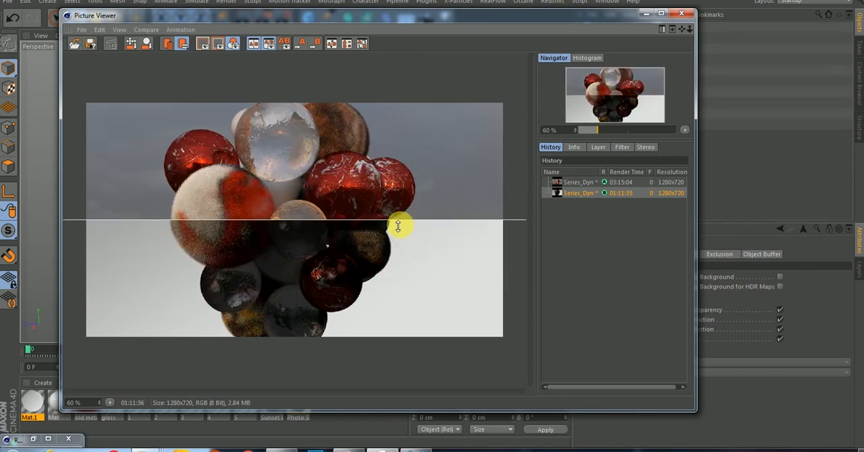